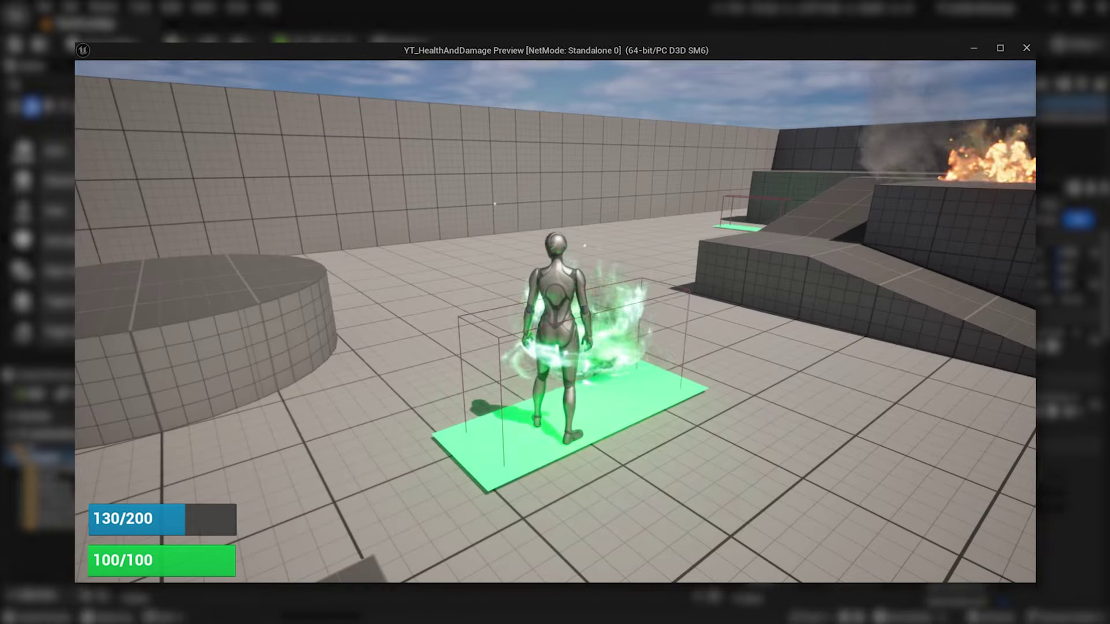
# - Play-test the level by walking the character across the platforms and up the ramp into the fire
pyautogui.press('a')
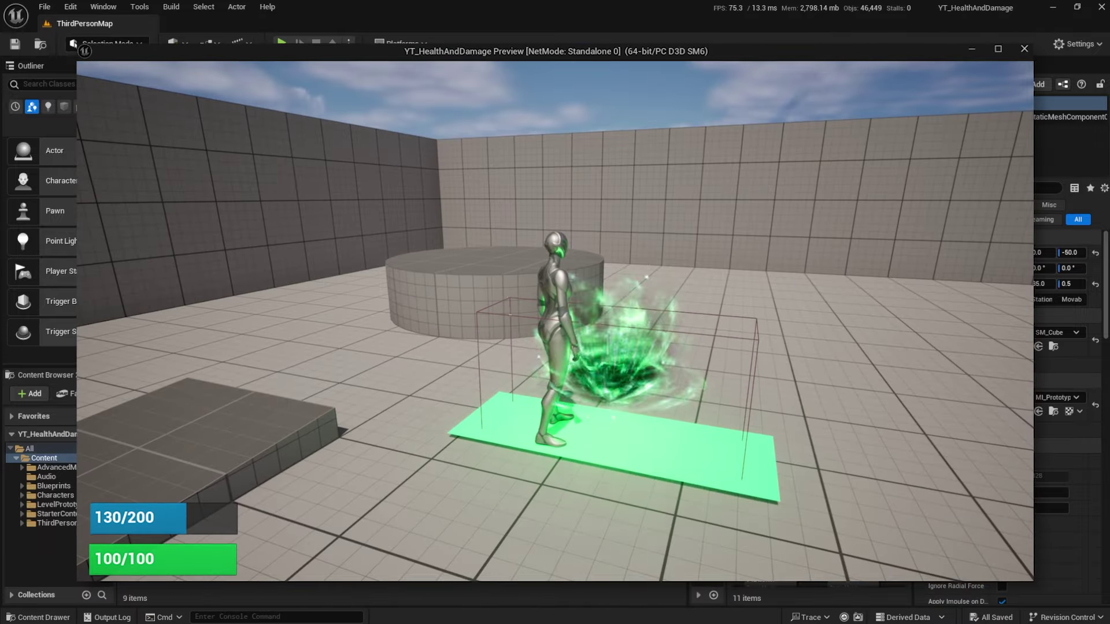
pyautogui.press('a')
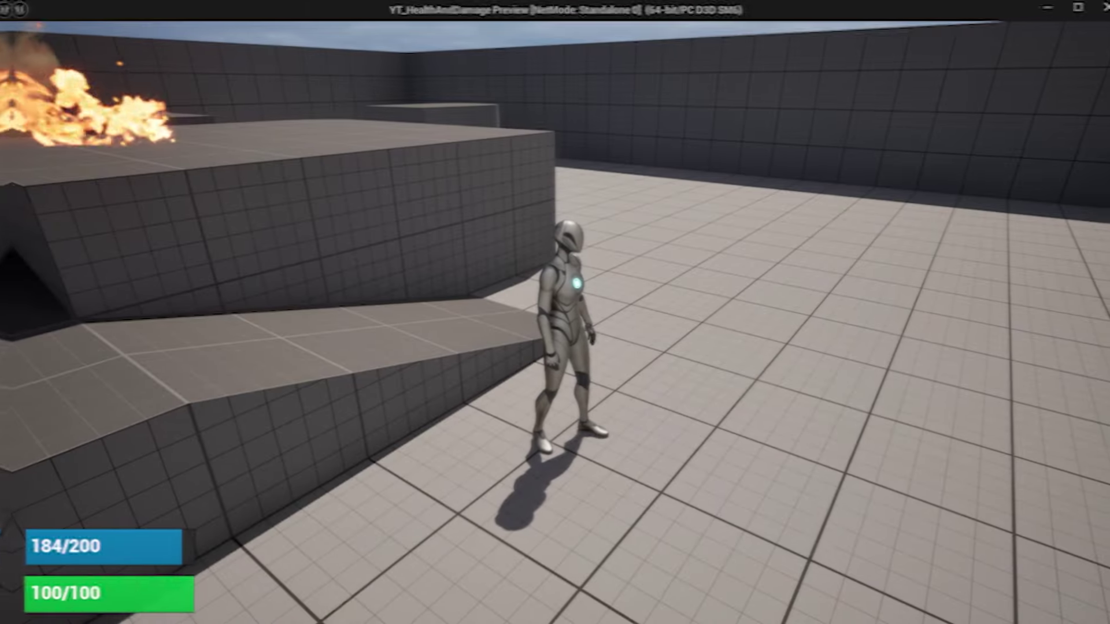
pyautogui.press('w')
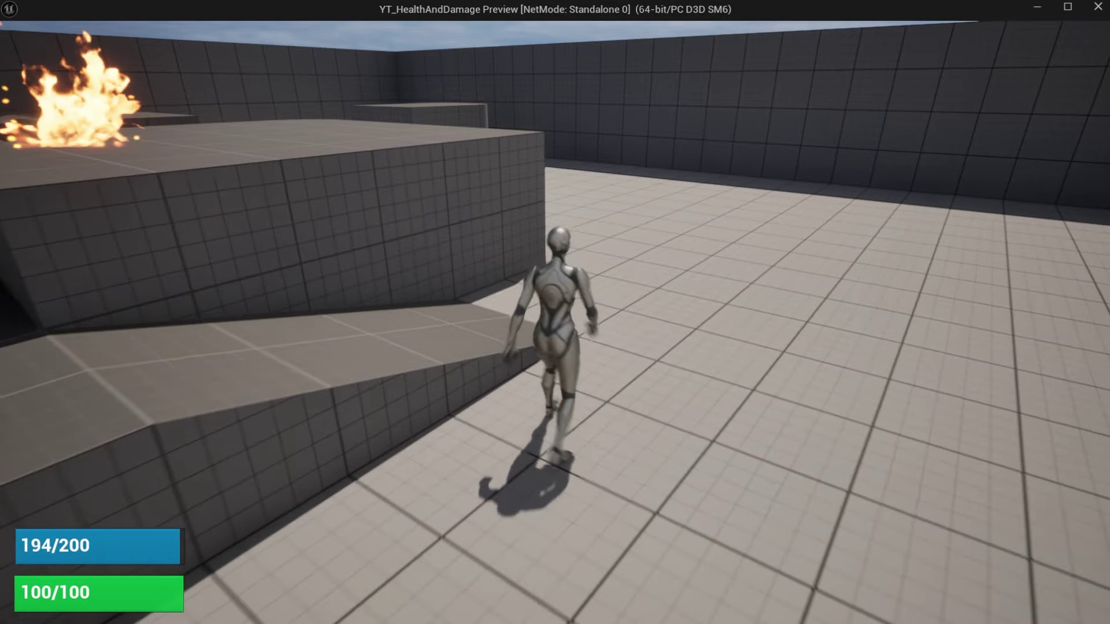
pyautogui.press('w')
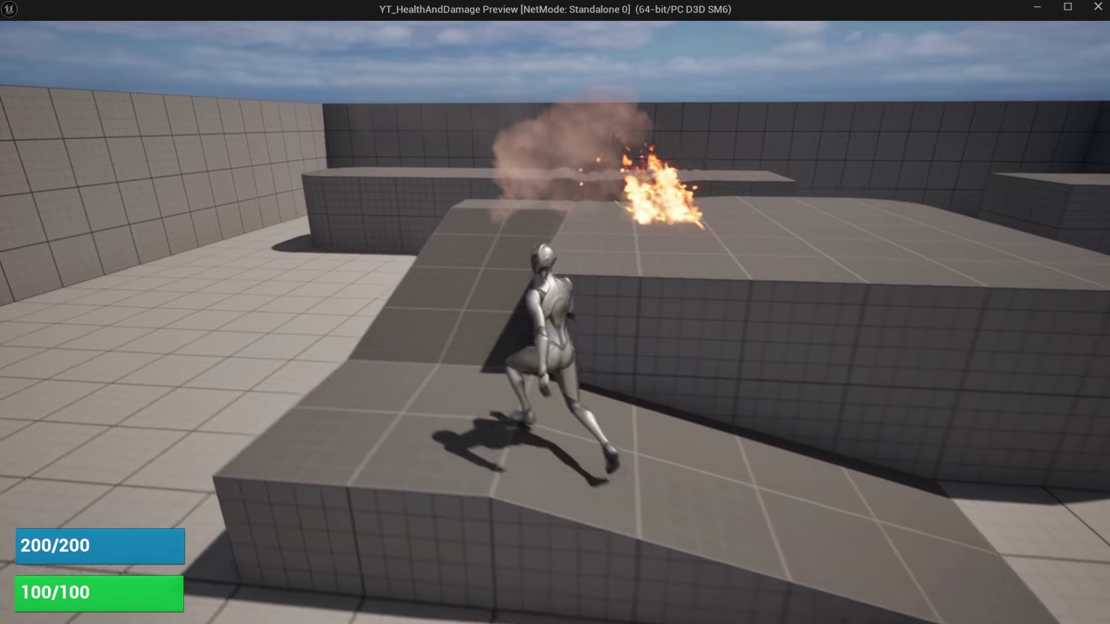
pyautogui.press('w')
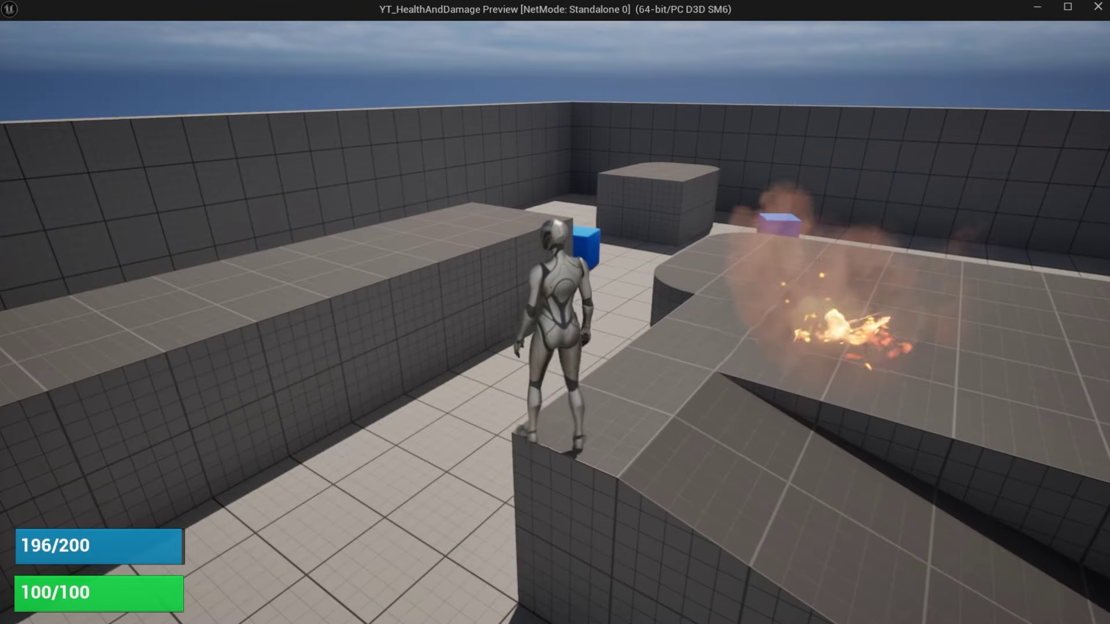
pyautogui.press('d')
pyautogui.press('w')
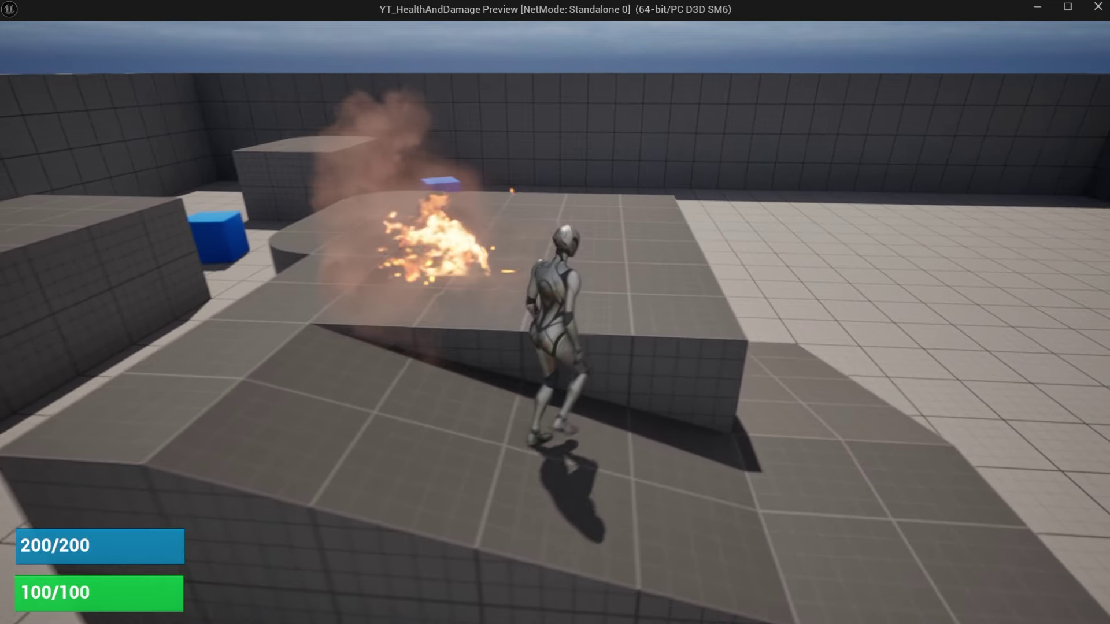
pyautogui.press('space')
pyautogui.press('w')
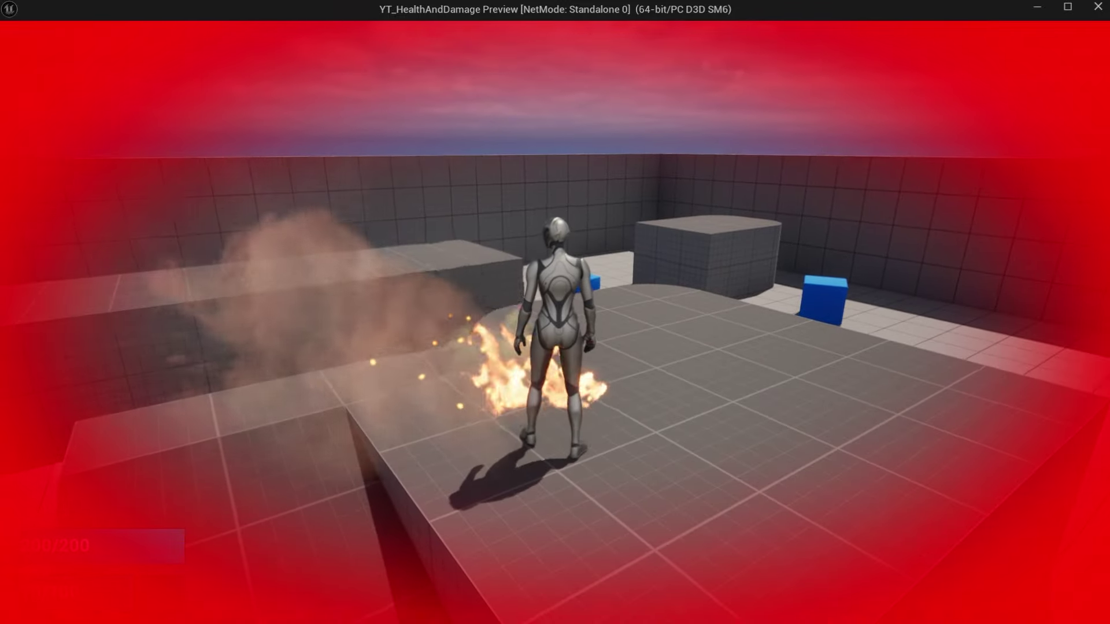
pyautogui.press('w')
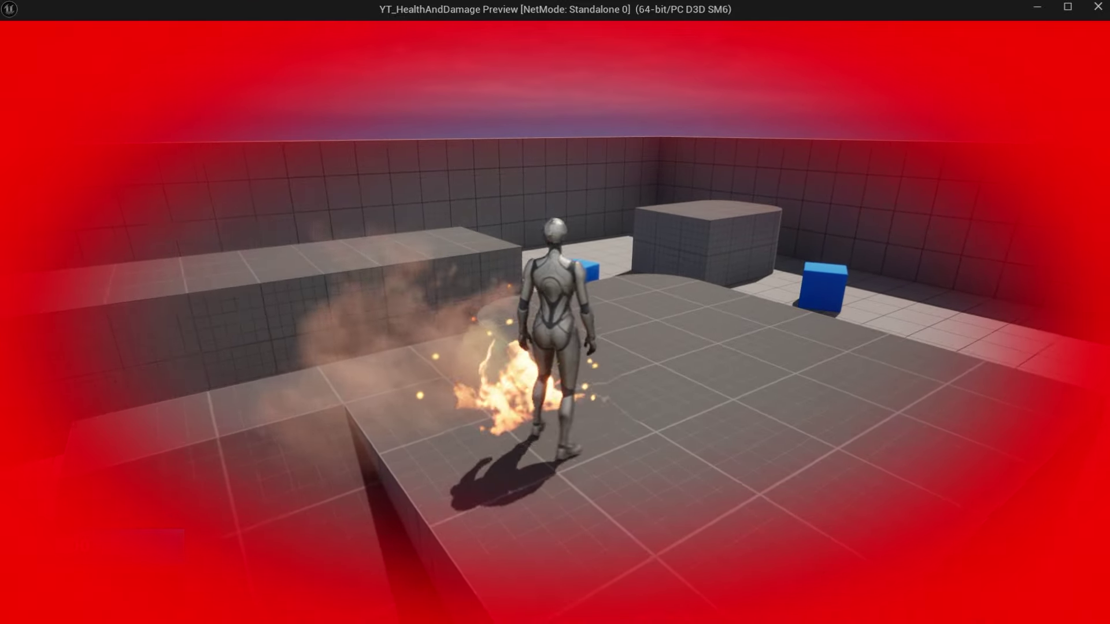
pyautogui.press('a')
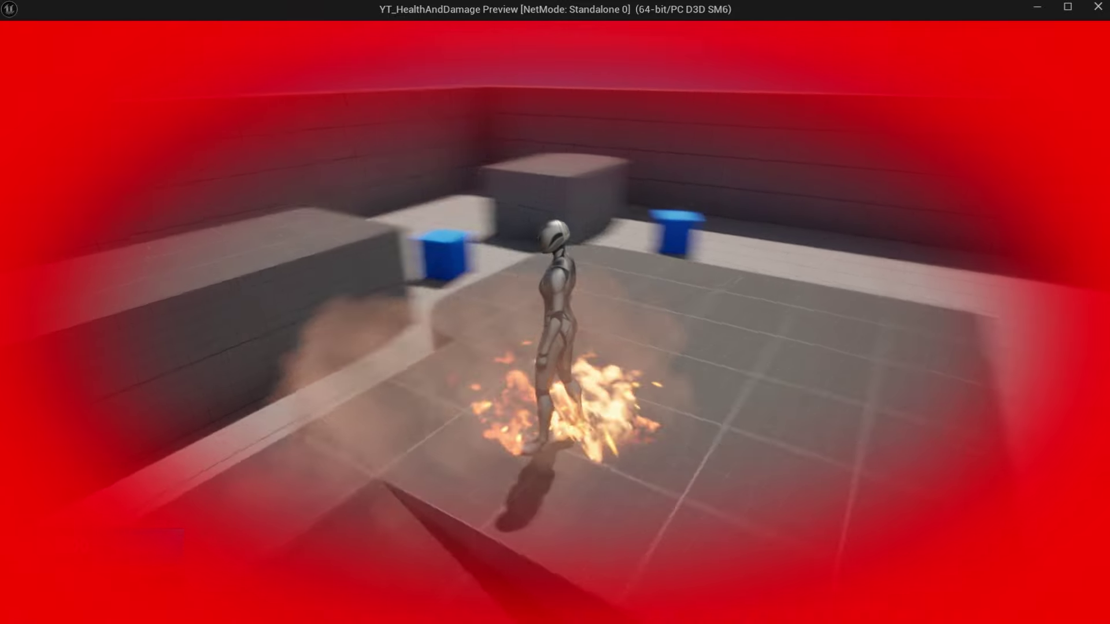
pyautogui.press('w')
pyautogui.press('space')
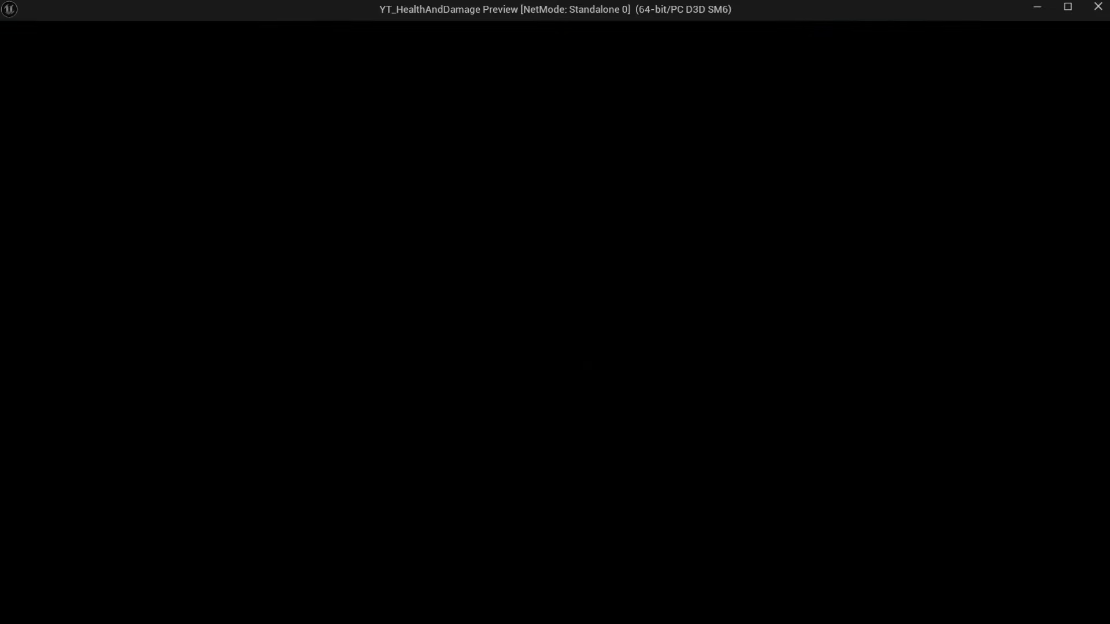
# - Move the respawned character around the arena and jump, ending the play session
pyautogui.press('w')
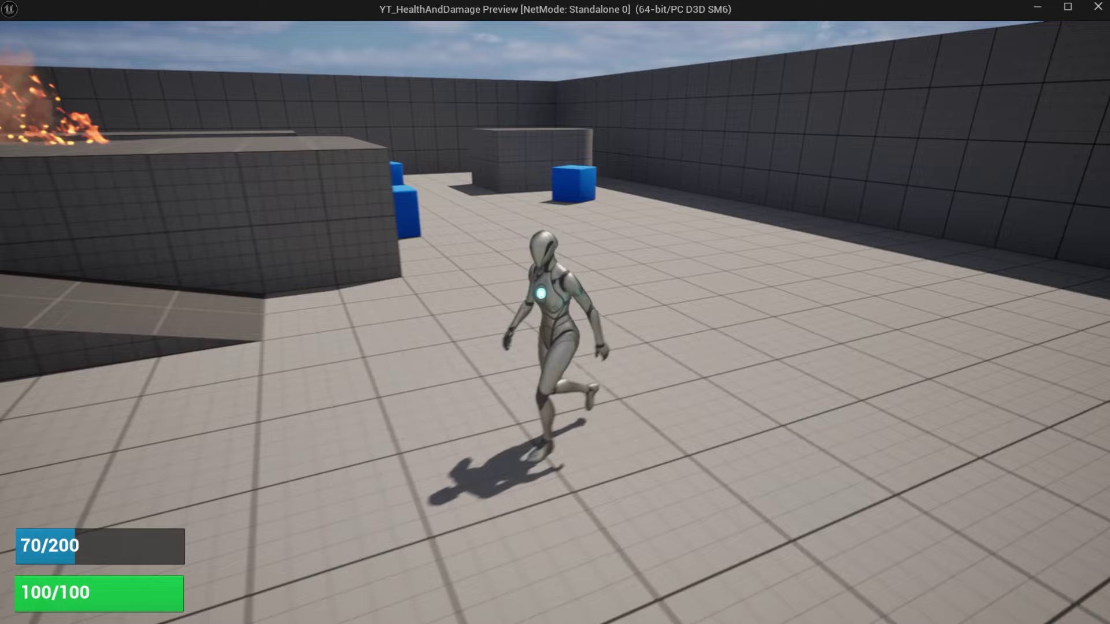
pyautogui.press('s')
pyautogui.press('a')
pyautogui.press('w')
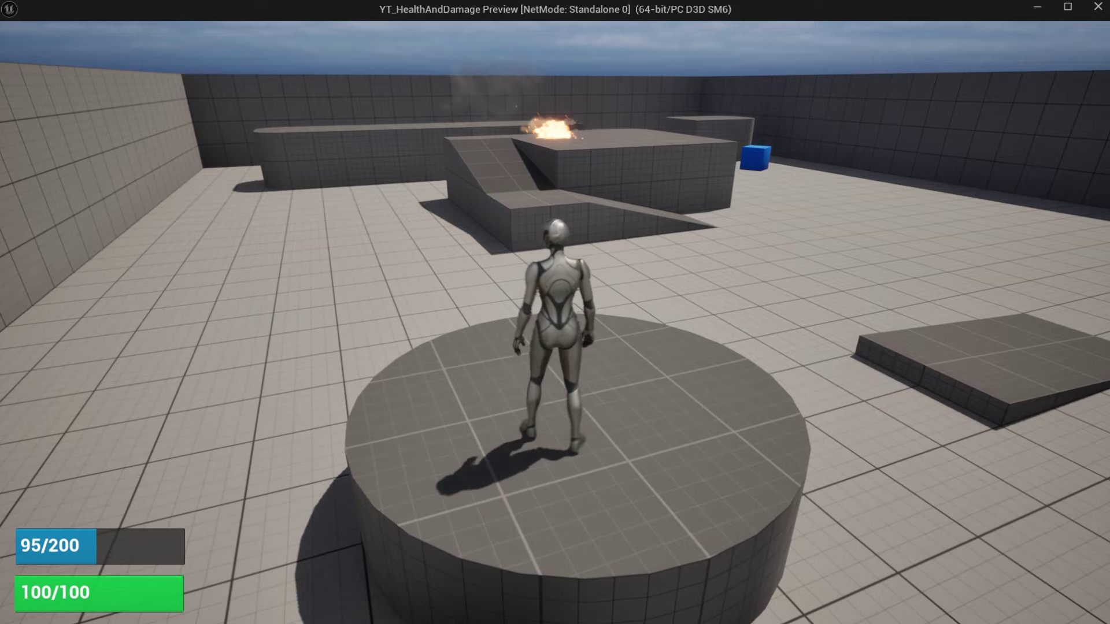
pyautogui.press('w')
pyautogui.press('space')
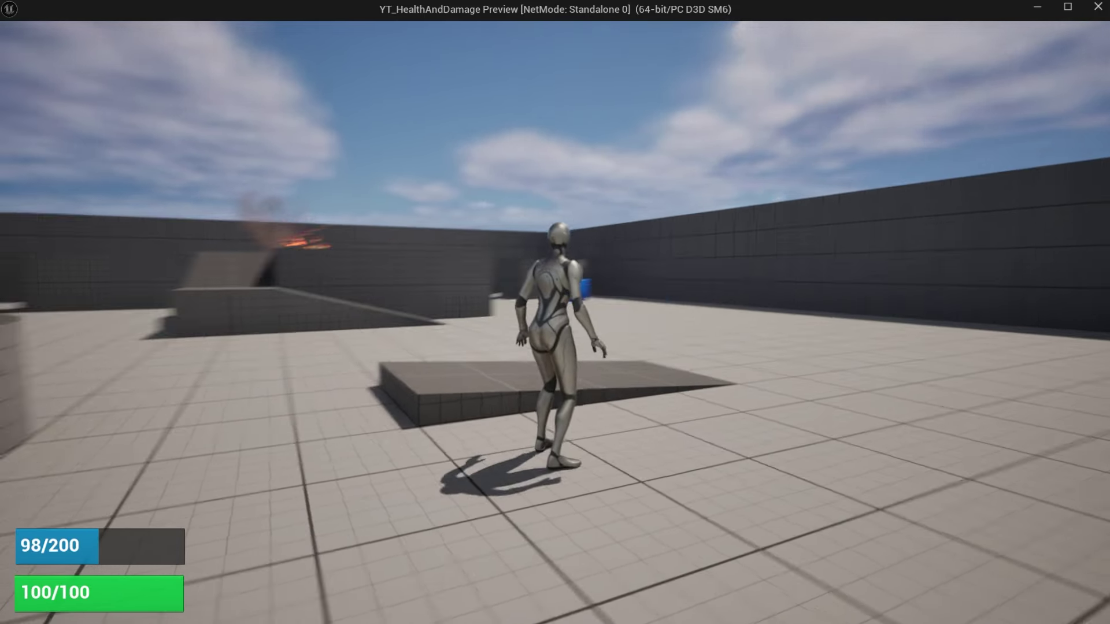
pyautogui.press('Escape')
# - Create a new folder named Checkpoint inside the Blueprints folder and open it
pyautogui.rightClick(281, 478)
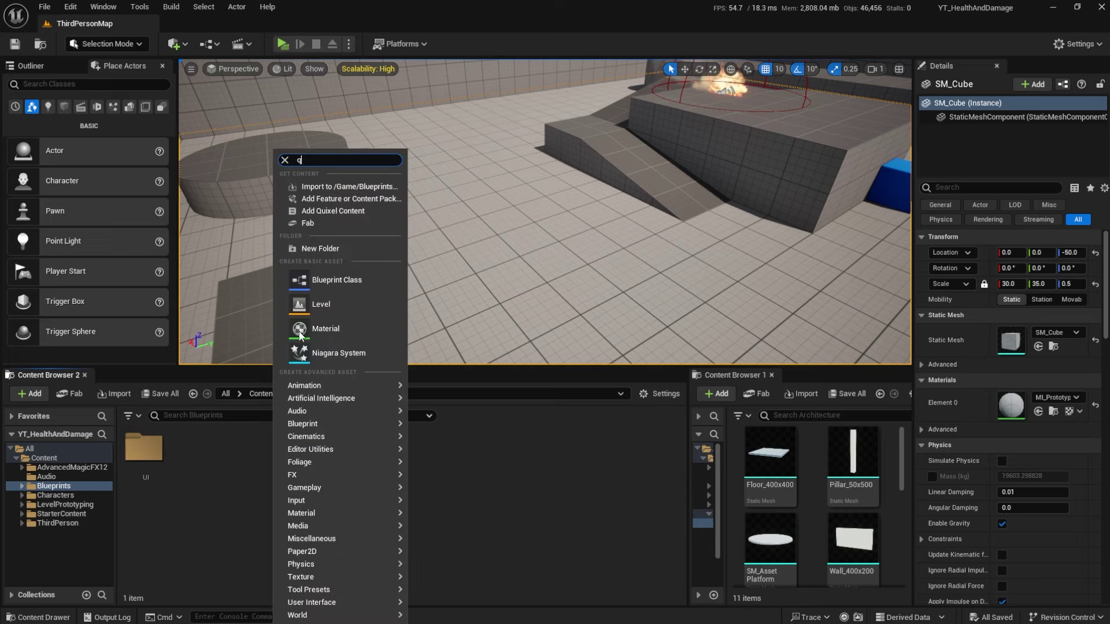
pyautogui.click(304, 250)
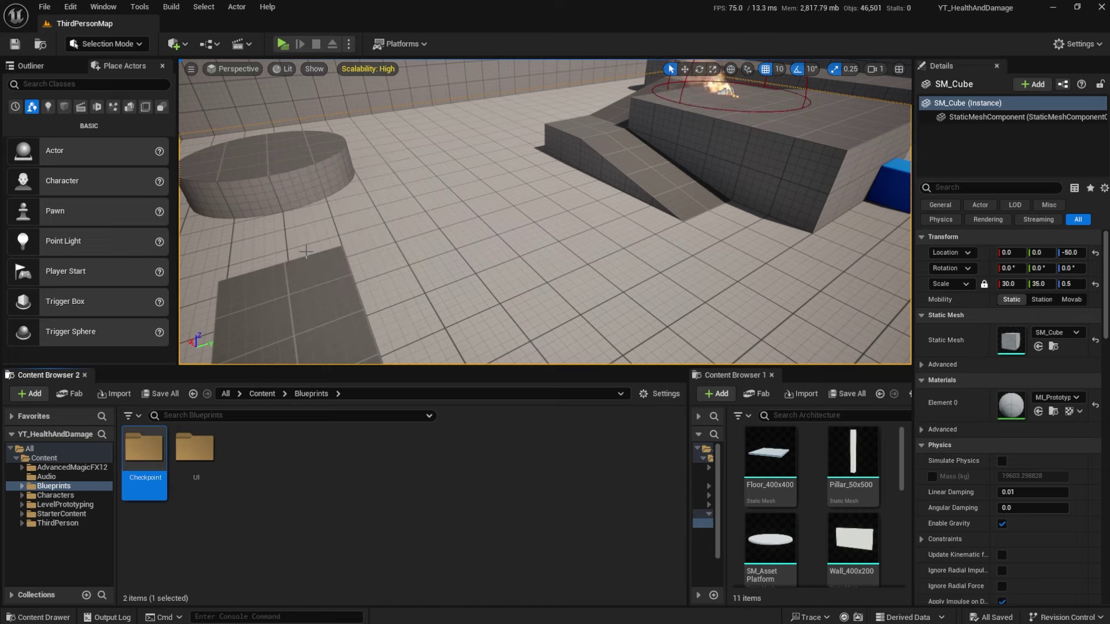
pyautogui.press('Return')
# - Create an Actor Blueprint class named BP_Checkpoint in the Checkpoint folder and open it in a maximized editor
pyautogui.rightClick(304, 464)
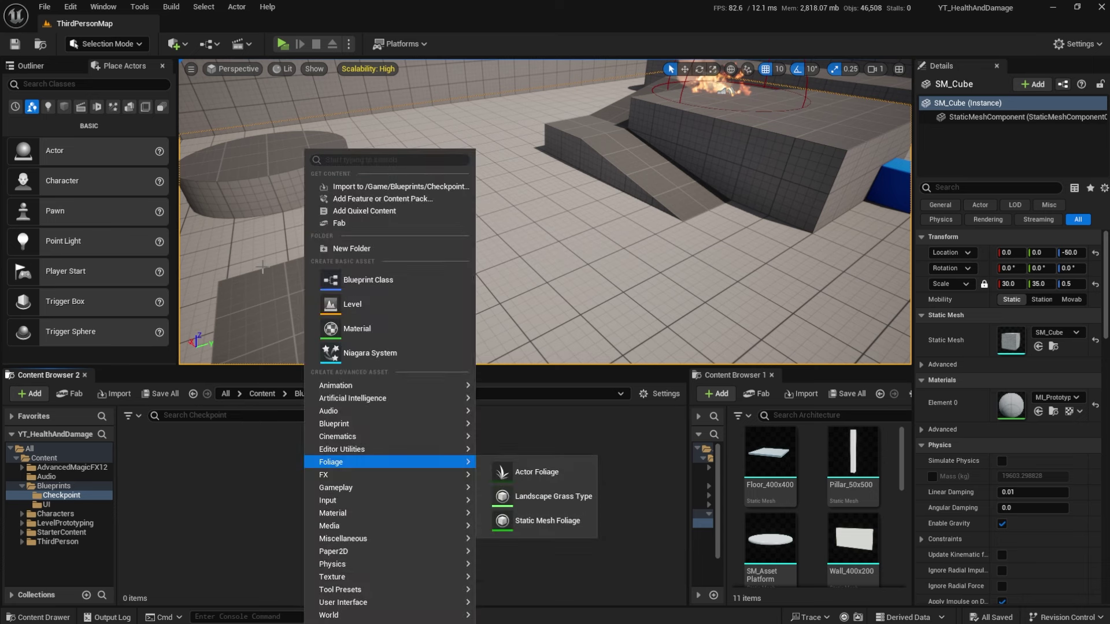
pyautogui.click(352, 280)
pyautogui.click(441, 232)
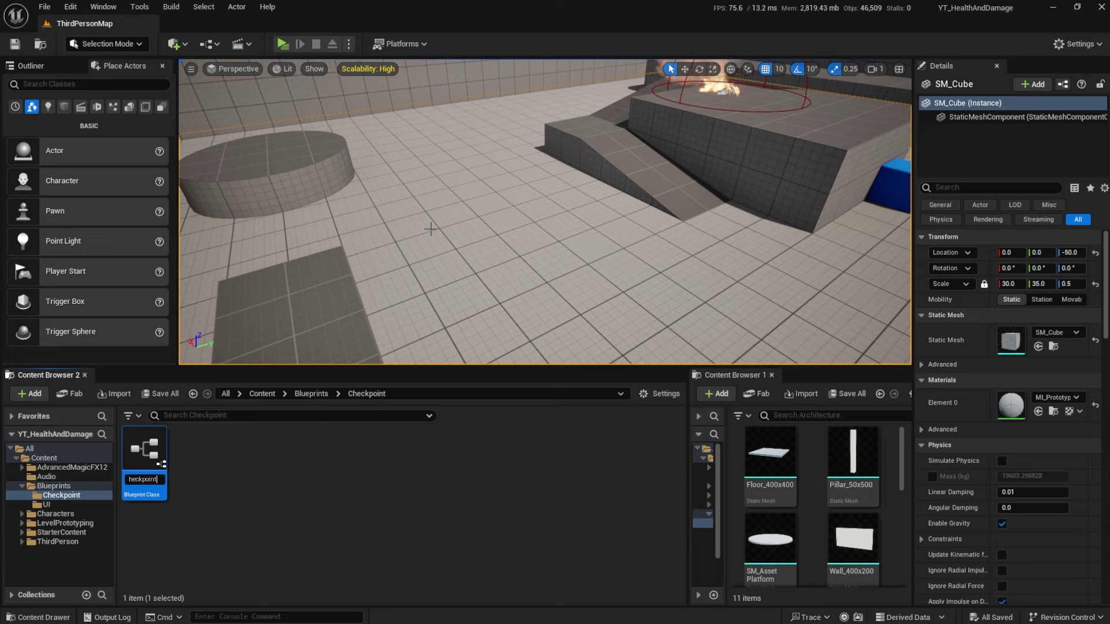
pyautogui.write('BP_Checkpoint')
pyautogui.press('Return')
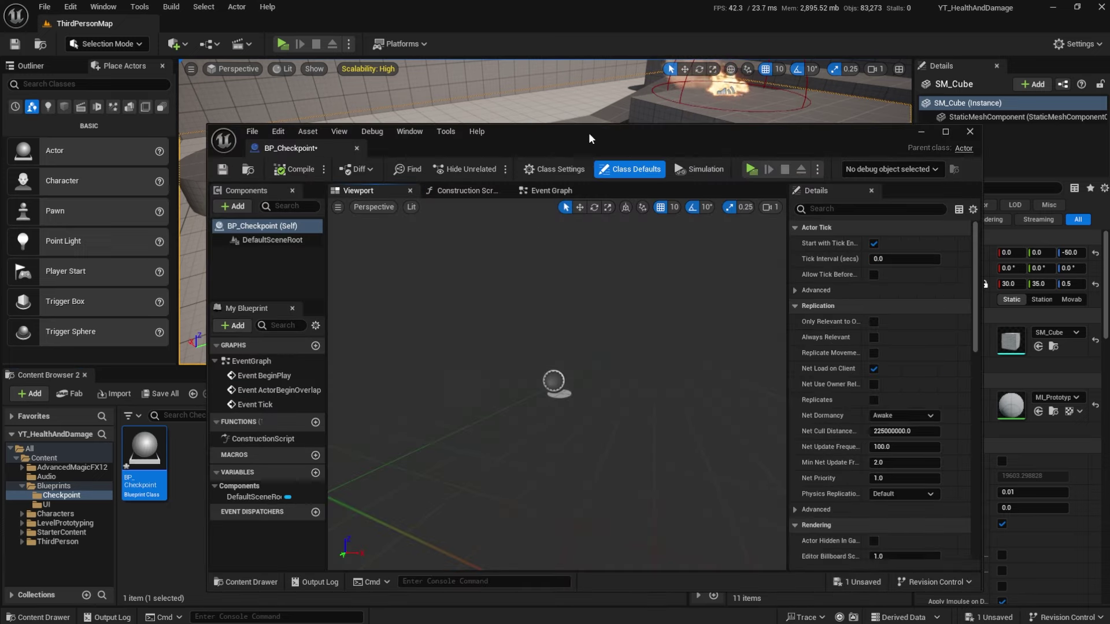
pyautogui.doubleClick(588, 132)
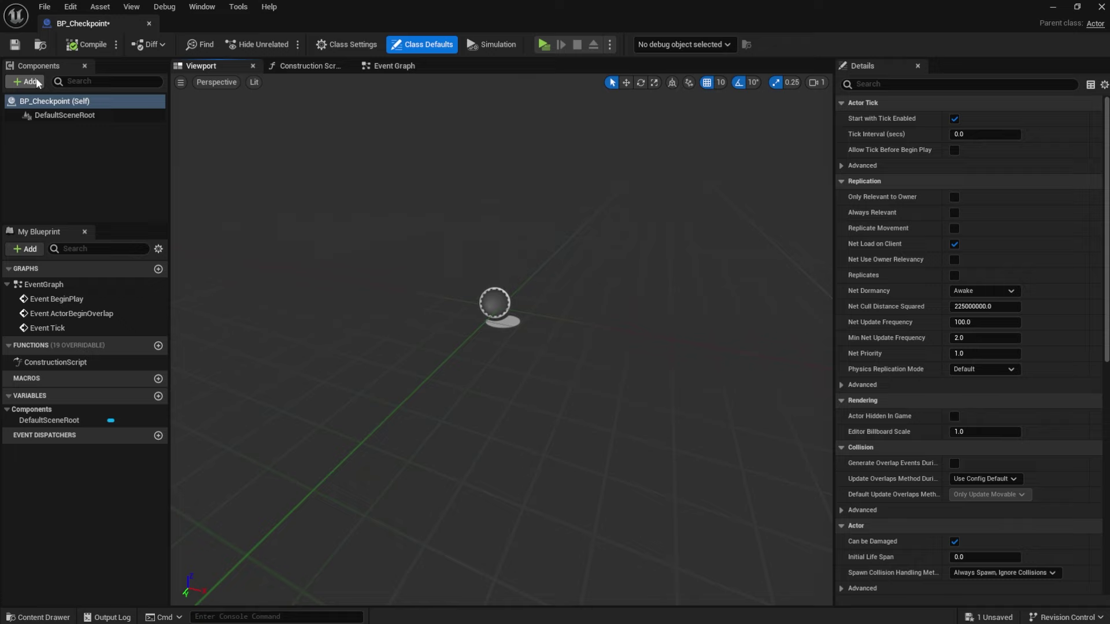
# - Add a Box Collision component and scale it to 3.5 in X and 1.75 in Z
pyautogui.click(34, 81)
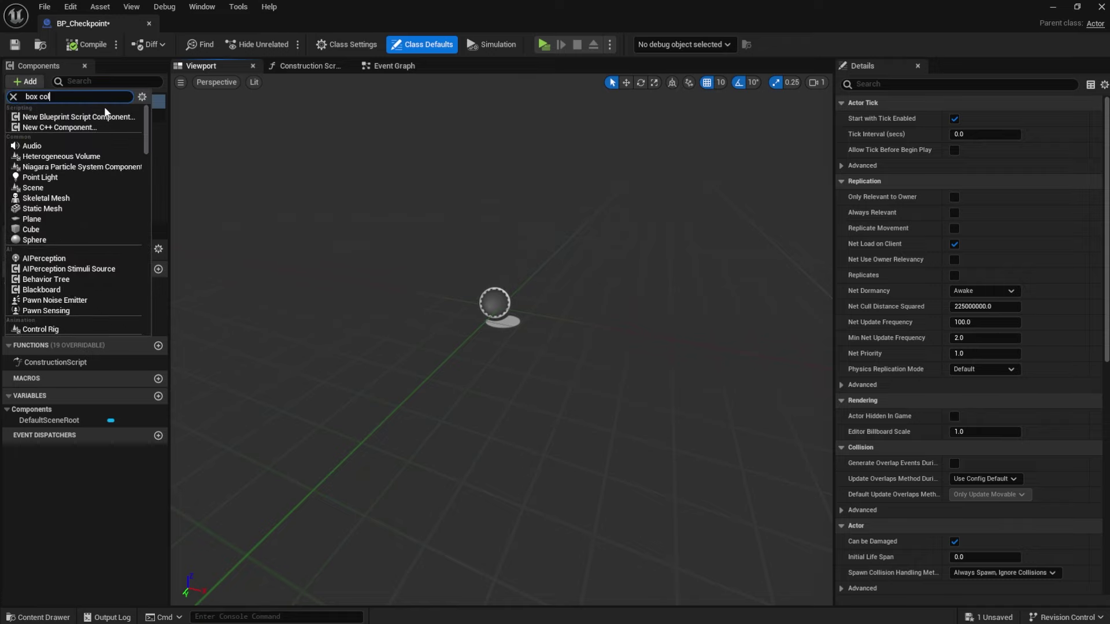
pyautogui.press('Return')
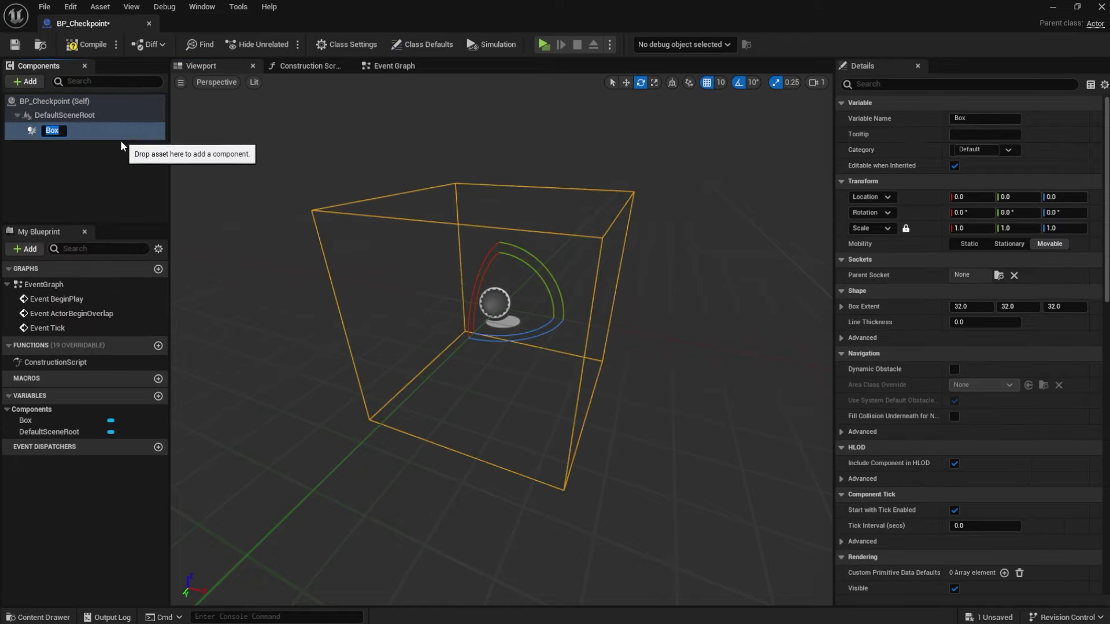
pyautogui.press('s')
pyautogui.moveTo(578, 284); pyautogui.dragTo(578, 285, button='right')
pyautogui.press('r')
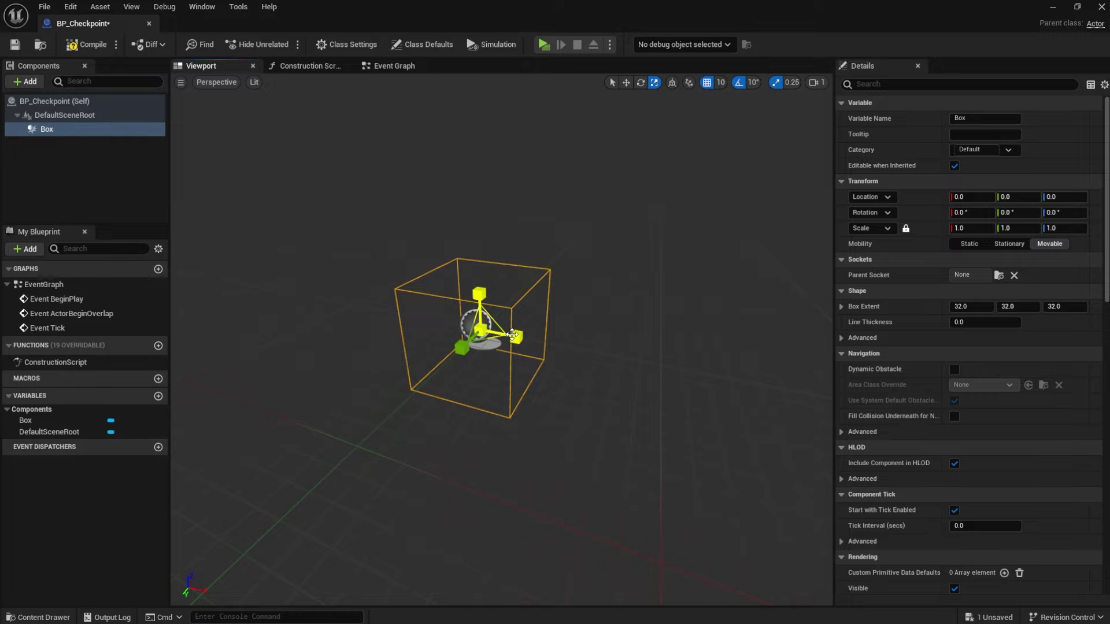
pyautogui.moveTo(512, 334); pyautogui.dragTo(601, 335)
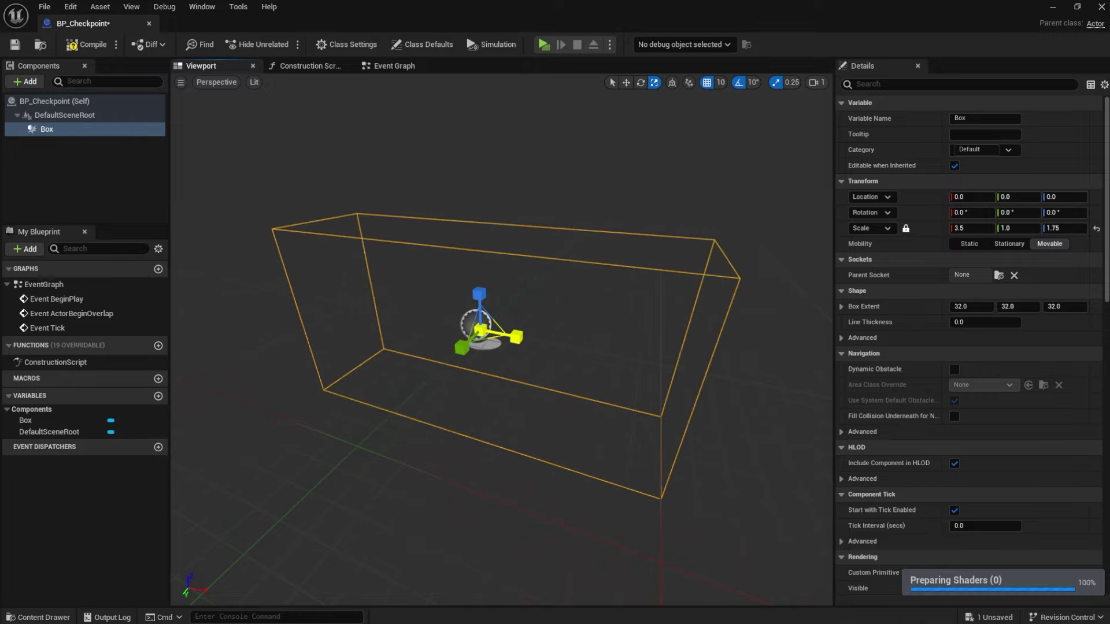
# - Turn off Hidden in Game for the Box collision component
pyautogui.scroll(-2, 513, 356)
pyautogui.scroll(-15, 911, 181)
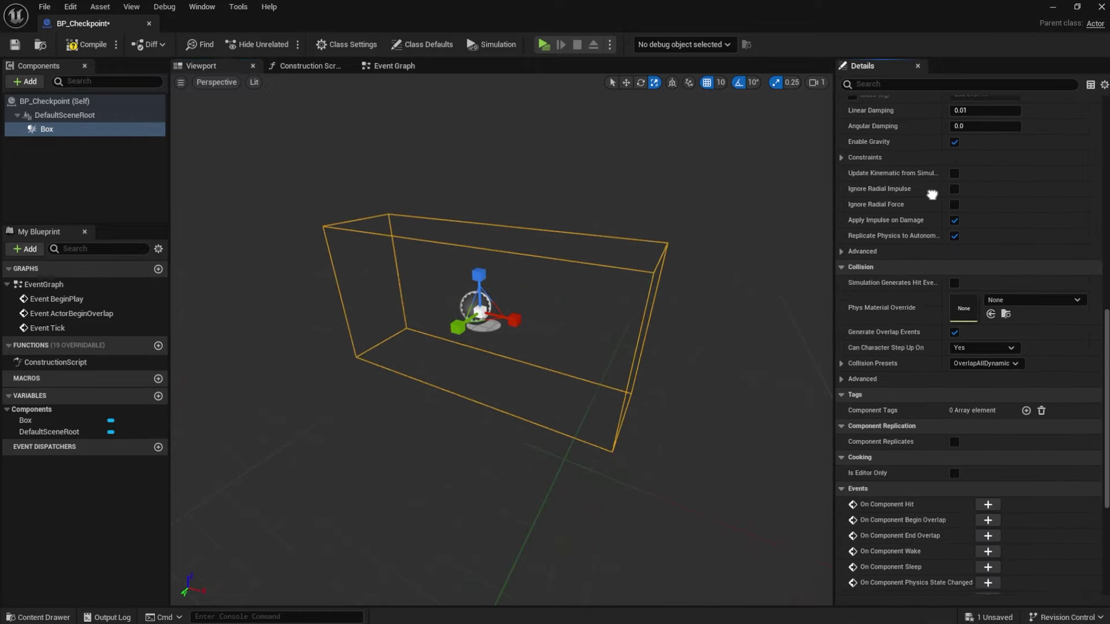
pyautogui.scroll(5, 956, 245)
pyautogui.click(955, 245)
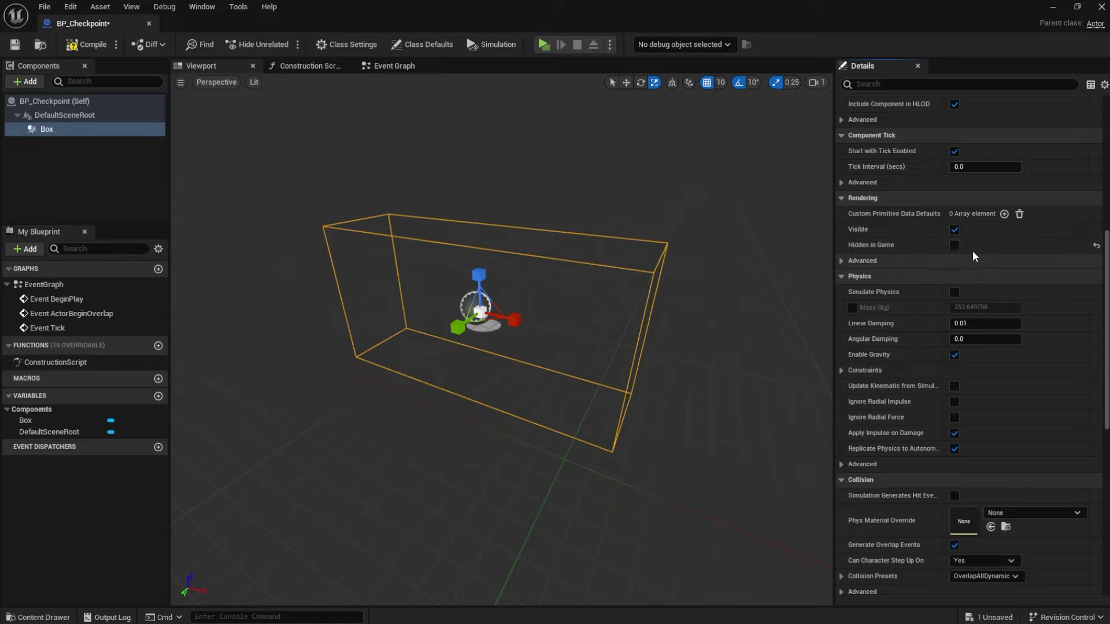
pyautogui.moveTo(636, 326); pyautogui.dragTo(822, 363, button='right')
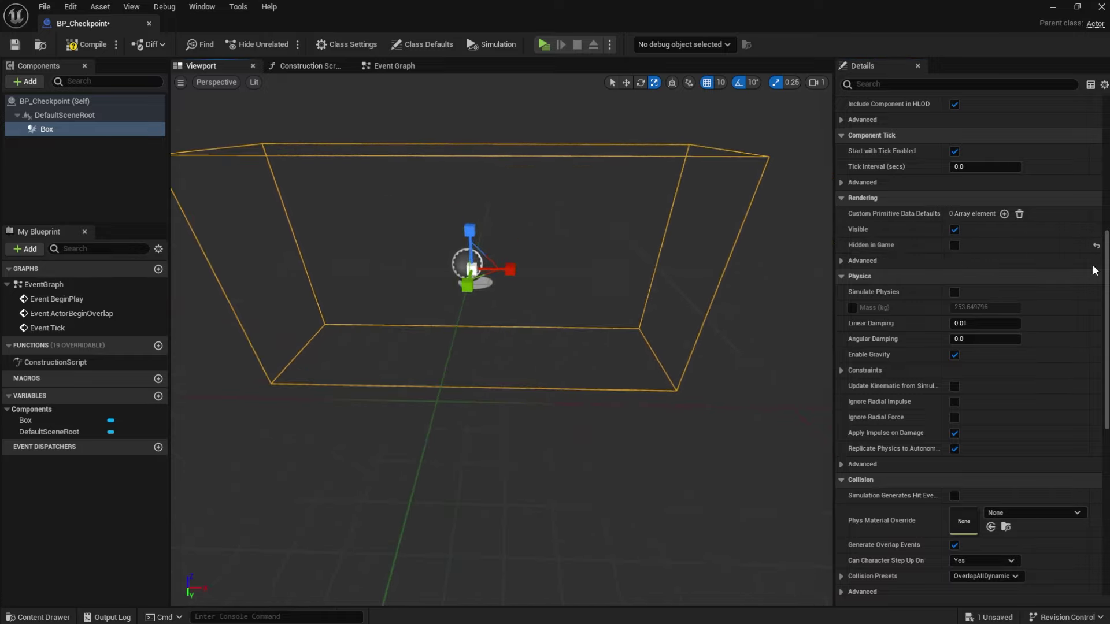
pyautogui.scroll(-1, 771, 238)
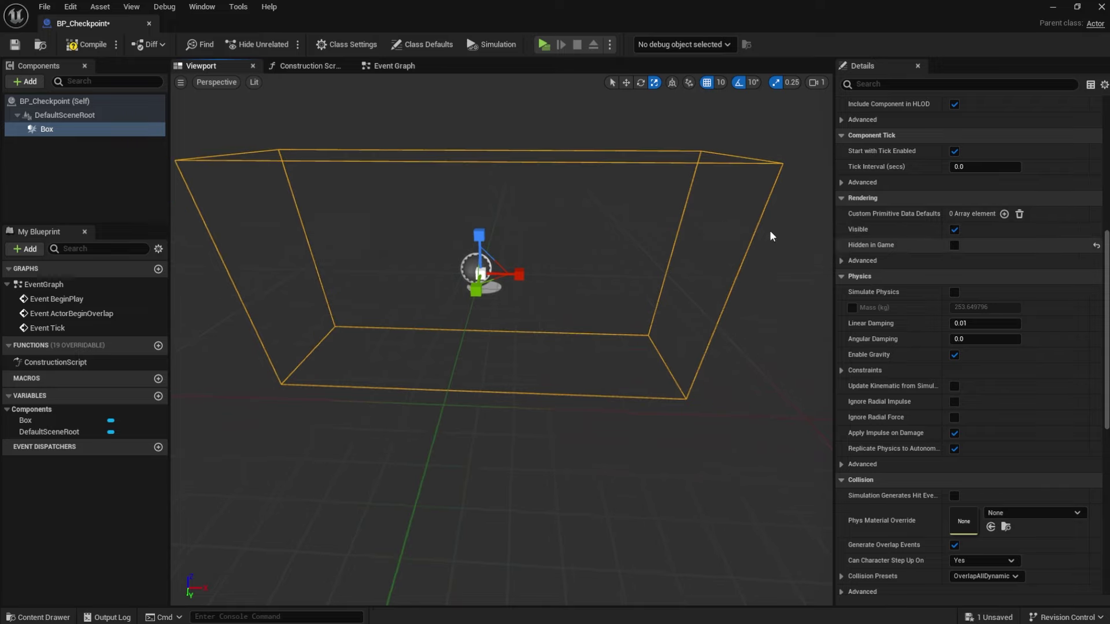
# - Add a Plane component under the Box and move it down near the bottom of the collision box
pyautogui.click(25, 81)
pyautogui.click(116, 220)
pyautogui.moveTo(294, 276); pyautogui.dragTo(247, 284, button='right')
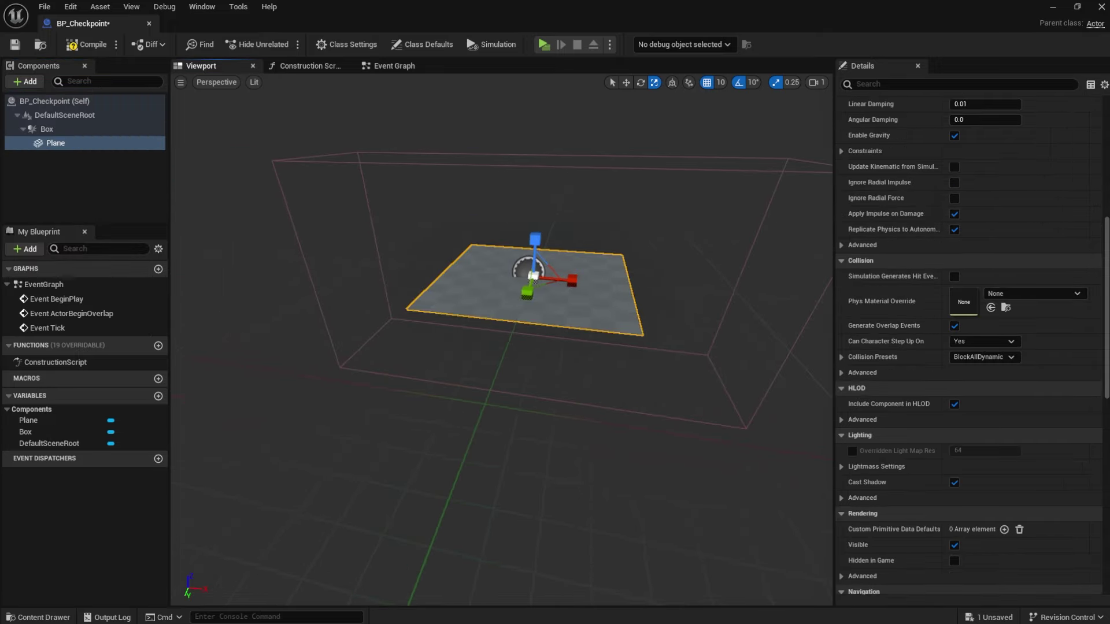
pyautogui.moveTo(538, 245); pyautogui.dragTo(530, 329)
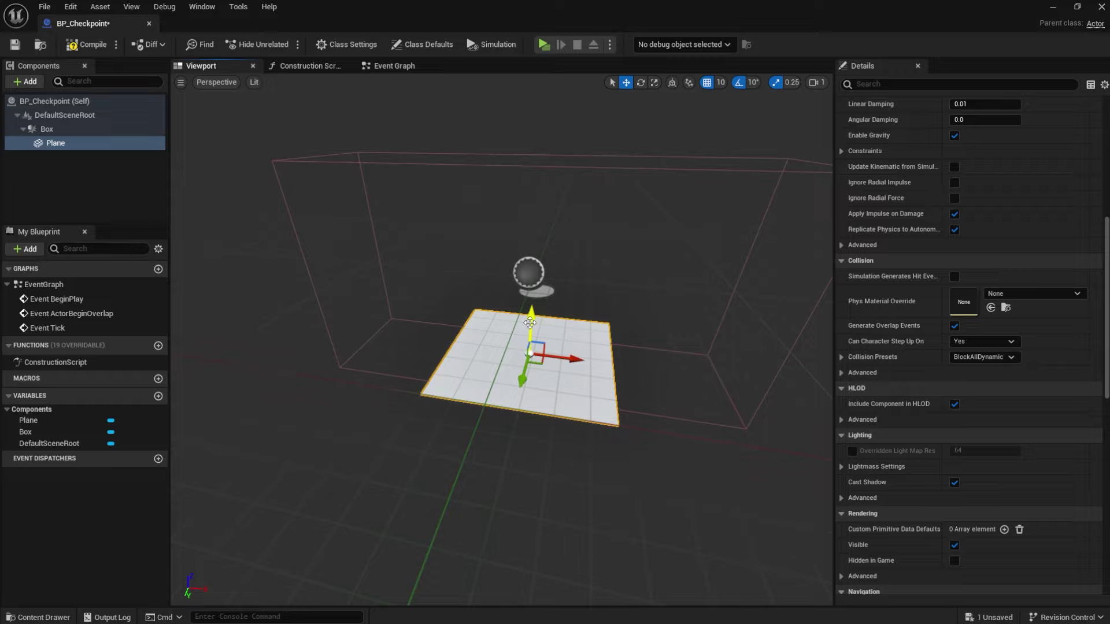
# - Widen the plane along X to a relative scale of about 0.79
pyautogui.moveTo(547, 322); pyautogui.dragTo(577, 340, button='right')
pyautogui.scroll(-5, 577, 339)
pyautogui.press('r')
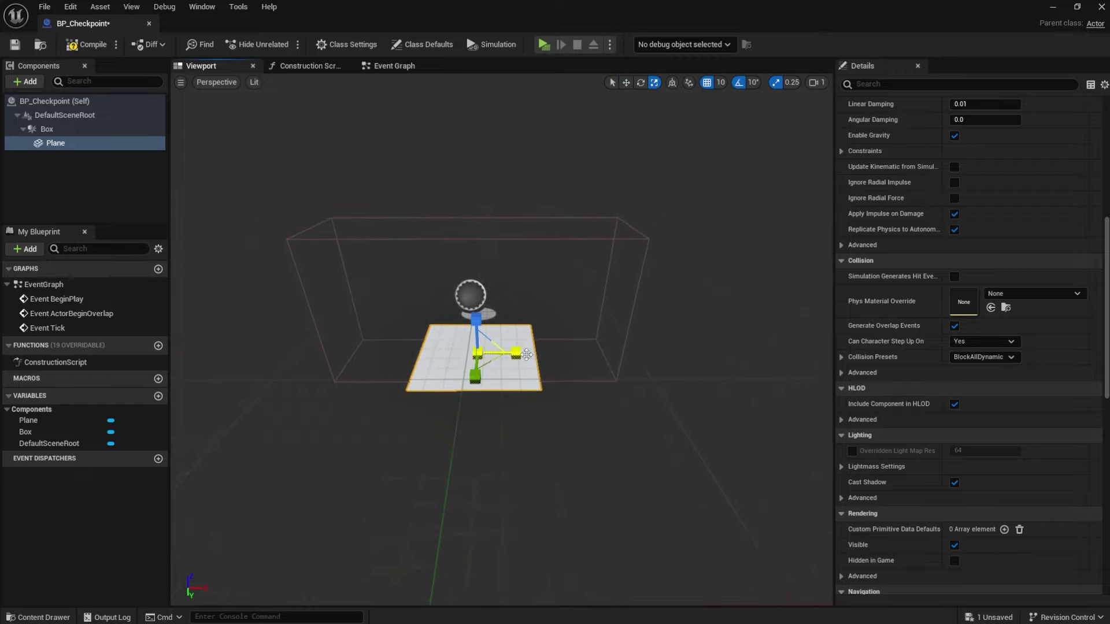
pyautogui.moveTo(515, 352); pyautogui.dragTo(601, 352)
pyautogui.moveTo(516, 352); pyautogui.dragTo(516, 301, button='right')
# - Set the grid snap size to 5 and lower the plane further toward the base of the box
pyautogui.press('w')
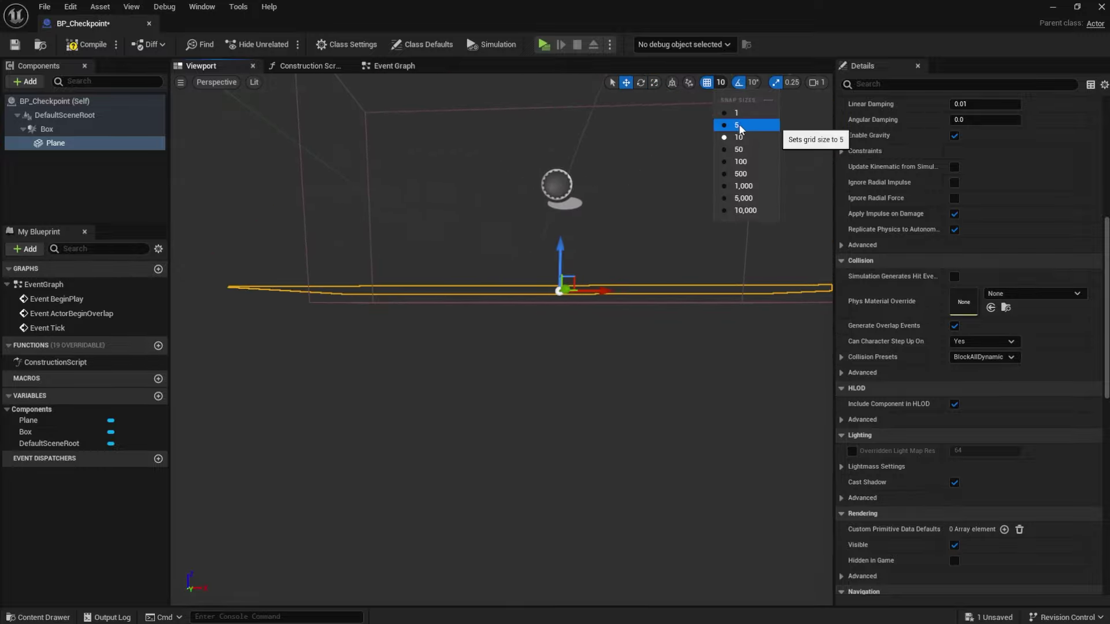
pyautogui.click(738, 126)
pyautogui.moveTo(558, 245); pyautogui.dragTo(560, 255)
pyautogui.moveTo(560, 255); pyautogui.dragTo(559, 324, button='right')
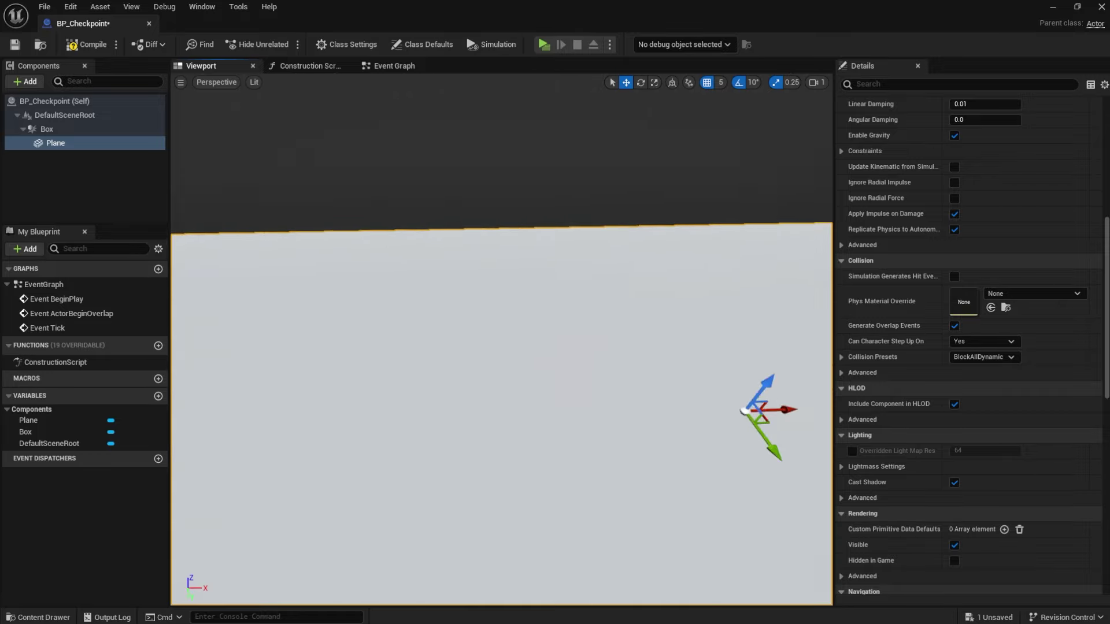
# - Open the plane's Element 0 material choices, minimize the Blueprint editor and go to the main Content folder
pyautogui.scroll(-6, 560, 255)
pyautogui.scroll(1, 559, 255)
pyautogui.scroll(6, 930, 461)
pyautogui.click(1001, 359)
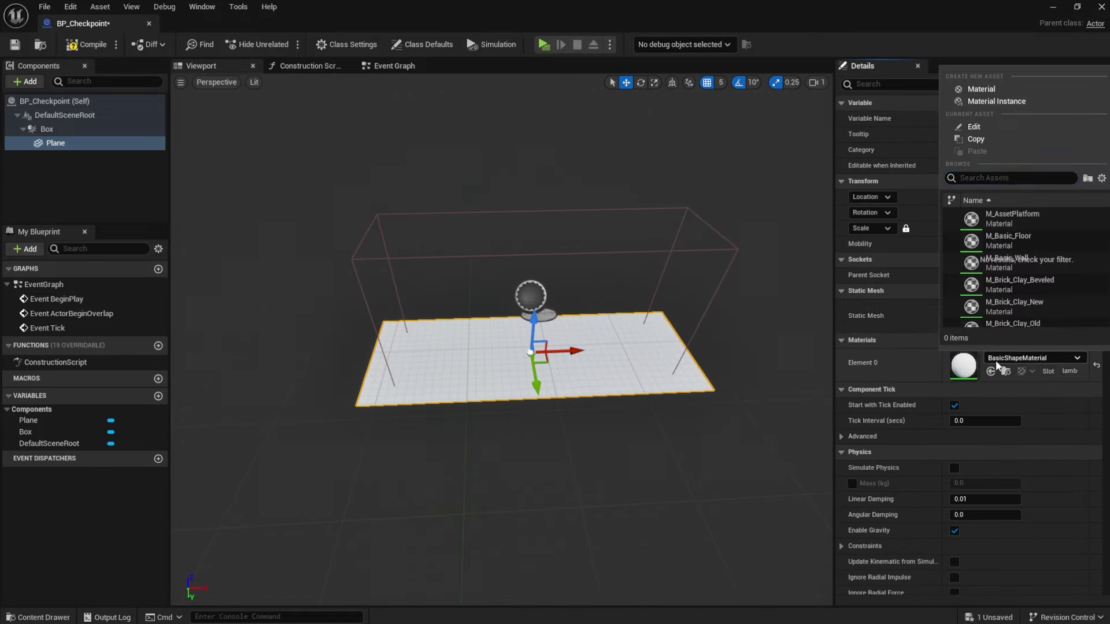
pyautogui.moveTo(746, 7); pyautogui.dragTo(838, 43)
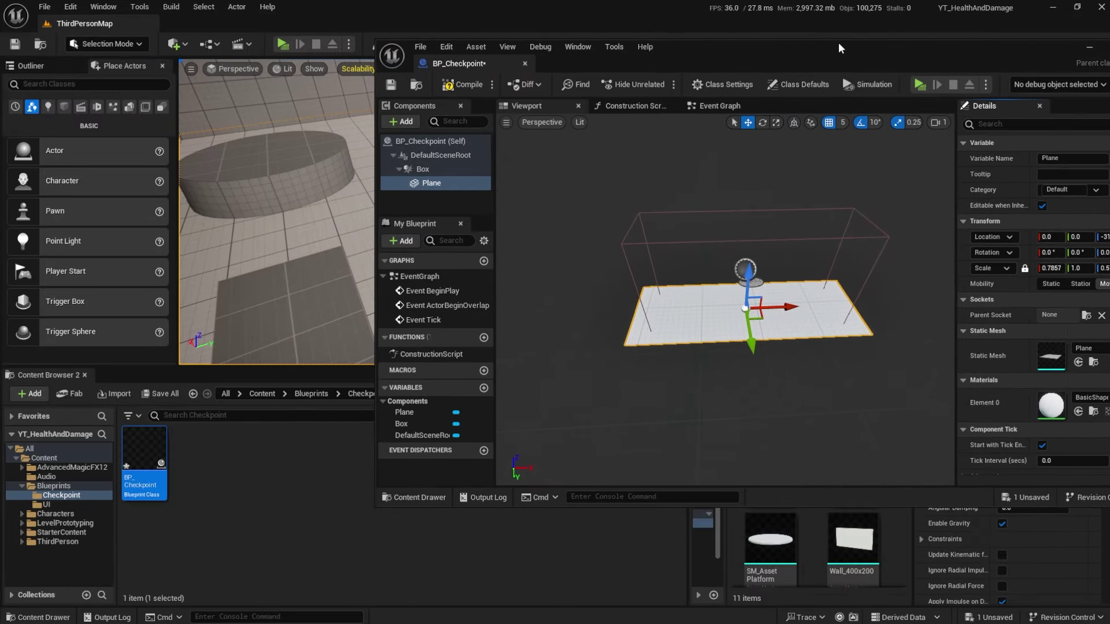
pyautogui.click(1026, 43)
pyautogui.click(260, 395)
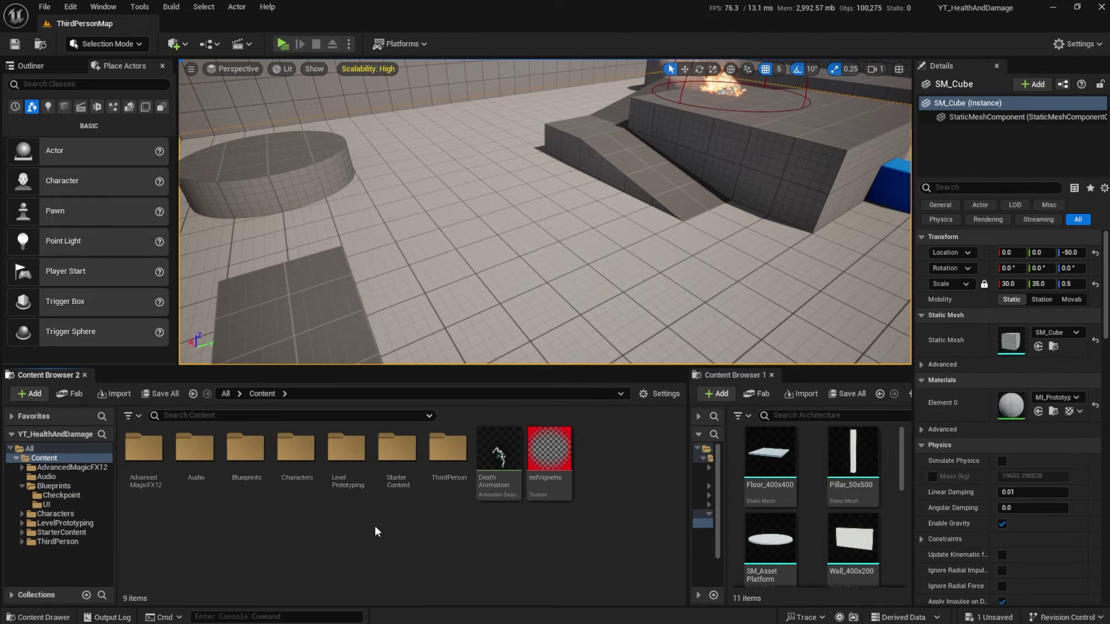
# - Create a material named M_CheckpointColor in the Content folder and open it in a maximized material editor
pyautogui.rightClick(441, 538)
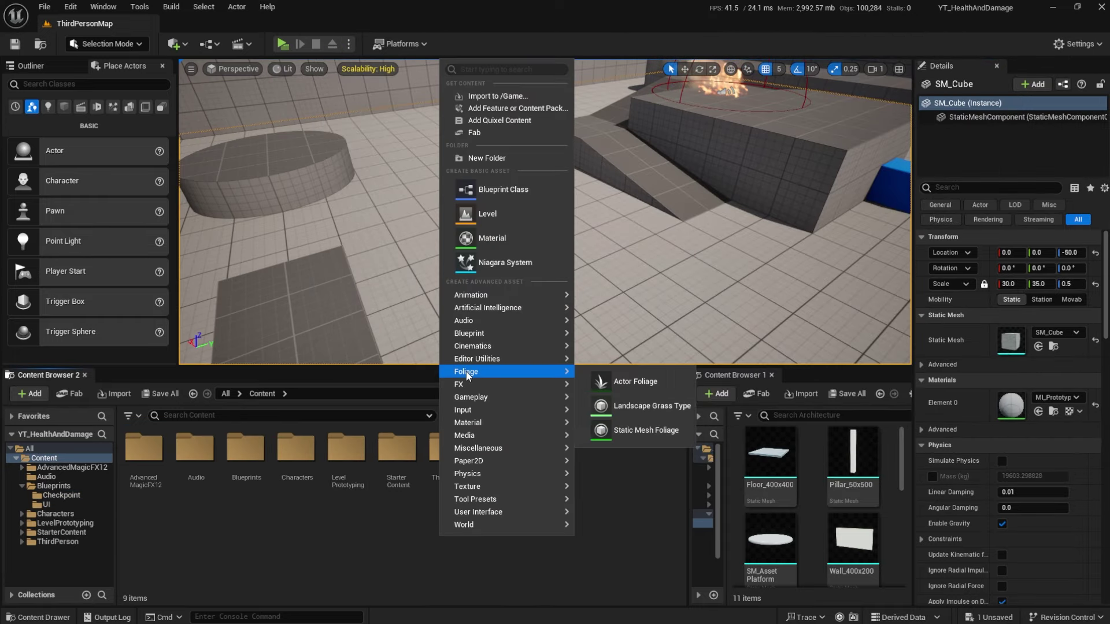
pyautogui.click(490, 237)
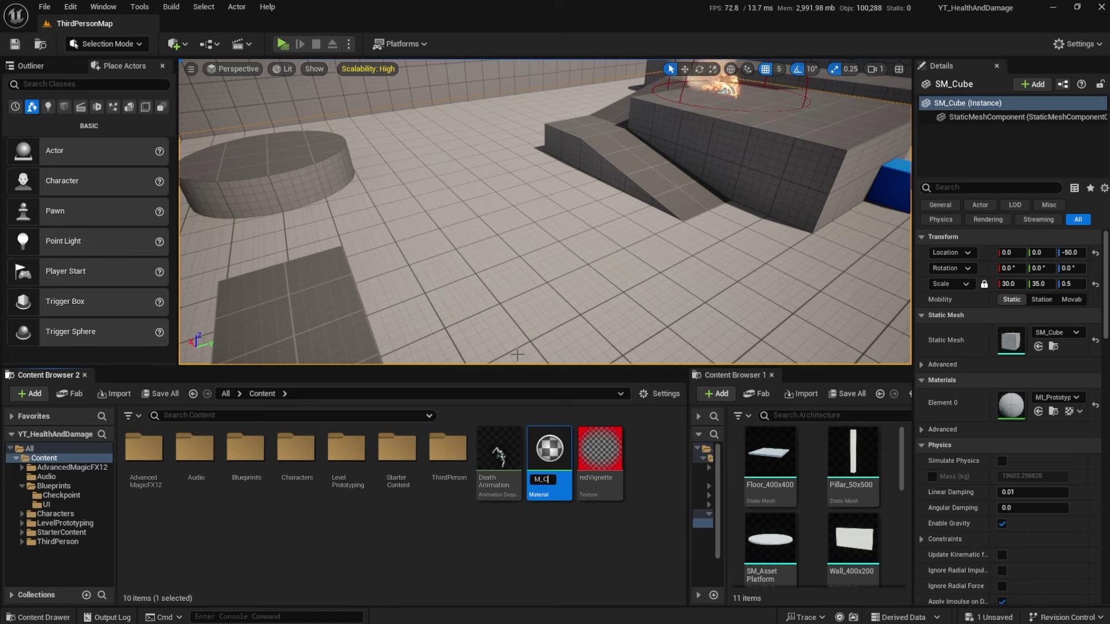
pyautogui.write('M_CheckpointColor')
pyautogui.press('Return')
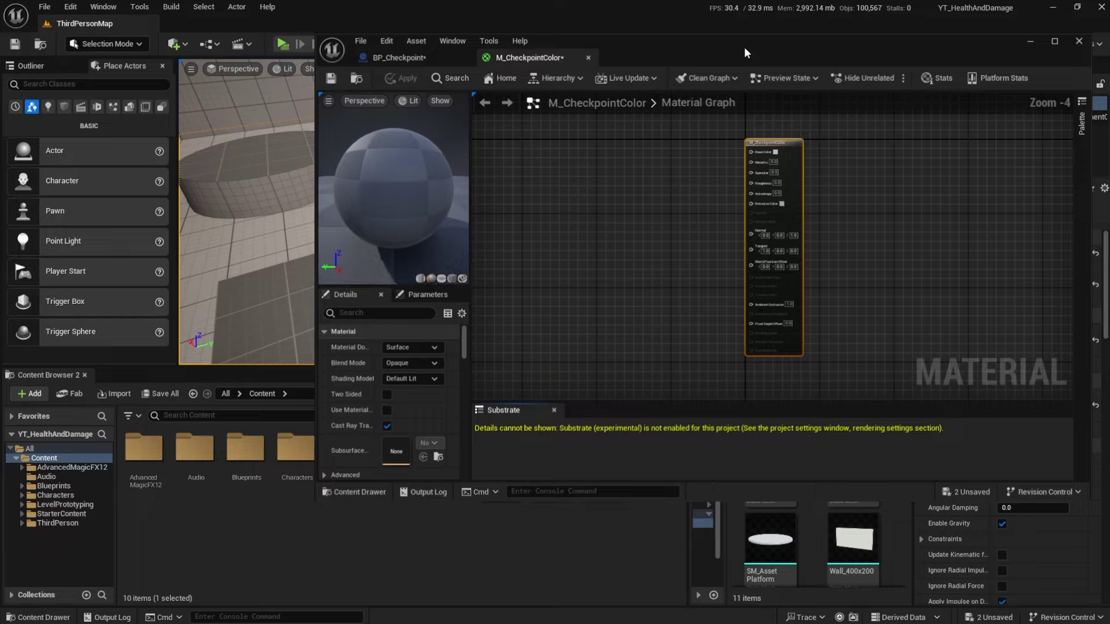
pyautogui.doubleClick(744, 46)
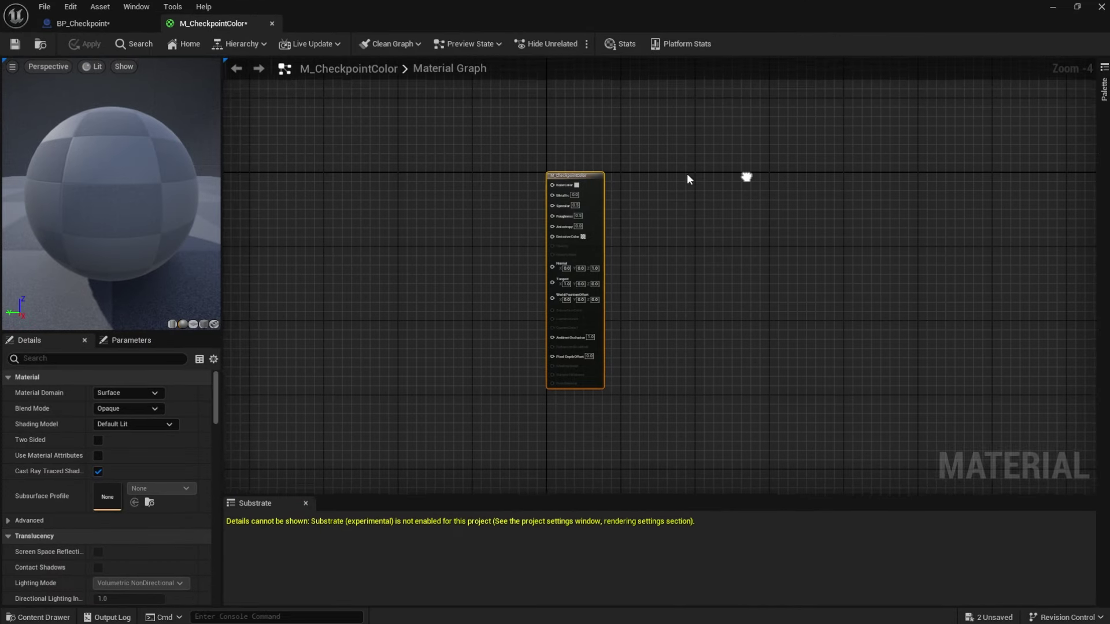
# - Add a Constant3Vector node to the material graph and connect its output to Base Color
pyautogui.scroll(5, 578, 193)
pyautogui.click(420, 194)
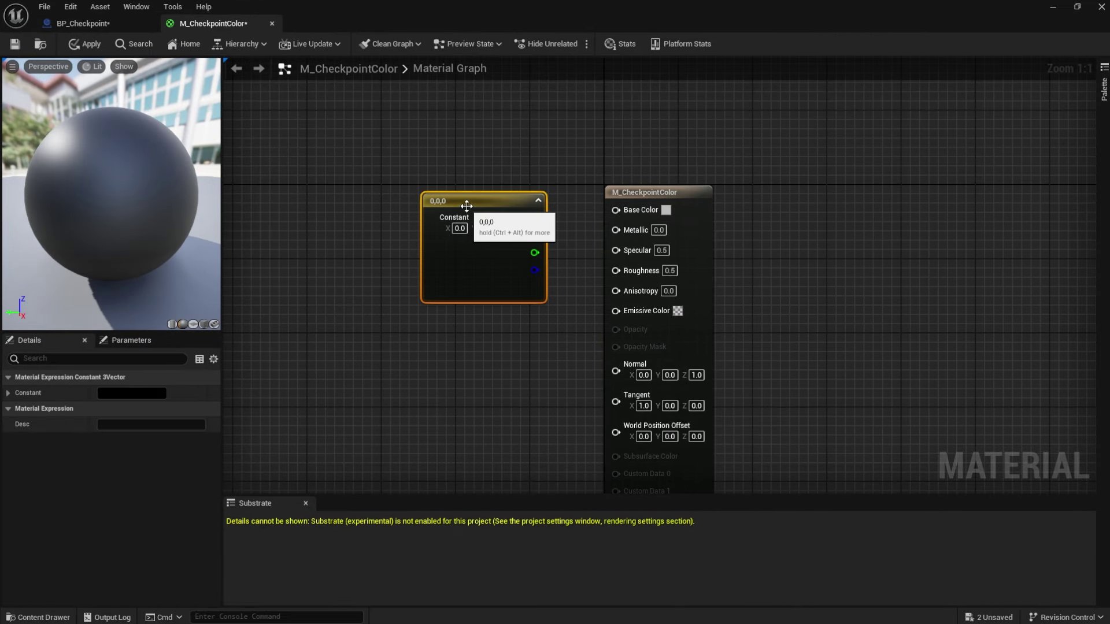
pyautogui.moveTo(464, 211); pyautogui.dragTo(431, 191)
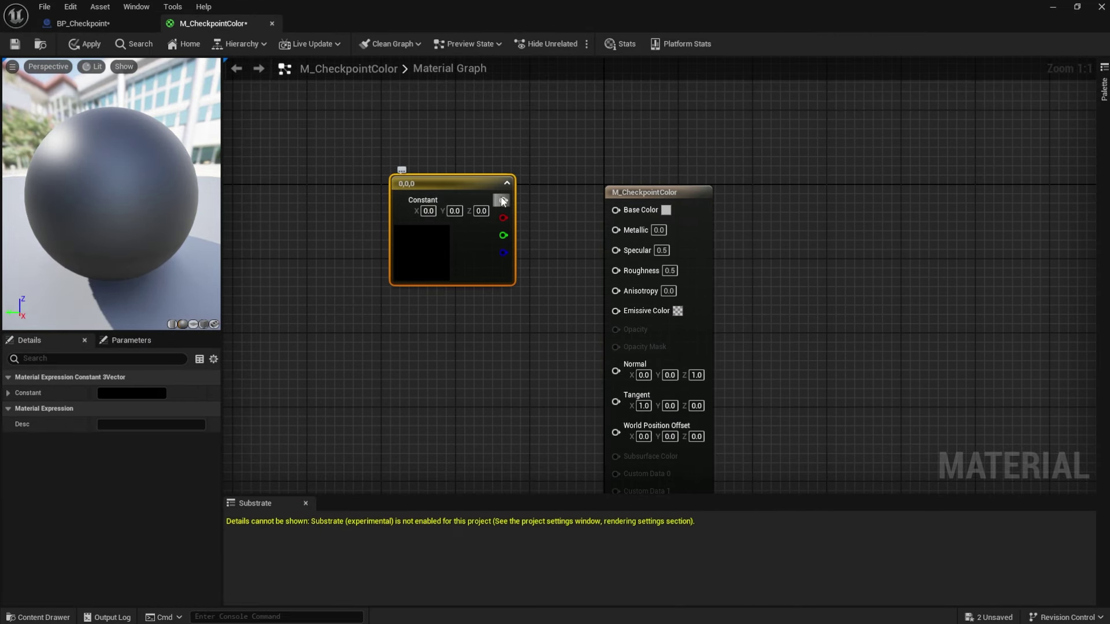
pyautogui.moveTo(502, 200); pyautogui.dragTo(616, 210)
# - Set the constant's color to bright green (0.0, 1.0, 0.286838) and save the material
pyautogui.click(108, 396)
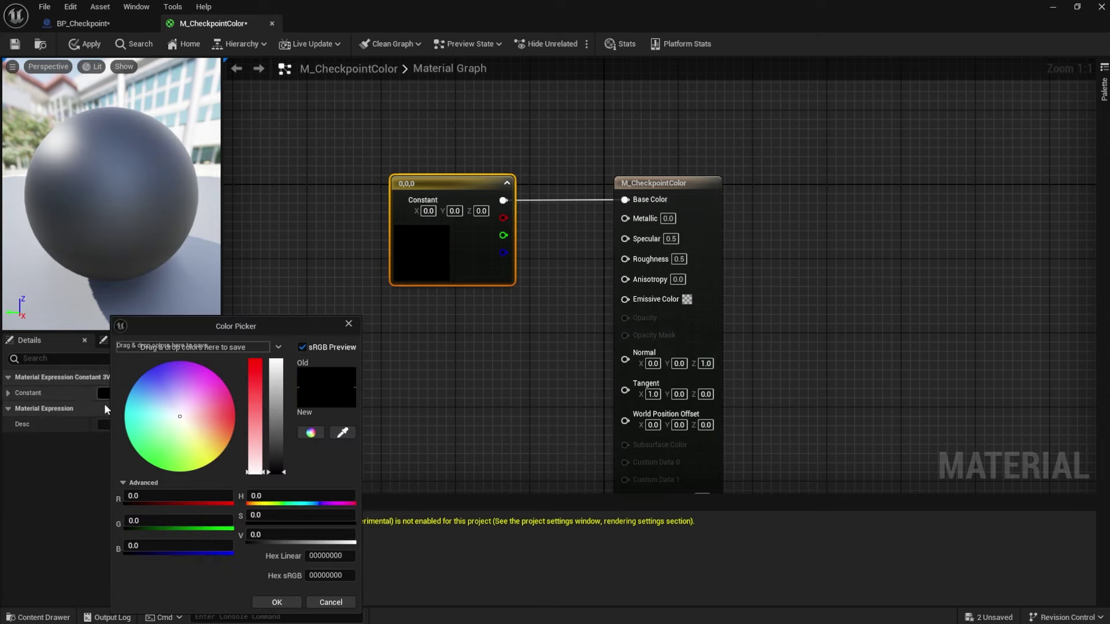
pyautogui.click(200, 397)
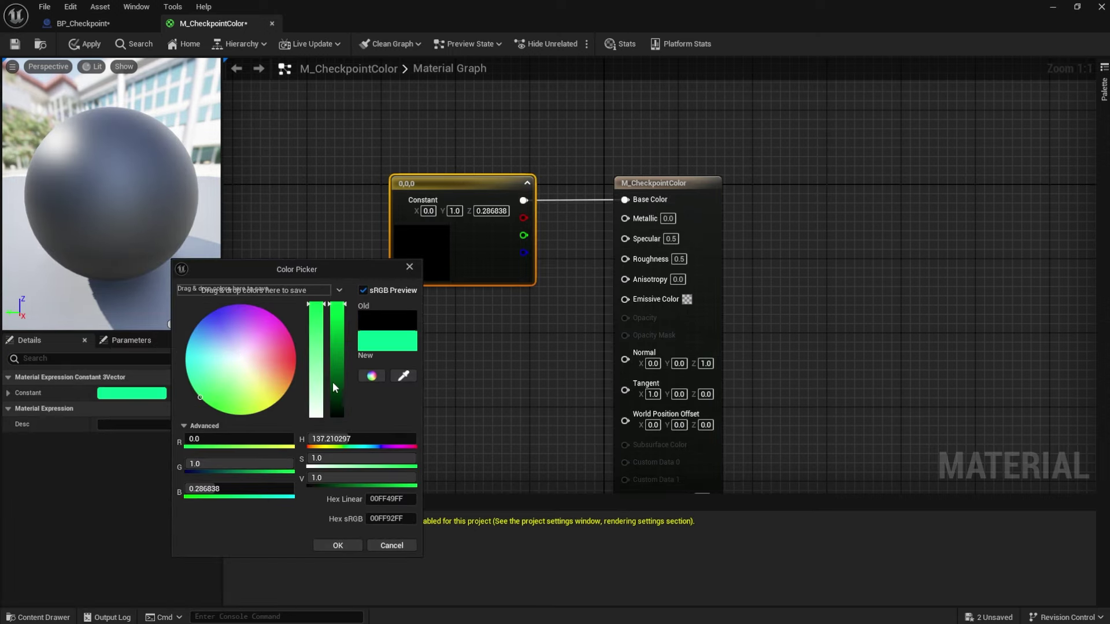
pyautogui.click(336, 546)
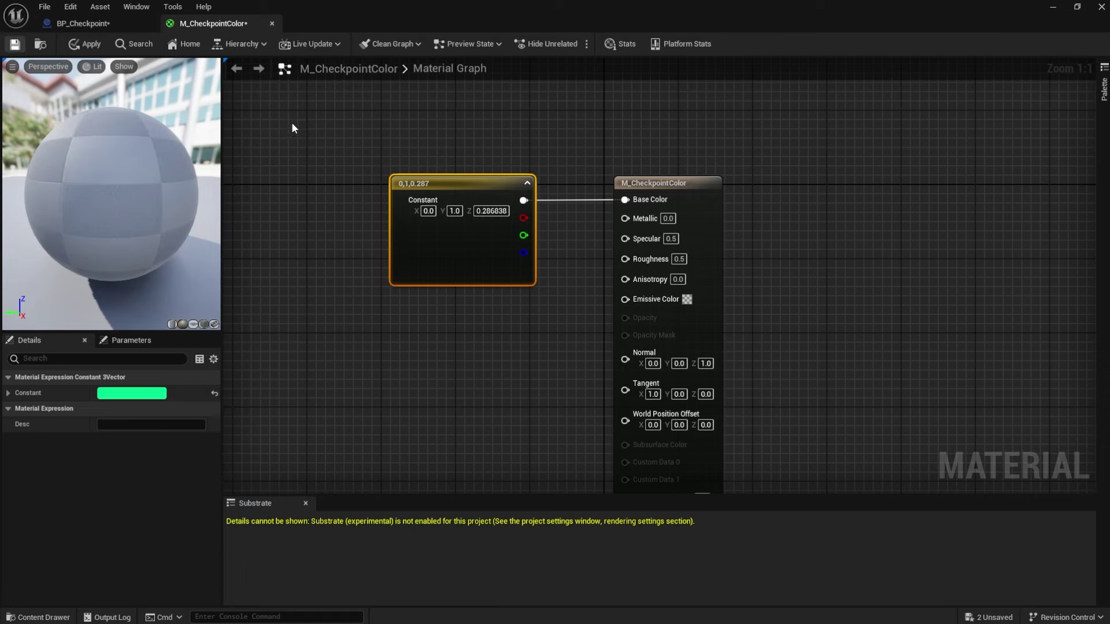
pyautogui.click(8, 42)
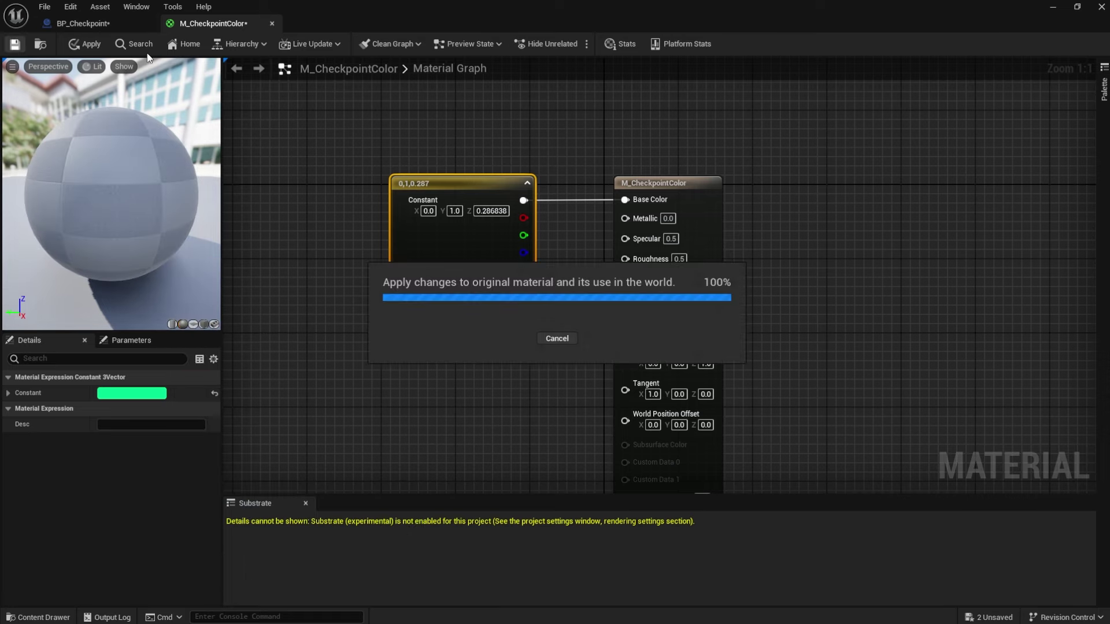
# - Return to BP_Checkpoint and assign M_CheckpointColor as the plane's Element 0 material
pyautogui.click(86, 24)
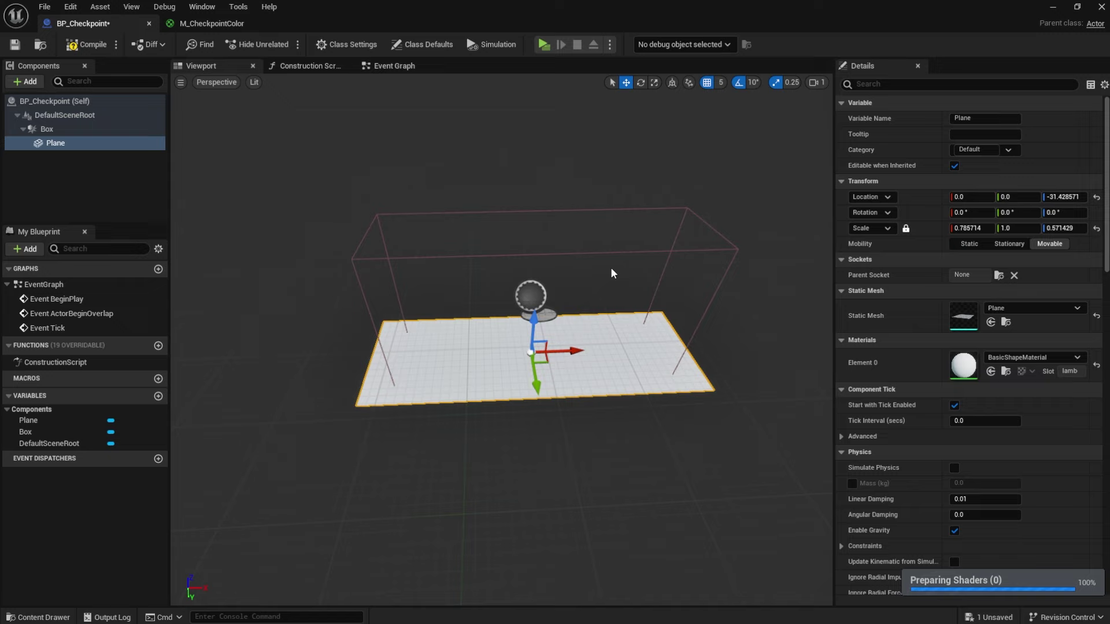
pyautogui.click(1054, 358)
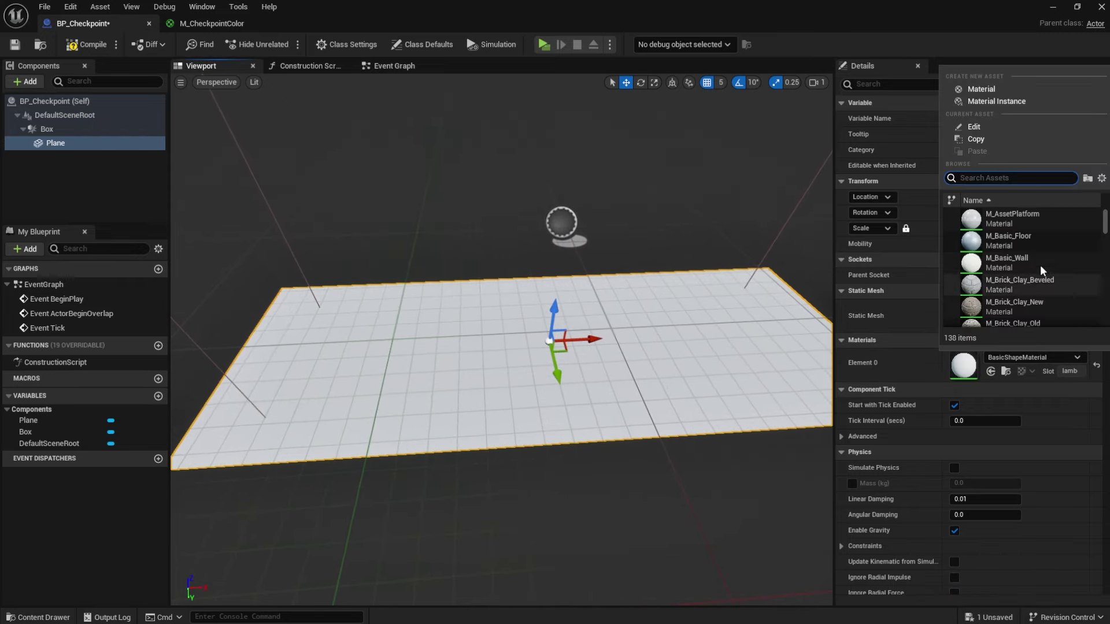
pyautogui.write('M_Ch')
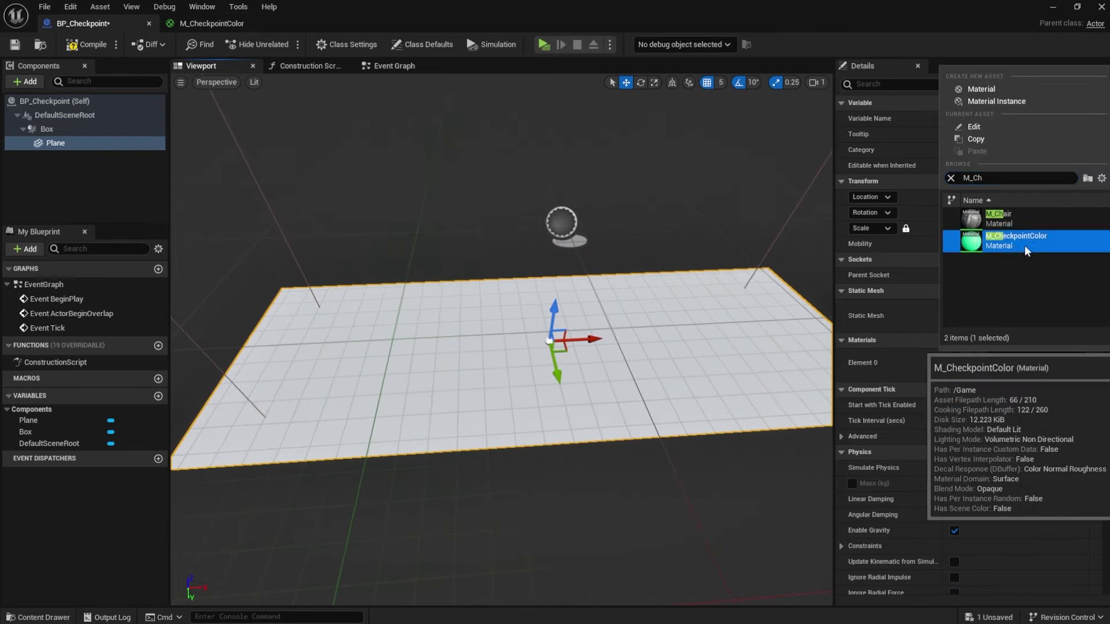
pyautogui.click(1024, 240)
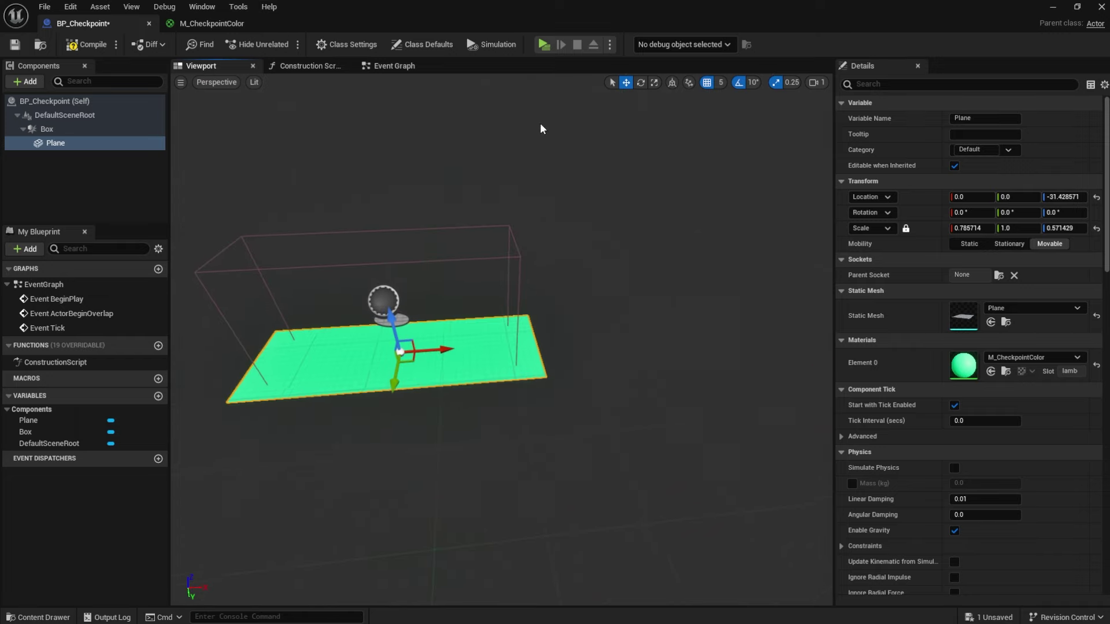
pyautogui.click(92, 44)
# - Add an On Component Begin Overlap event for the Box component
pyautogui.click(47, 128)
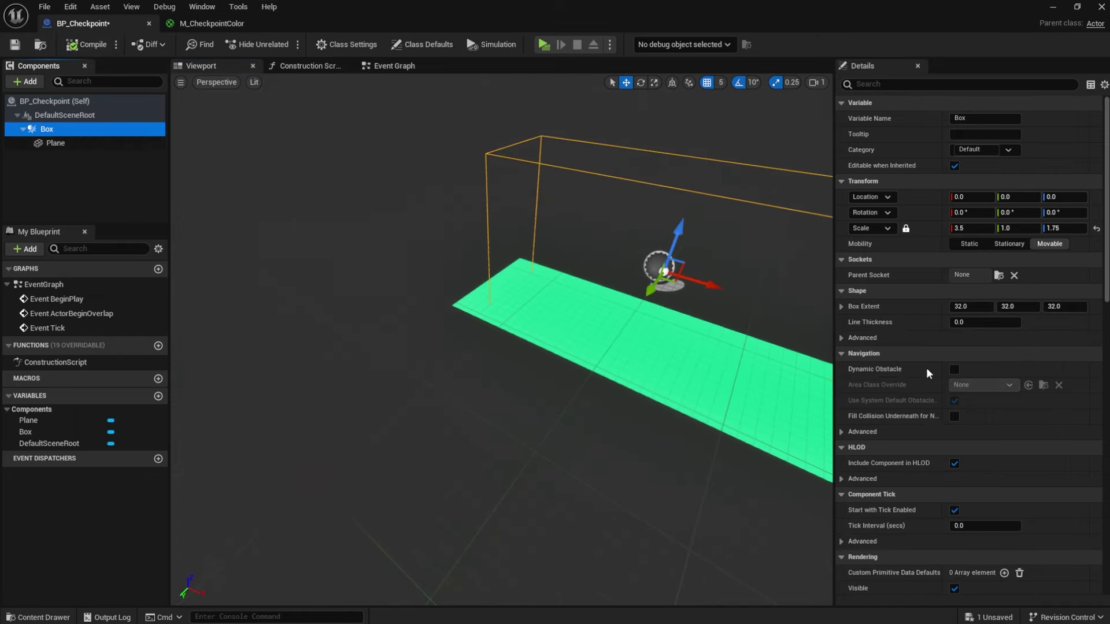
pyautogui.scroll(-10, 867, 205)
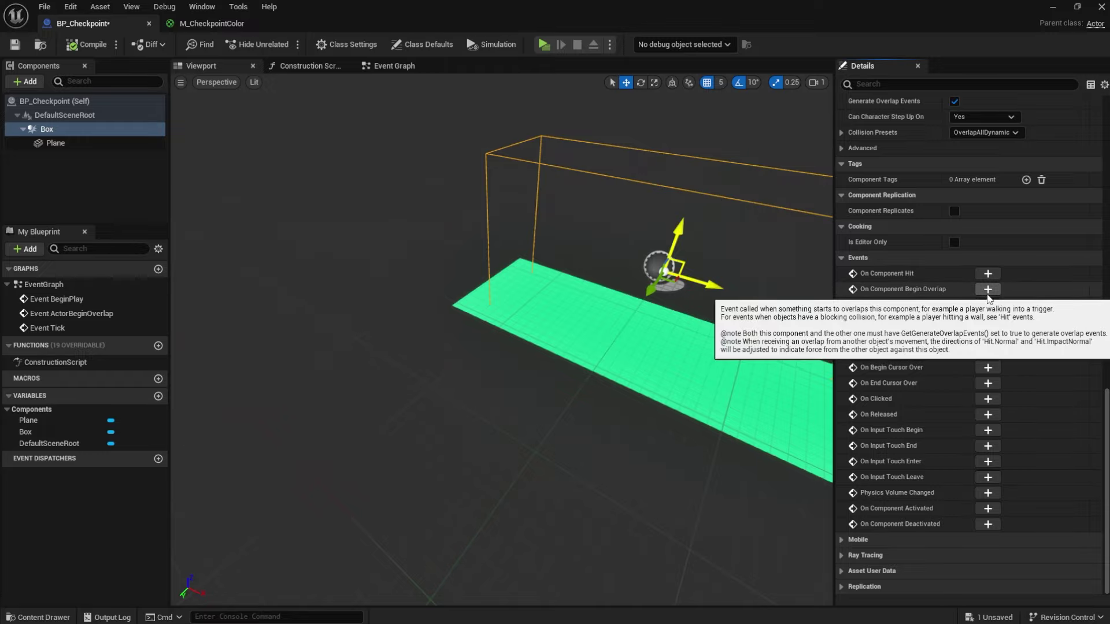
pyautogui.click(987, 290)
pyautogui.click(717, 328)
pyautogui.moveTo(694, 339); pyautogui.dragTo(503, 255, button='right')
# - Add a Cast To BP_ThirdPersonCharacter node from the overlap event's Other Actor and align it beside the event
pyautogui.moveTo(364, 264); pyautogui.dragTo(428, 261)
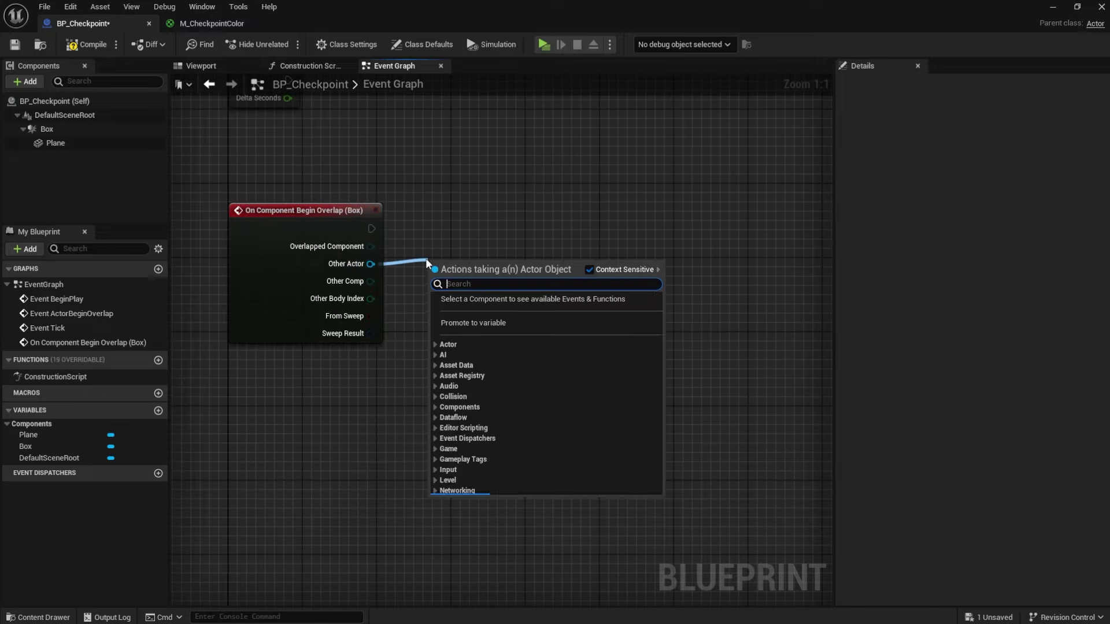
pyautogui.write('cast to bp_')
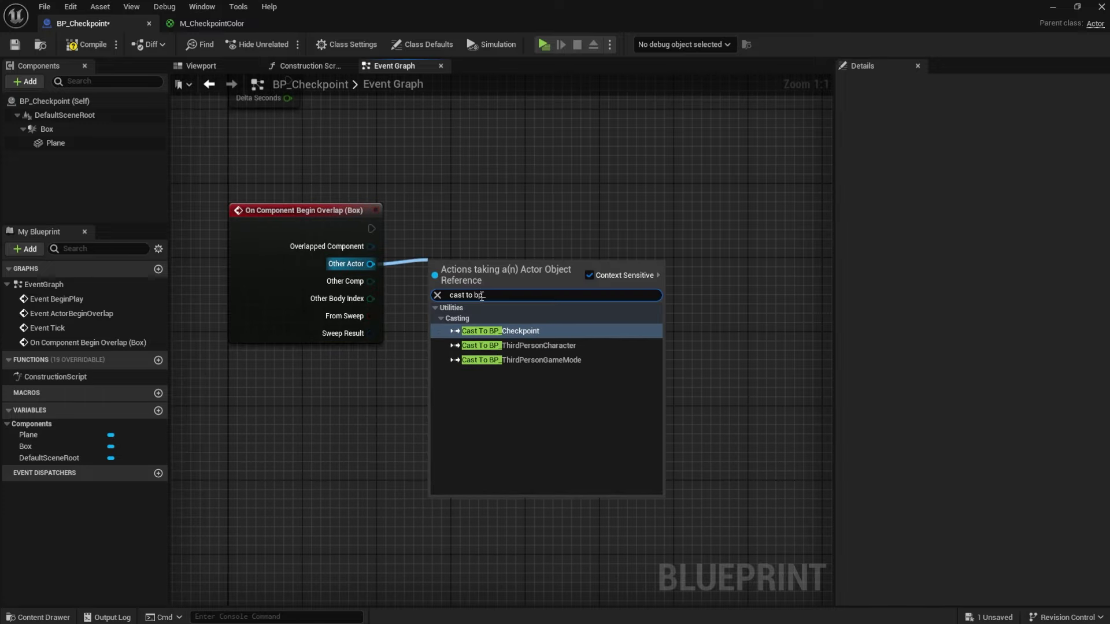
pyautogui.press('Down')
pyautogui.press('Return')
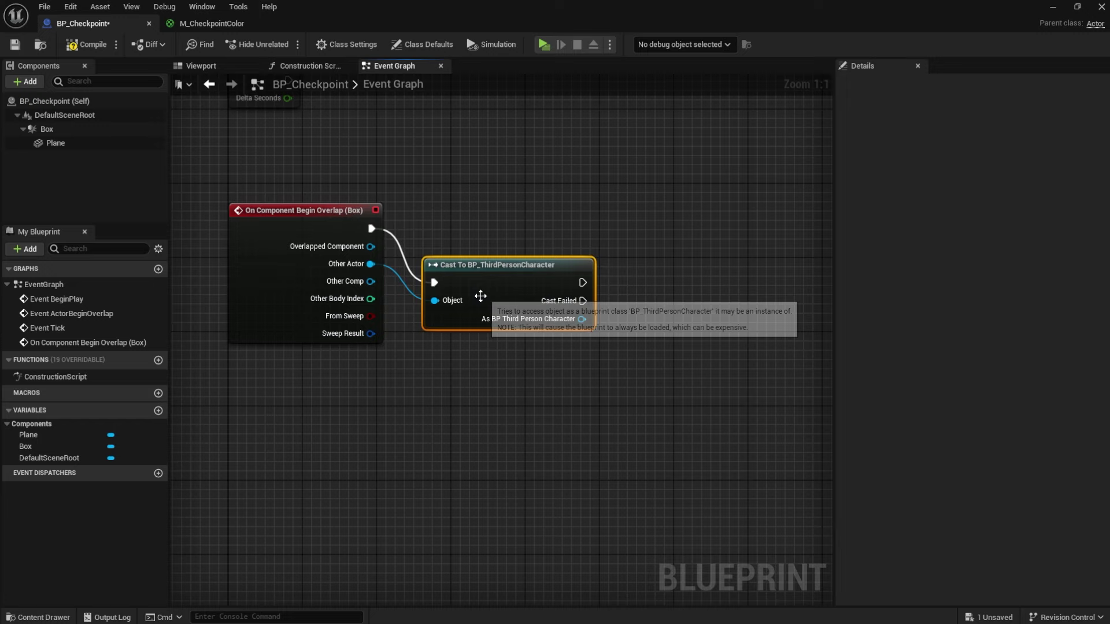
pyautogui.moveTo(504, 269); pyautogui.dragTo(524, 231)
pyautogui.moveTo(651, 243); pyautogui.dragTo(613, 269, button='right')
pyautogui.click(614, 269)
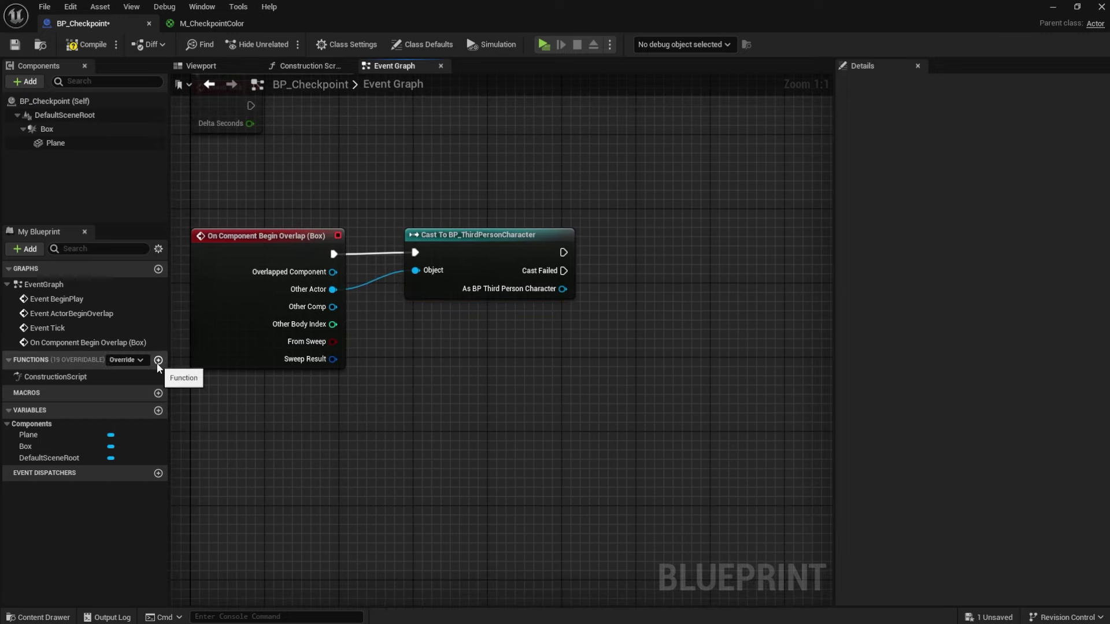
# - Add a function named Save Checkpoint to the Blueprint
pyautogui.click(157, 362)
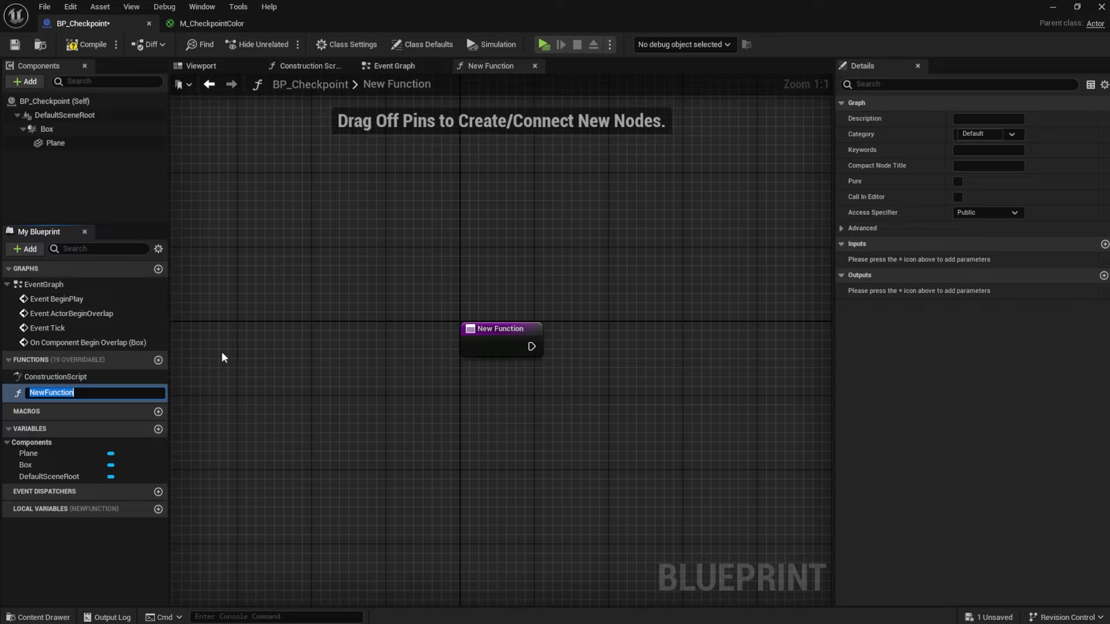
pyautogui.write('Save Checkpoint')
pyautogui.press('Return')
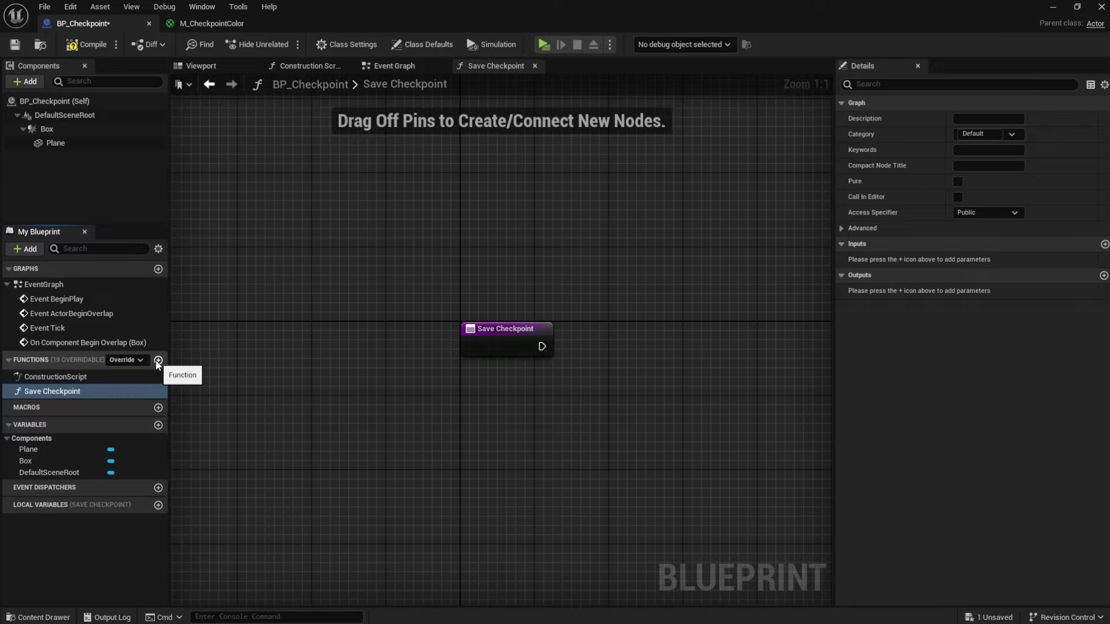
# - Add another function named Load Checkpoint to the Blueprint
pyautogui.click(158, 362)
pyautogui.press('BackSpace')
pyautogui.write('Load')
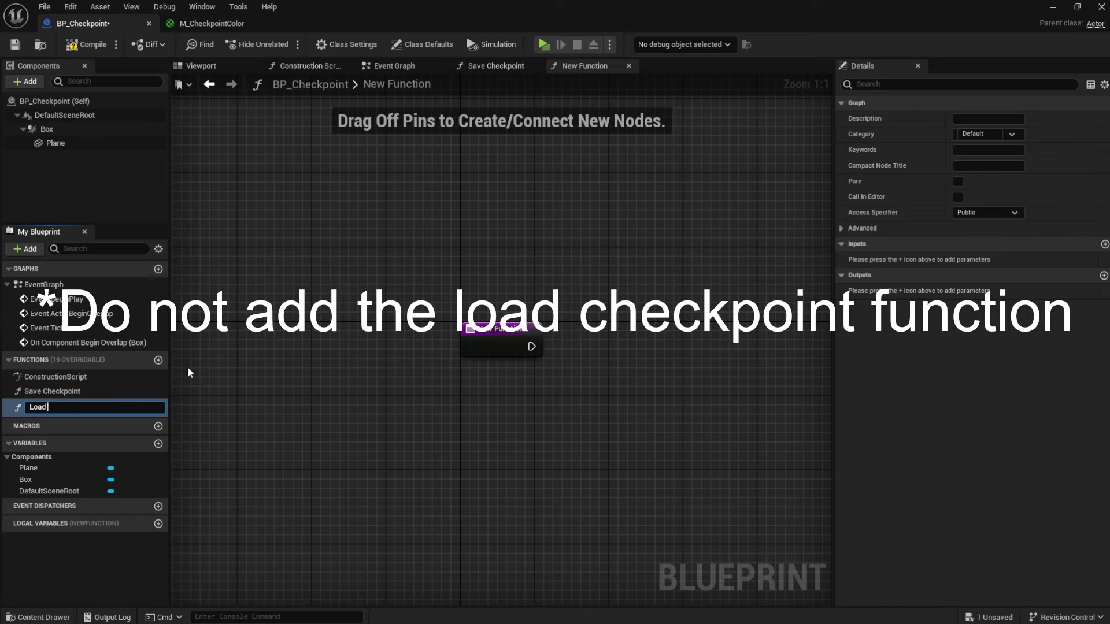
pyautogui.write(' Checkpoint')
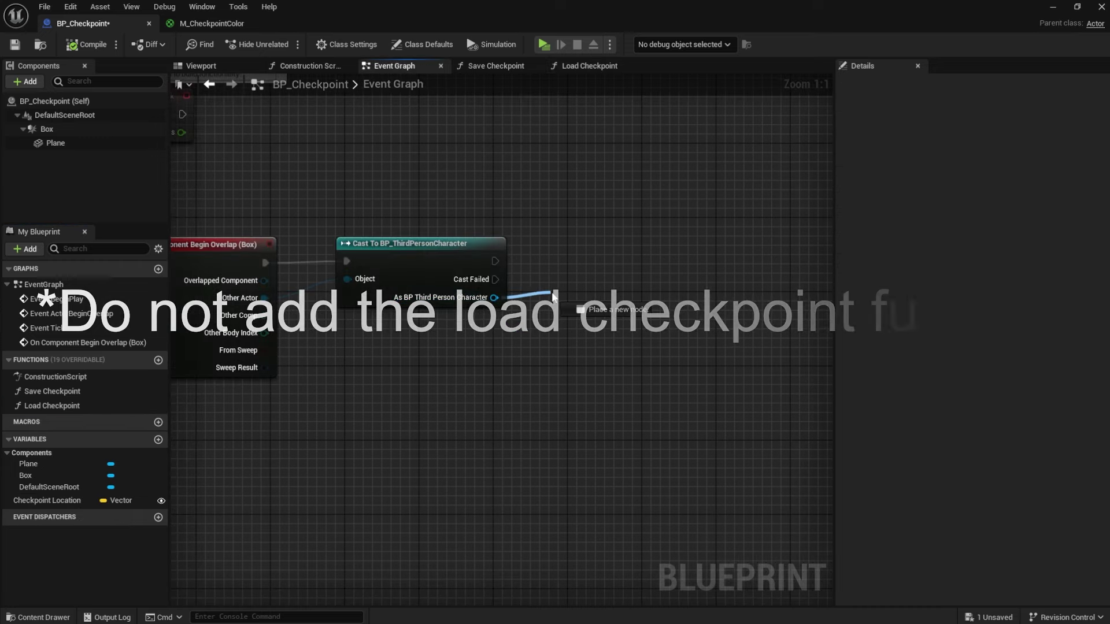
pyautogui.moveTo(495, 297); pyautogui.dragTo(557, 293)
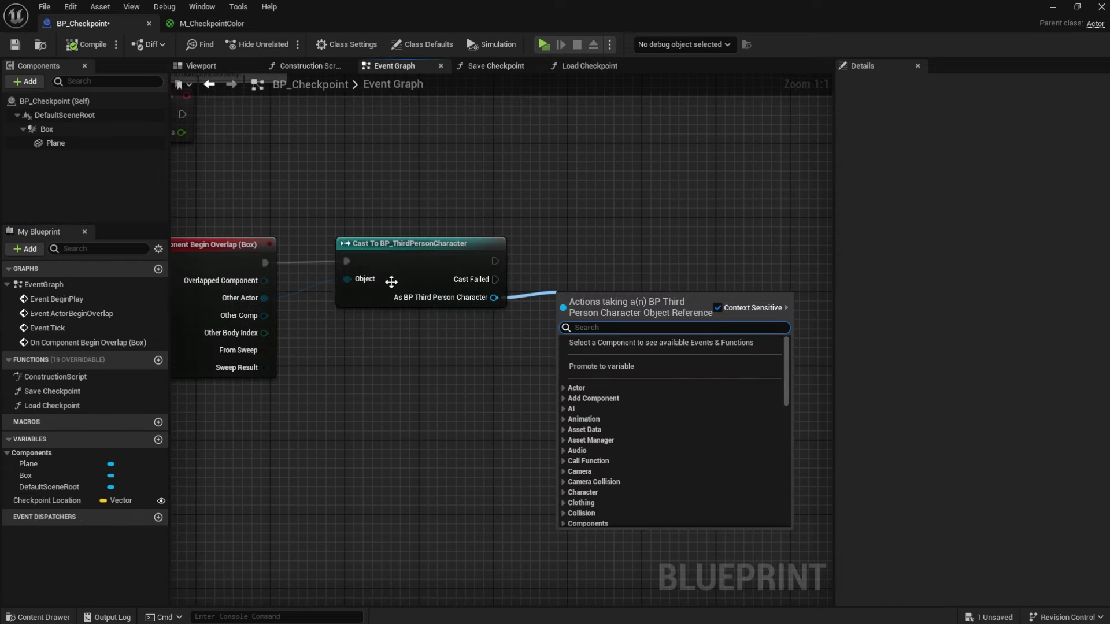
pyautogui.moveTo(334, 216)
pyautogui.mouseDown(button='right')
pyautogui.moveTo(349, 218)
pyautogui.moveTo(317, 226)
pyautogui.mouseUp(button='right')
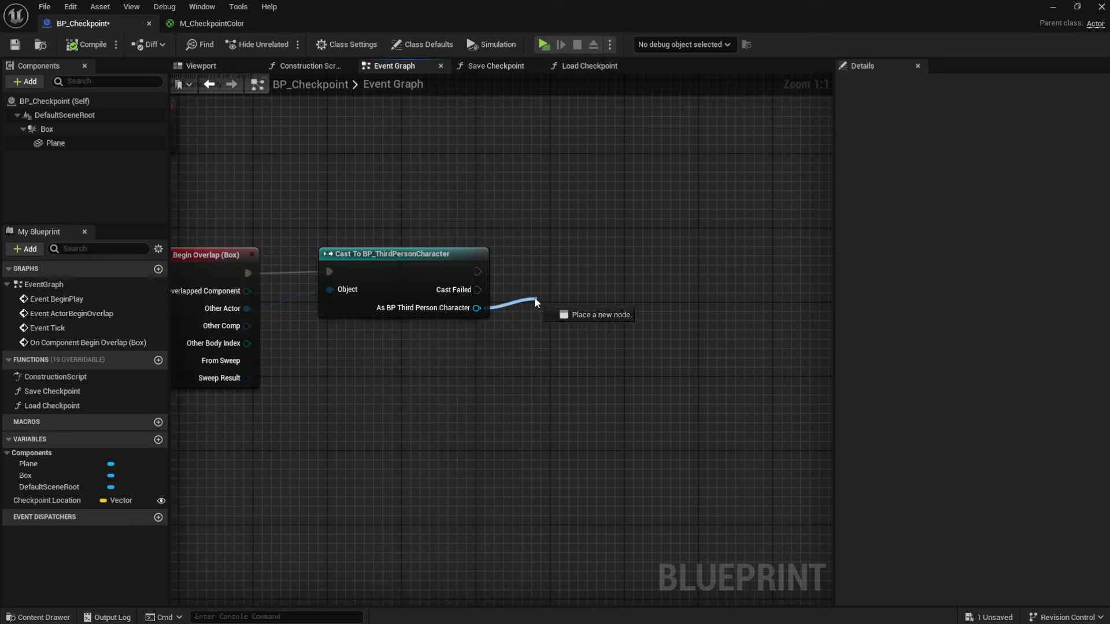
pyautogui.moveTo(535, 299); pyautogui.dragTo(536, 297)
pyautogui.write('save')
pyautogui.press('Escape')
pyautogui.press('Escape')
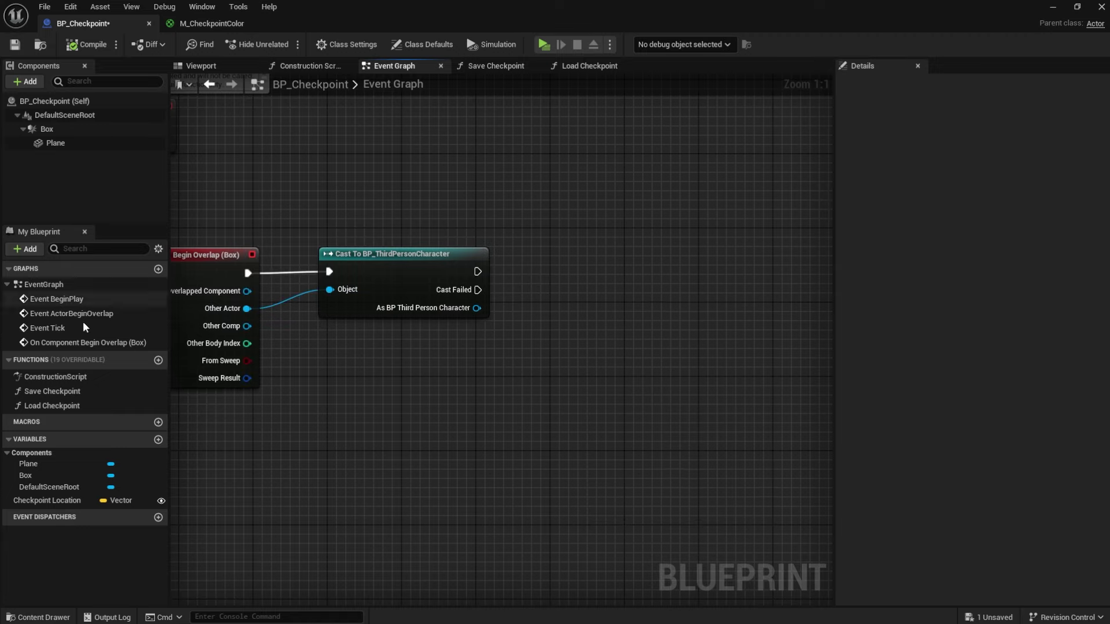
# - Place a Save Checkpoint call in the Event Graph, connected to the successful output of the character cast
pyautogui.moveTo(52, 391); pyautogui.dragTo(476, 272)
pyautogui.moveTo(546, 278); pyautogui.dragTo(592, 259)
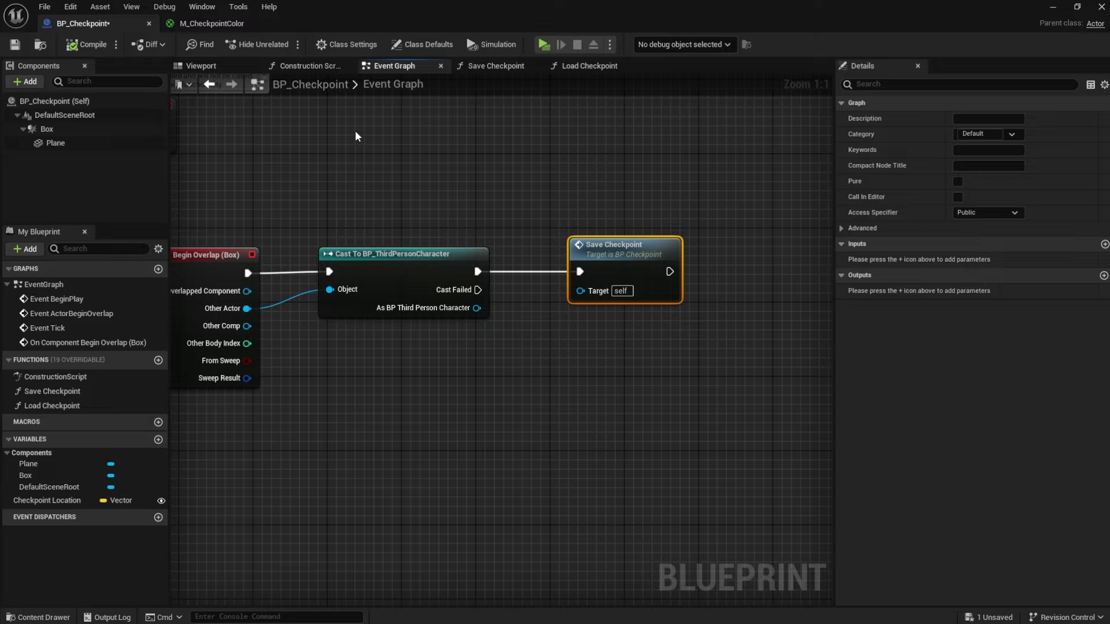
pyautogui.click(546, 218)
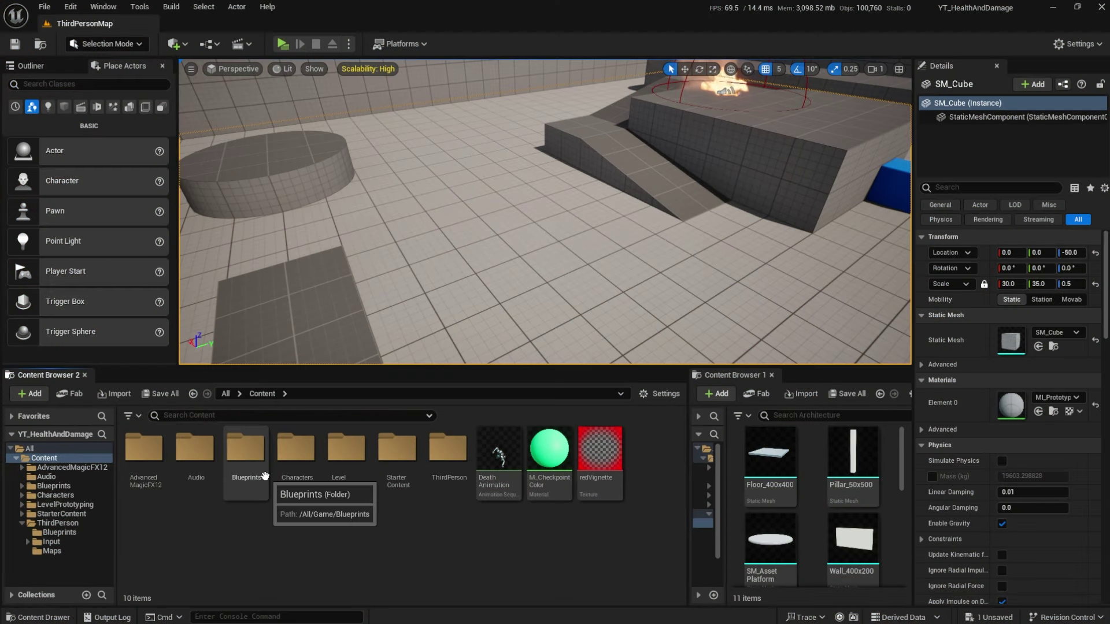
# - Create a folder named SaveGame inside the Content Blueprints folder and open it
pyautogui.doubleClick(264, 480)
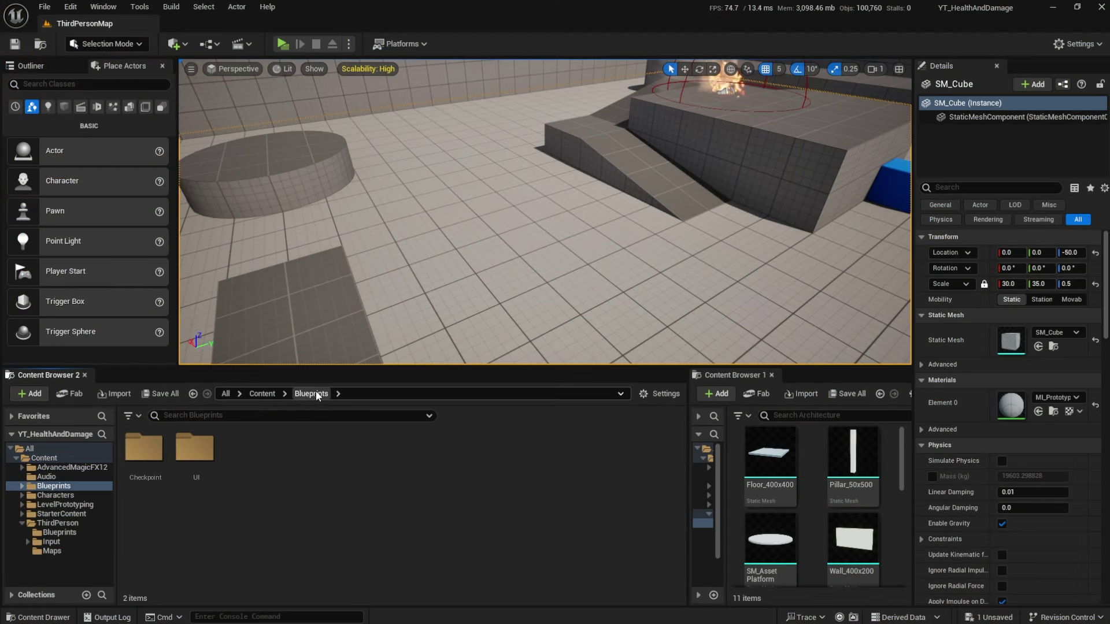
pyautogui.rightClick(330, 460)
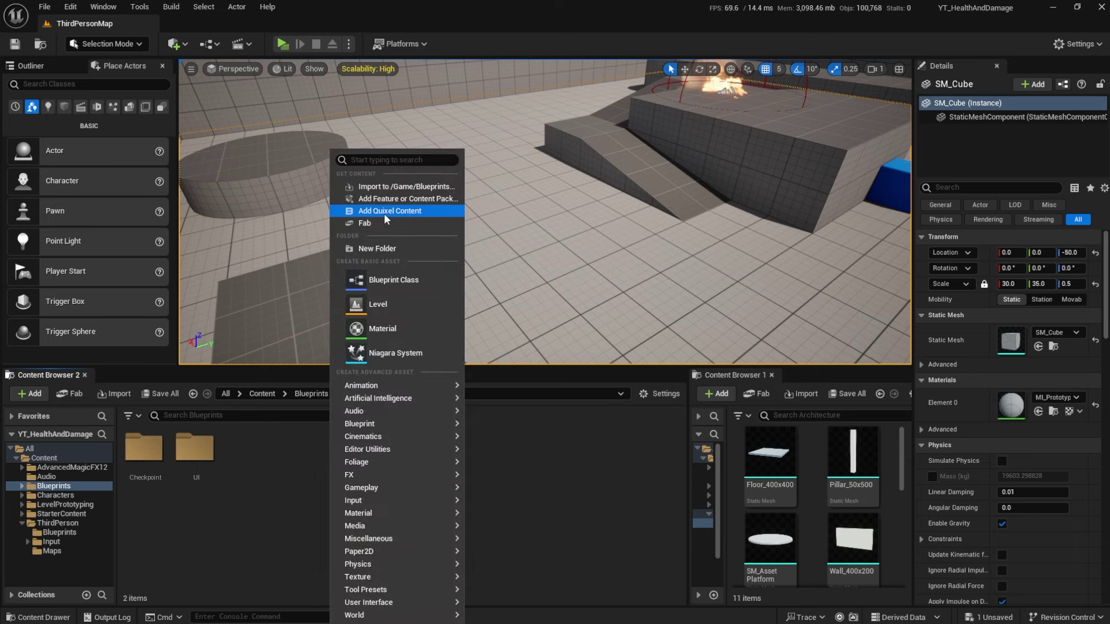
pyautogui.click(388, 250)
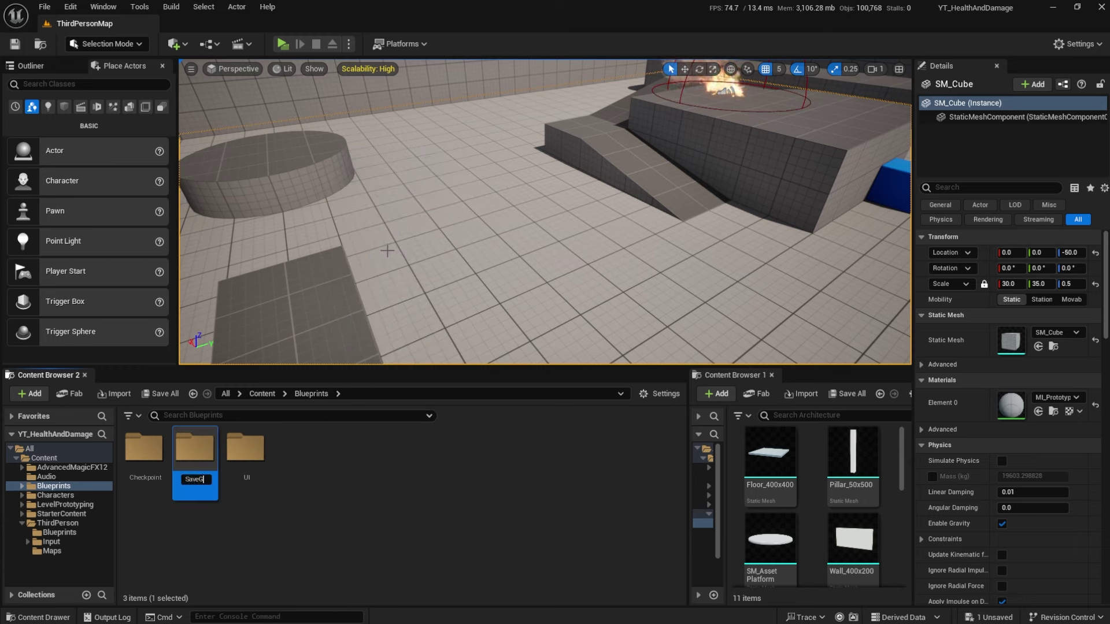
pyautogui.press('Return')
pyautogui.press('Return')
# - Create a Blueprint class with SaveGame as its parent in the SaveGame folder, name it BP_SaveGame and open it
pyautogui.rightClick(416, 552)
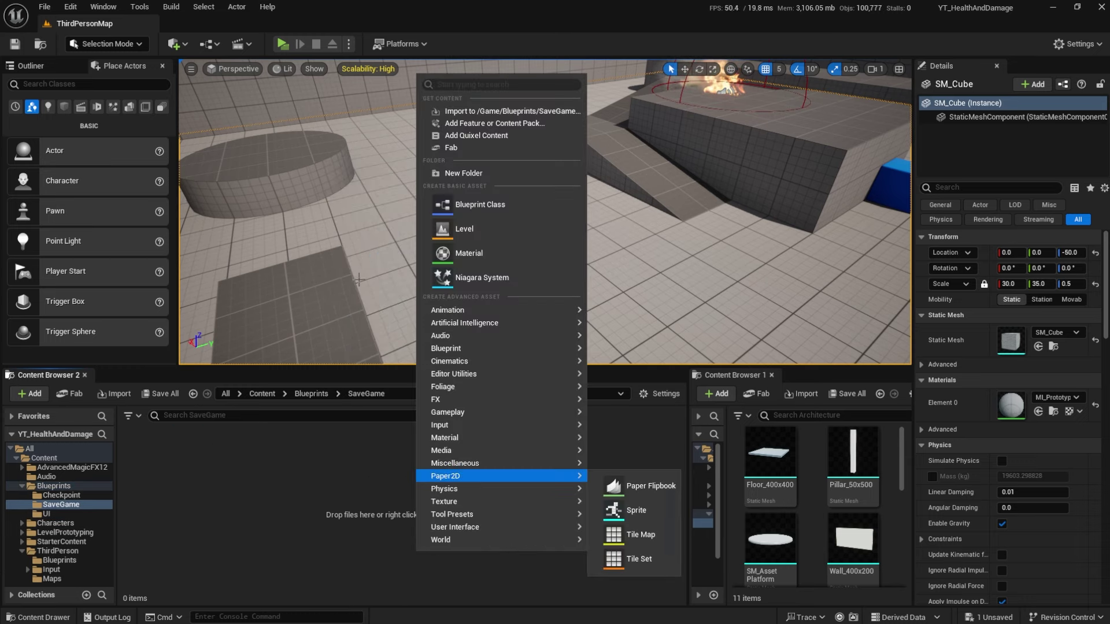
pyautogui.click(468, 204)
pyautogui.click(417, 391)
pyautogui.write('save')
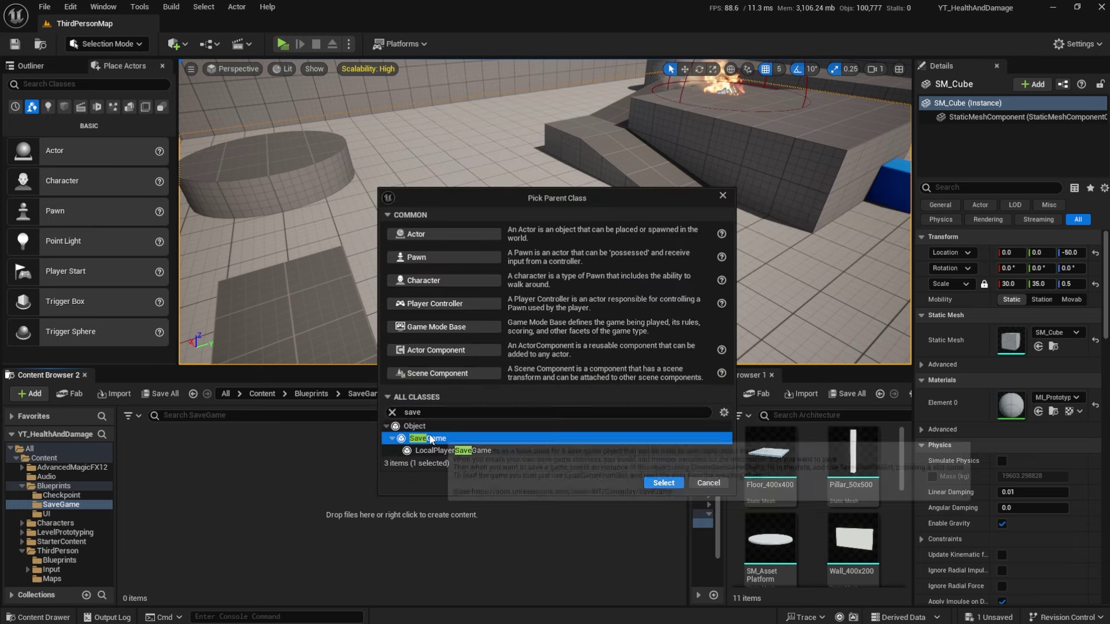
pyautogui.click(665, 483)
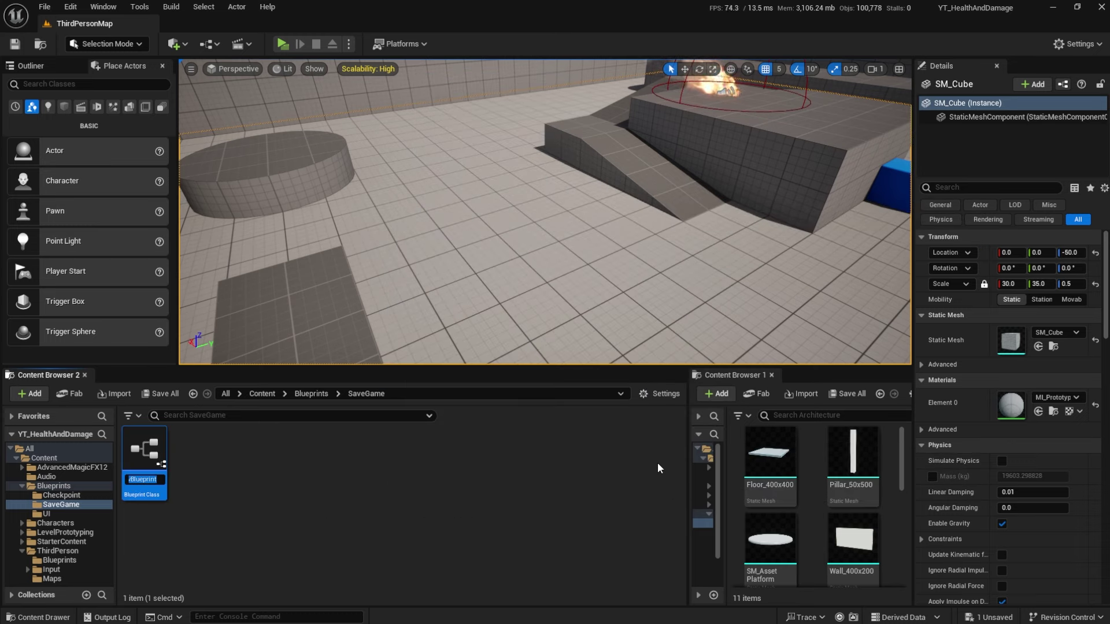
pyautogui.write('BP_SaveGame')
pyautogui.press('Return')
pyautogui.press('Return')
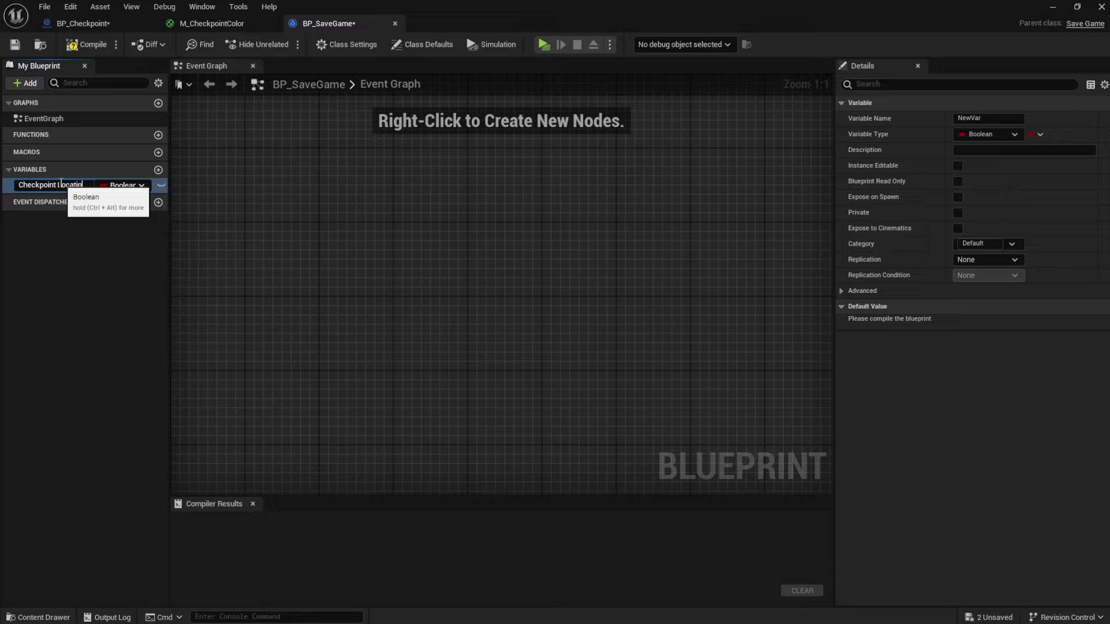
# - Add an instance-editable Vector variable named Last Checkpoint Location to BP_SaveGame and compile the Blueprint
pyautogui.press('Return')
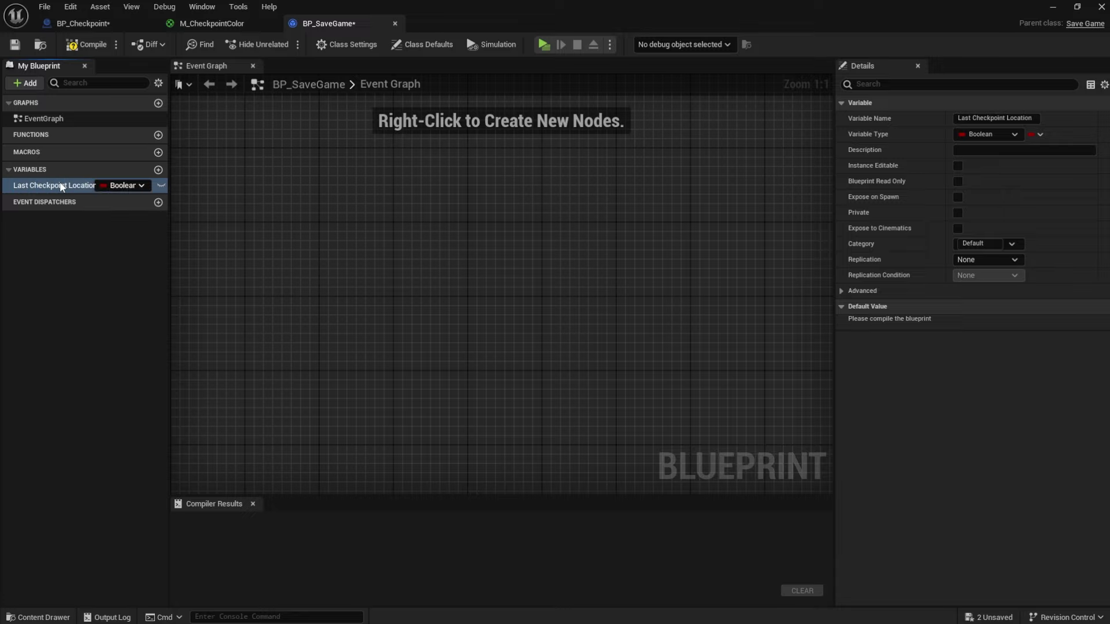
pyautogui.click(106, 186)
pyautogui.click(156, 312)
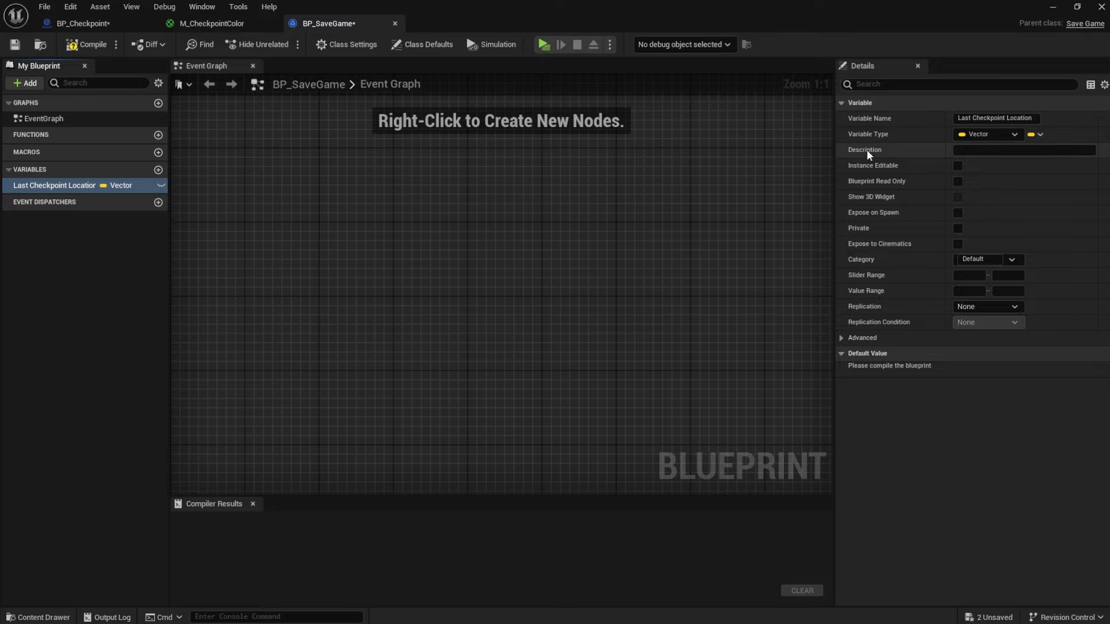
pyautogui.click(958, 166)
pyautogui.click(98, 44)
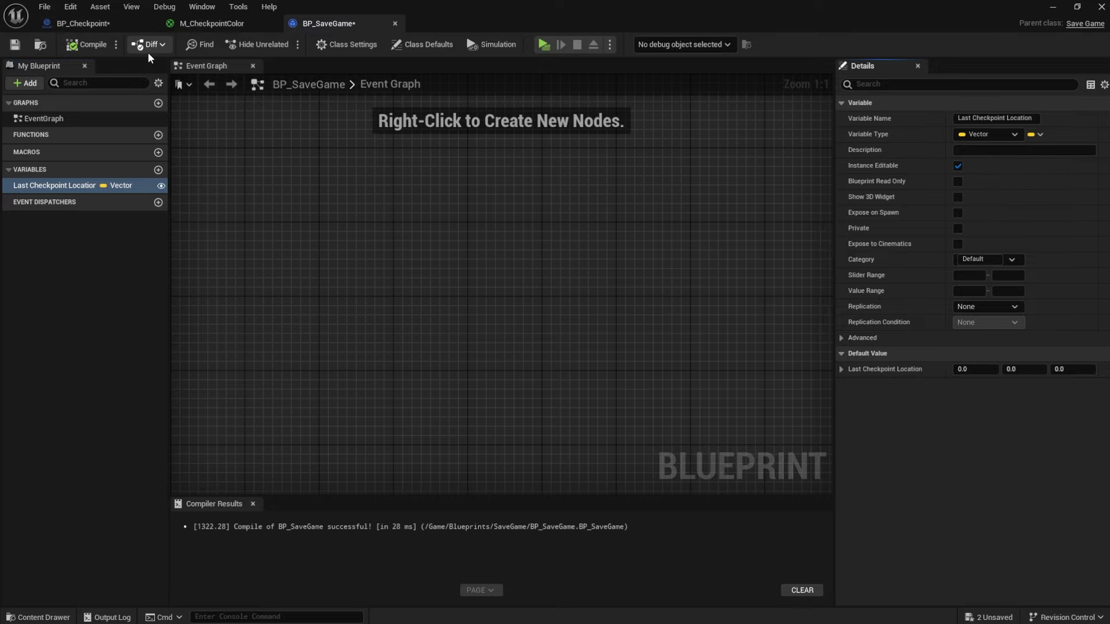
# - In BP_Checkpoint's Save Checkpoint function, add a connected Create Save Game Object node with BP_SaveGame as its class
pyautogui.click(114, 23)
pyautogui.moveTo(594, 320); pyautogui.dragTo(549, 290, button='right')
pyautogui.moveTo(402, 241); pyautogui.dragTo(491, 246)
pyautogui.write('create ')
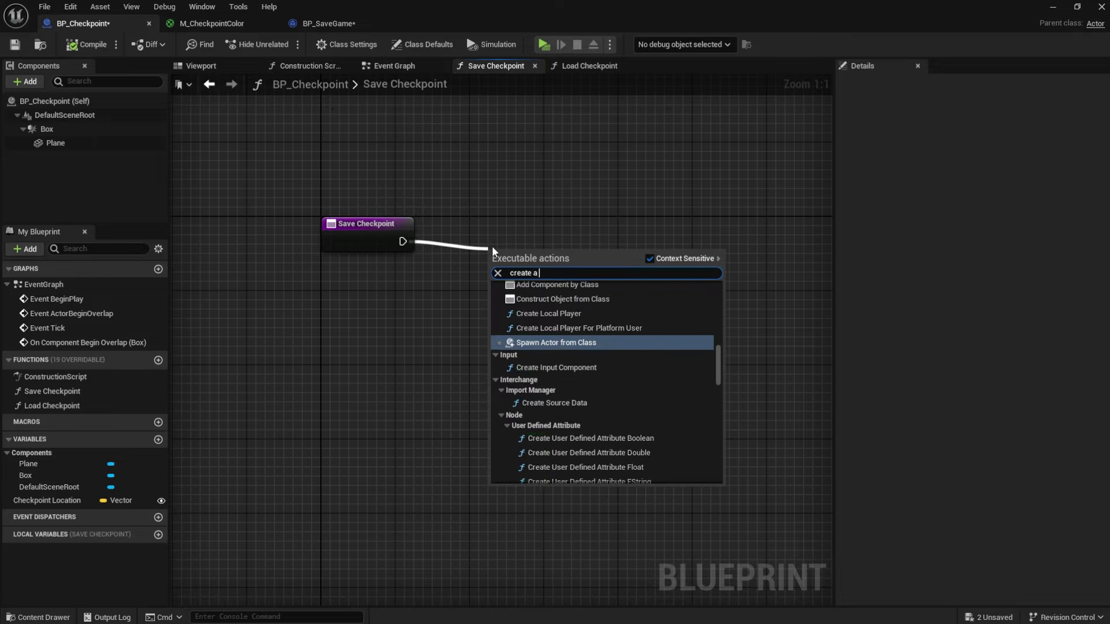
pyautogui.write('save')
pyautogui.press('Return')
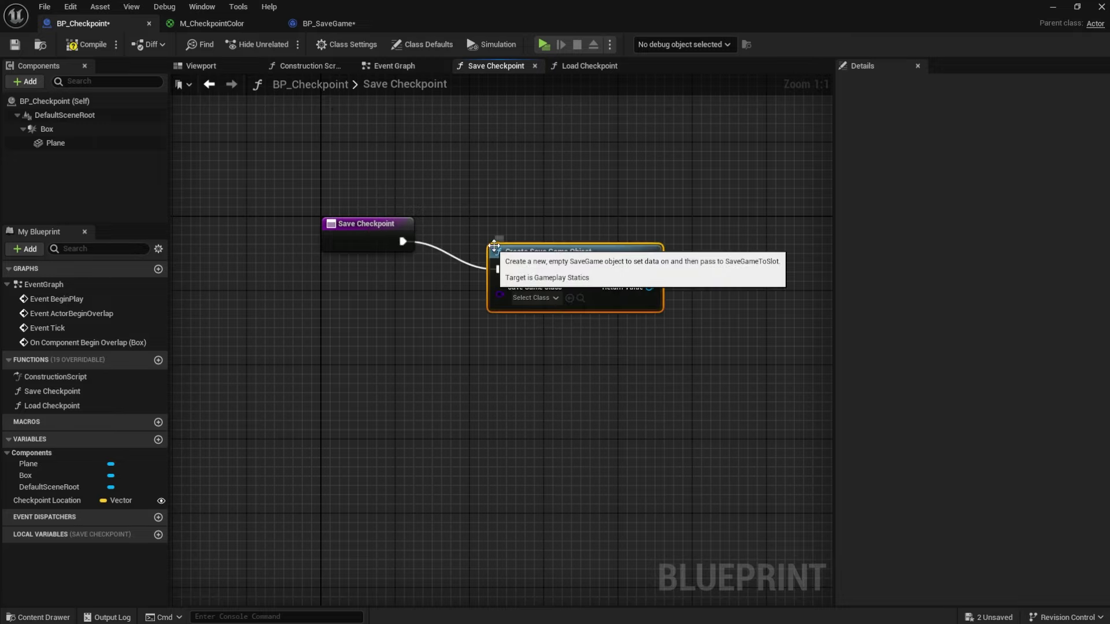
pyautogui.click(537, 272)
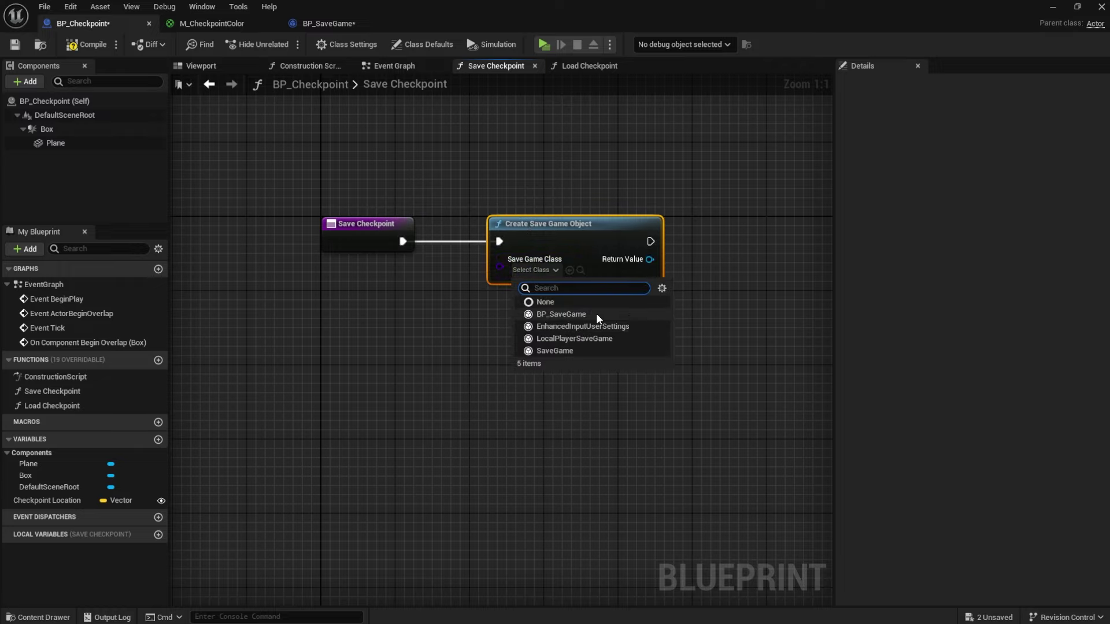
pyautogui.click(575, 315)
# - Add a Set Last Checkpoint Location node targeting the created save object, and connect its execution after Create Save Game Object
pyautogui.moveTo(456, 248); pyautogui.dragTo(204, 282, button='right')
pyautogui.moveTo(399, 300); pyautogui.dragTo(492, 295)
pyautogui.write('see')
pyautogui.press('BackSpace')
pyautogui.write('t last')
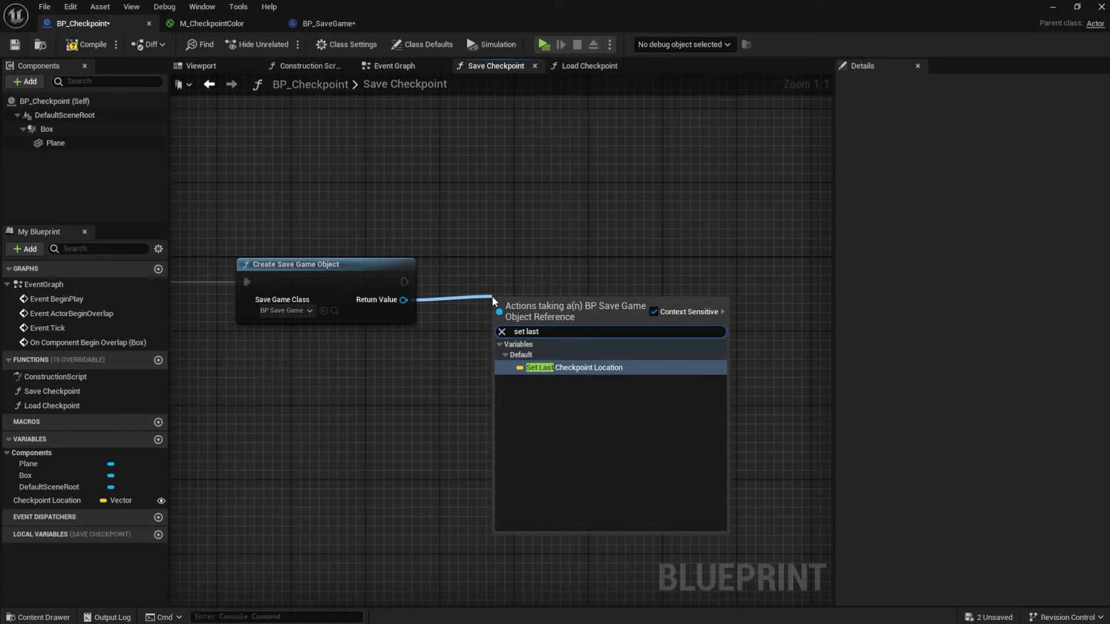
pyautogui.press('Return')
pyautogui.moveTo(523, 299); pyautogui.dragTo(479, 274)
pyautogui.moveTo(479, 282); pyautogui.dragTo(430, 283)
pyautogui.moveTo(429, 281); pyautogui.dragTo(405, 282)
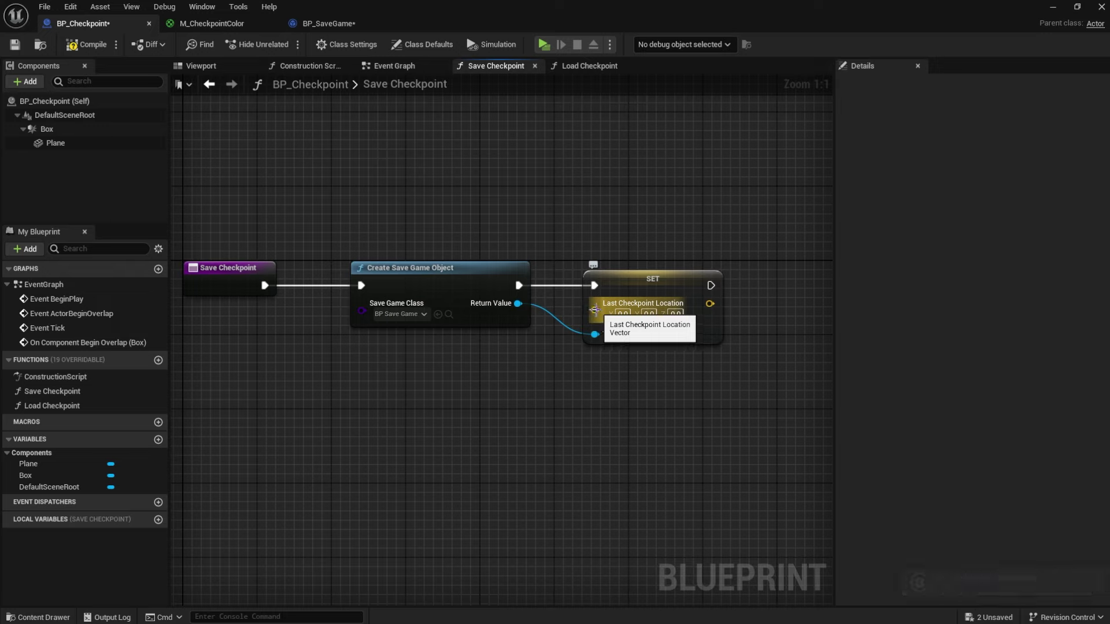
# - Feed the Last Checkpoint Location value from a new Save Checkpoint function input and rename that input Player Location
pyautogui.moveTo(594, 310); pyautogui.dragTo(400, 343)
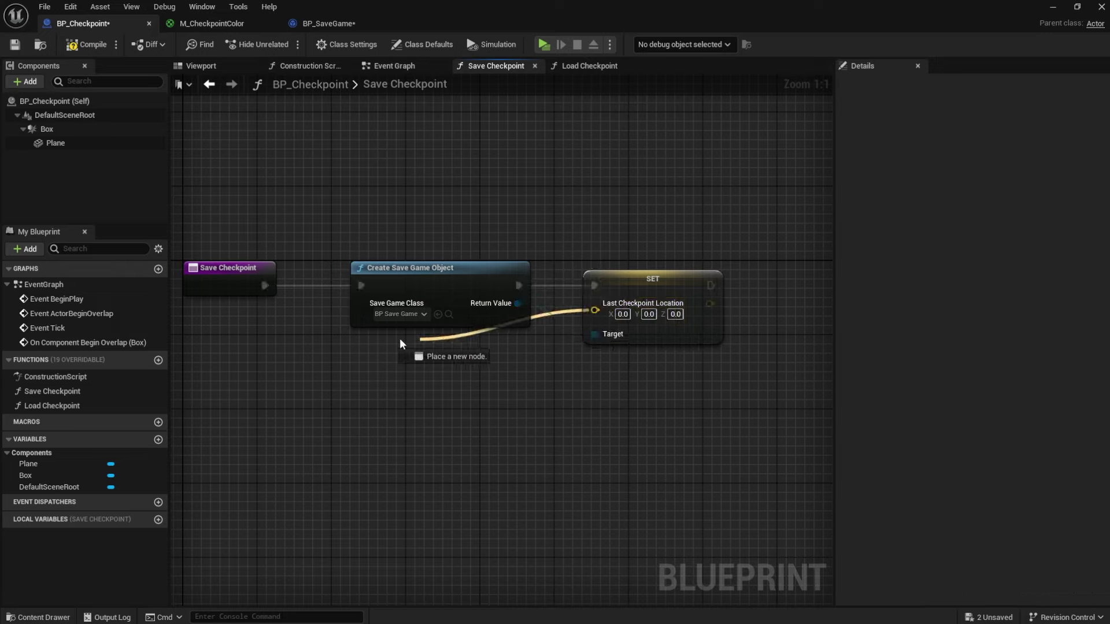
pyautogui.moveTo(236, 278); pyautogui.dragTo(234, 278)
pyautogui.click(231, 282)
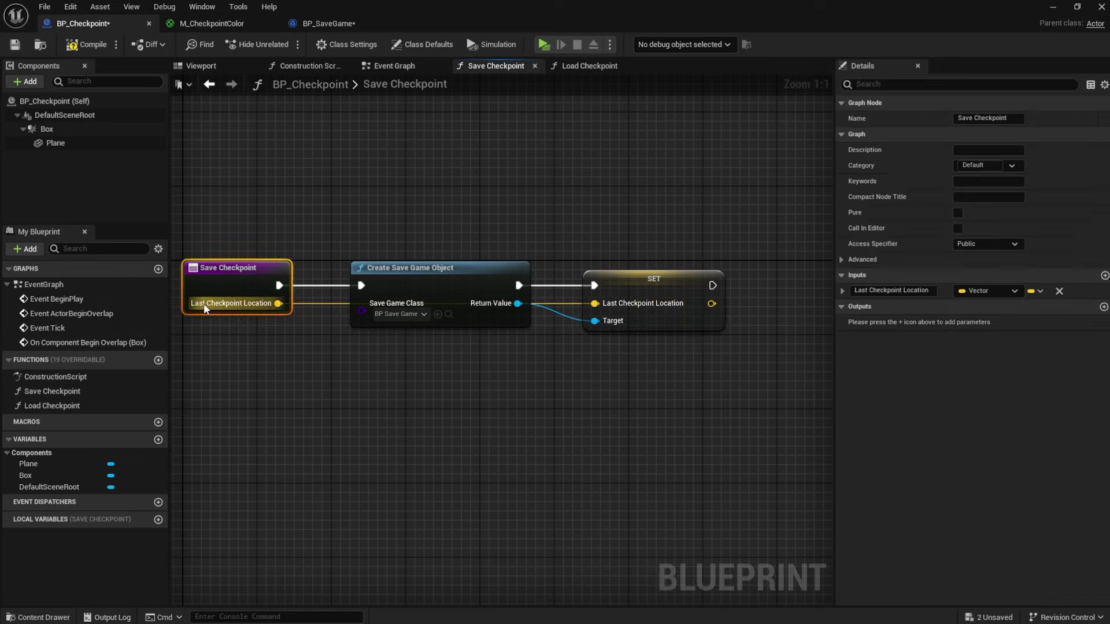
pyautogui.click(885, 291)
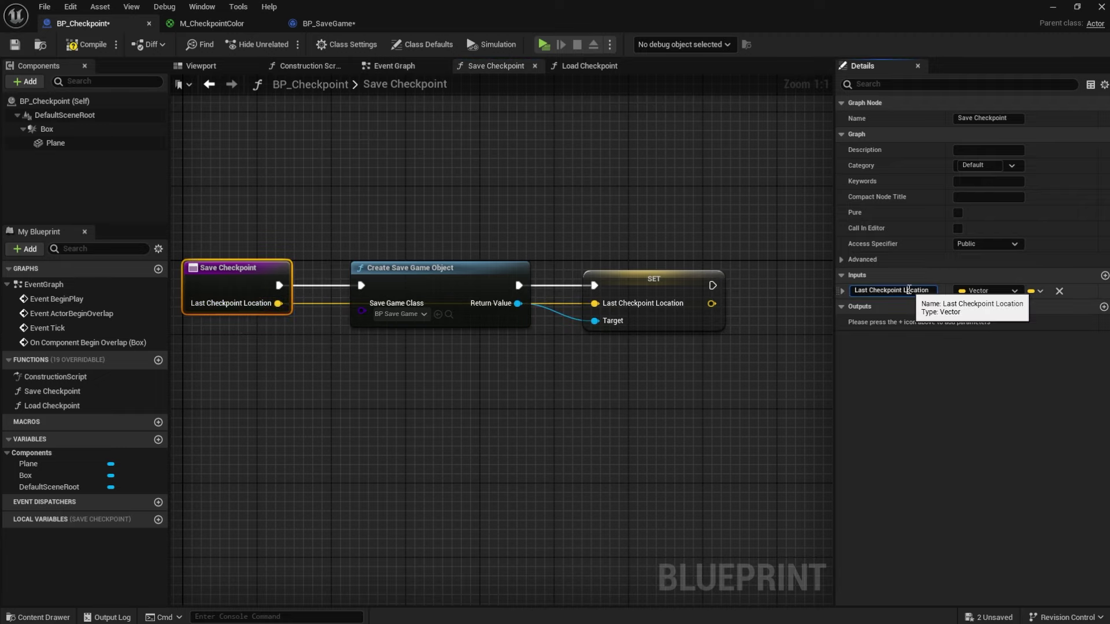
pyautogui.hotkey('ctrl', 'a')
pyautogui.write('Player ')
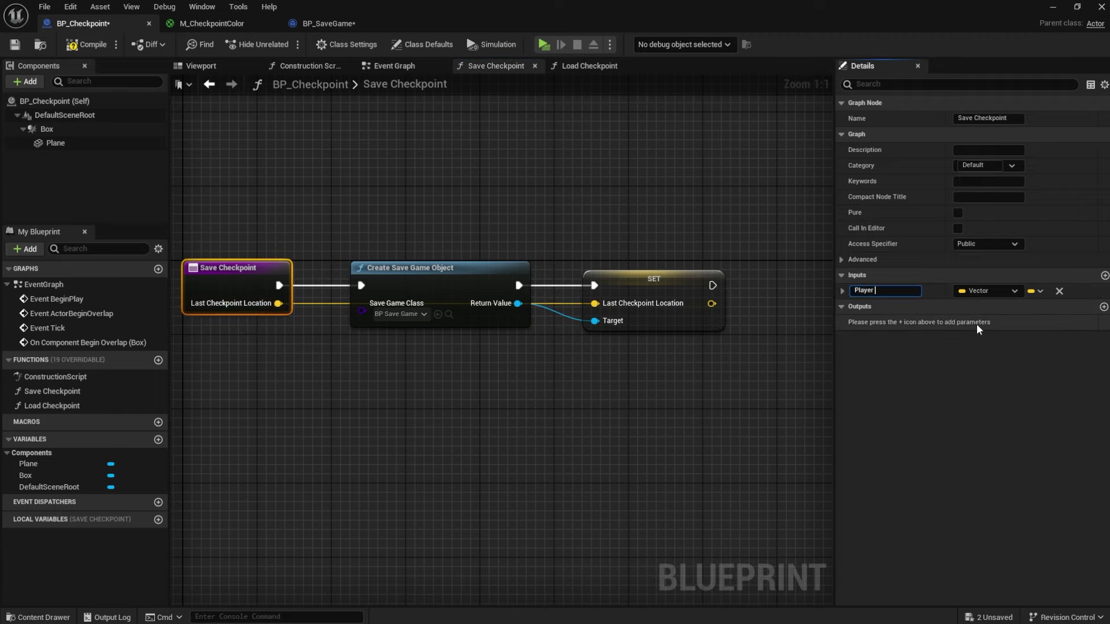
pyautogui.write('Location')
pyautogui.press('Return')
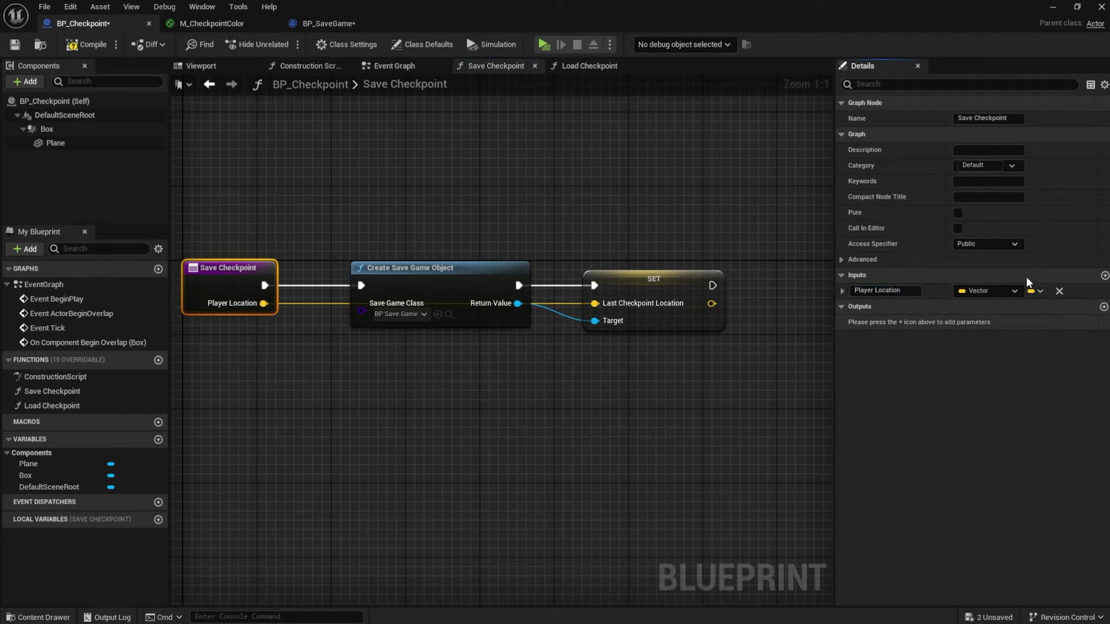
pyautogui.click(689, 334)
# - Add a Save Game to Slot node for the save object after the SET node, with the slot name checkpoint
pyautogui.moveTo(514, 317); pyautogui.dragTo(381, 332, button='right')
pyautogui.moveTo(386, 319); pyautogui.dragTo(581, 301)
pyautogui.write('save')
pyautogui.press('Return')
pyautogui.moveTo(679, 297); pyautogui.dragTo(689, 288)
pyautogui.scroll(4, 741, 337)
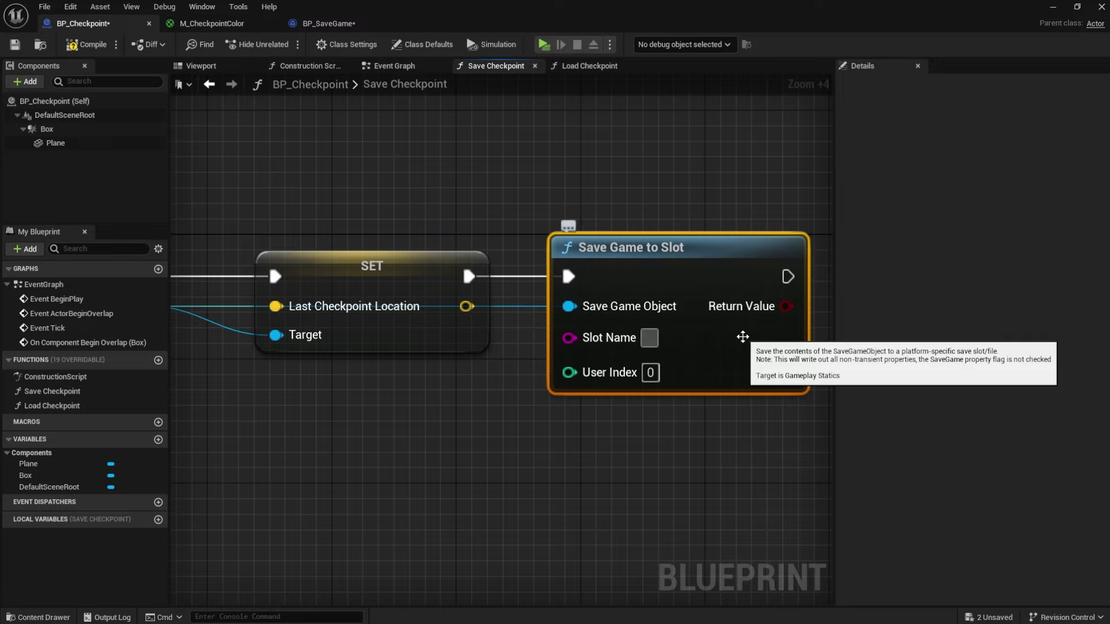
pyautogui.write('checkpoint')
pyautogui.press('Return')
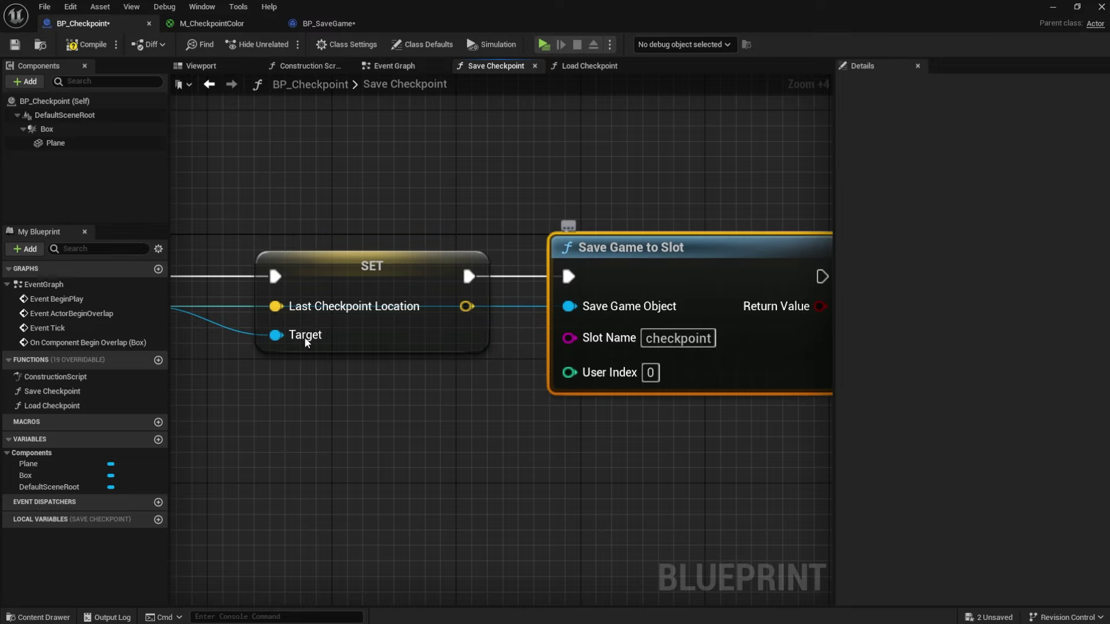
# - Add a Branch after Save Game to Slot, using that node's Return Value as the condition
pyautogui.scroll(-8, 565, 373)
pyautogui.scroll(4, 612, 370)
pyautogui.moveTo(613, 370); pyautogui.dragTo(308, 366, button='right')
pyautogui.click(420, 327)
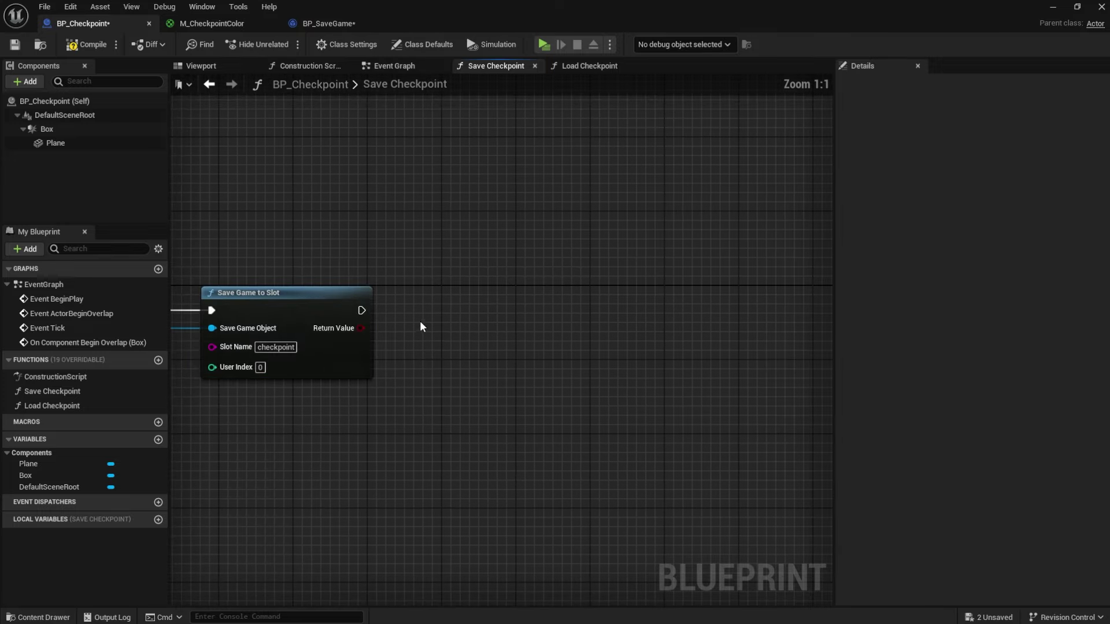
pyautogui.click(400, 296)
pyautogui.moveTo(416, 311); pyautogui.dragTo(369, 313)
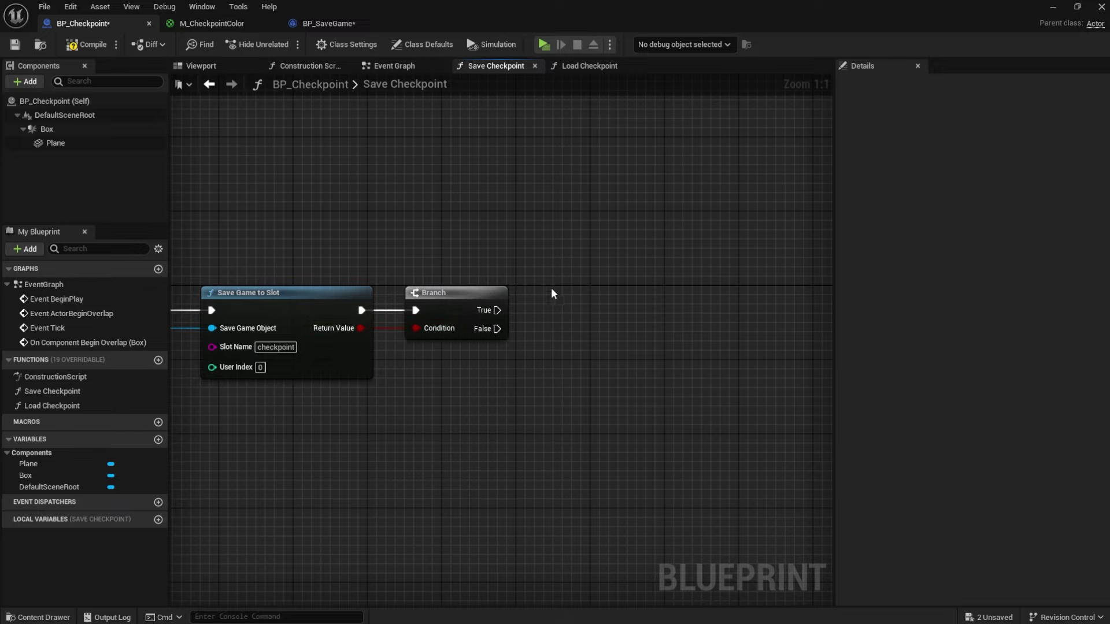
# - Add a Spawn Emitter at Location node to the Branch's True output and align it with the Branch
pyautogui.moveTo(349, 345); pyautogui.dragTo(364, 371, button='right')
pyautogui.moveTo(426, 279); pyautogui.dragTo(487, 275)
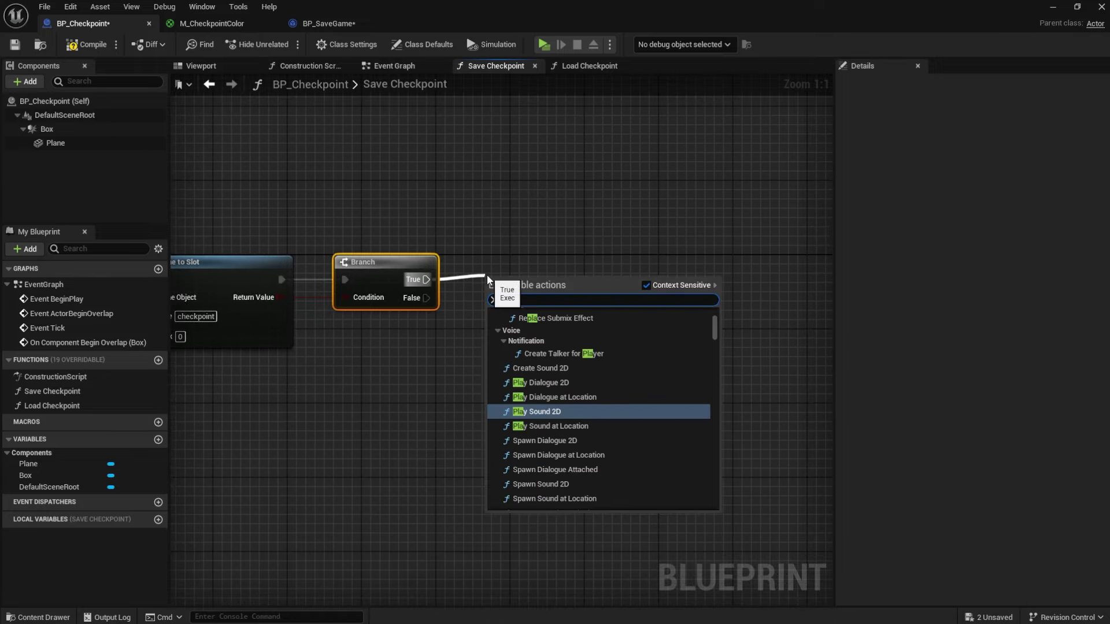
pyautogui.write('spawn emitter')
pyautogui.press('Return')
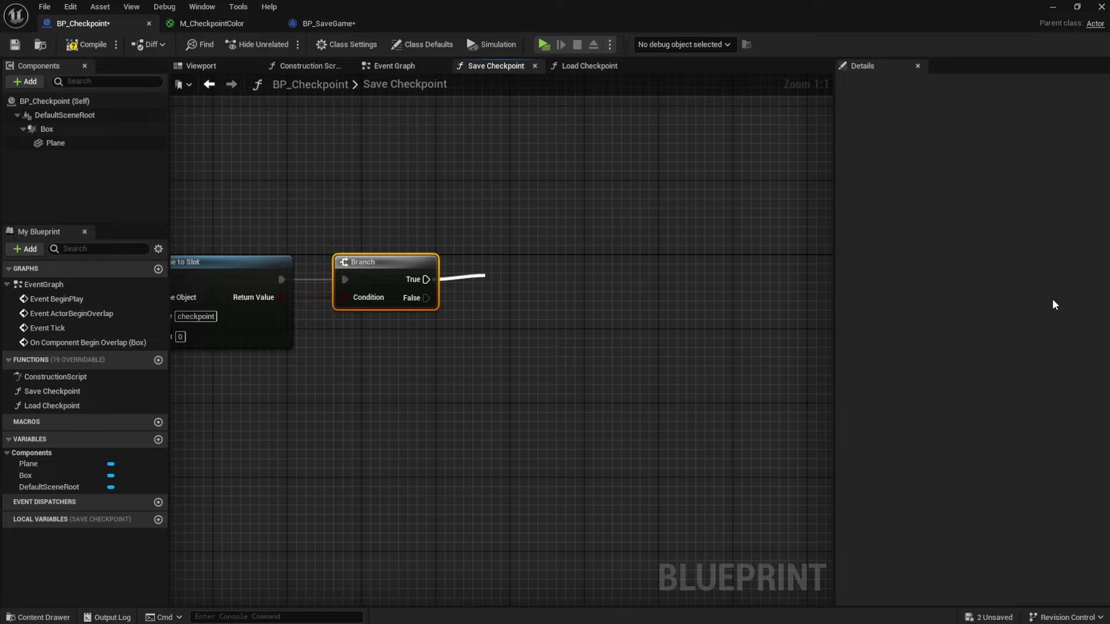
pyautogui.moveTo(627, 275); pyautogui.dragTo(699, 258)
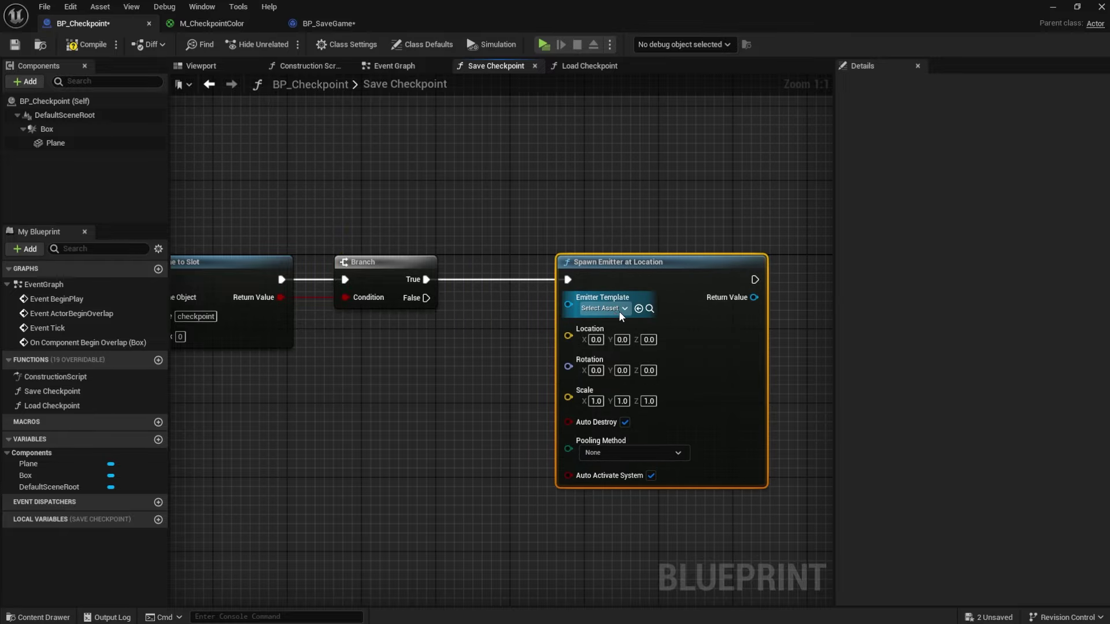
# - Return to the level editor and open the particles folder inside Content's AdvancedMagicFX12 folder to browse its effects
pyautogui.moveTo(752, 14); pyautogui.dragTo(730, 19)
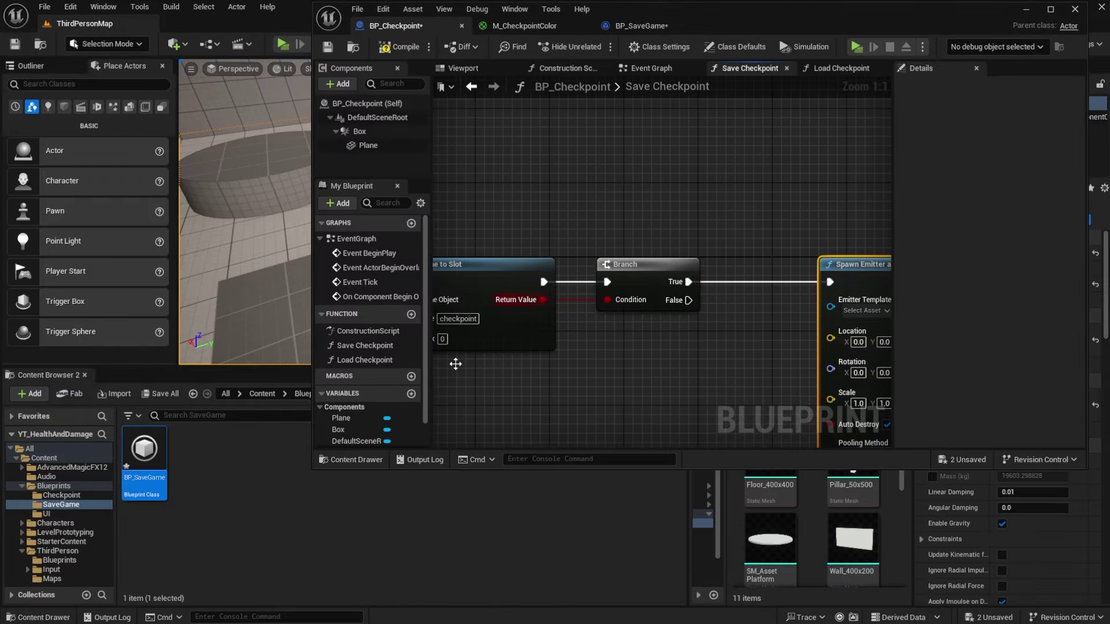
pyautogui.click(1053, 10)
pyautogui.click(1049, 10)
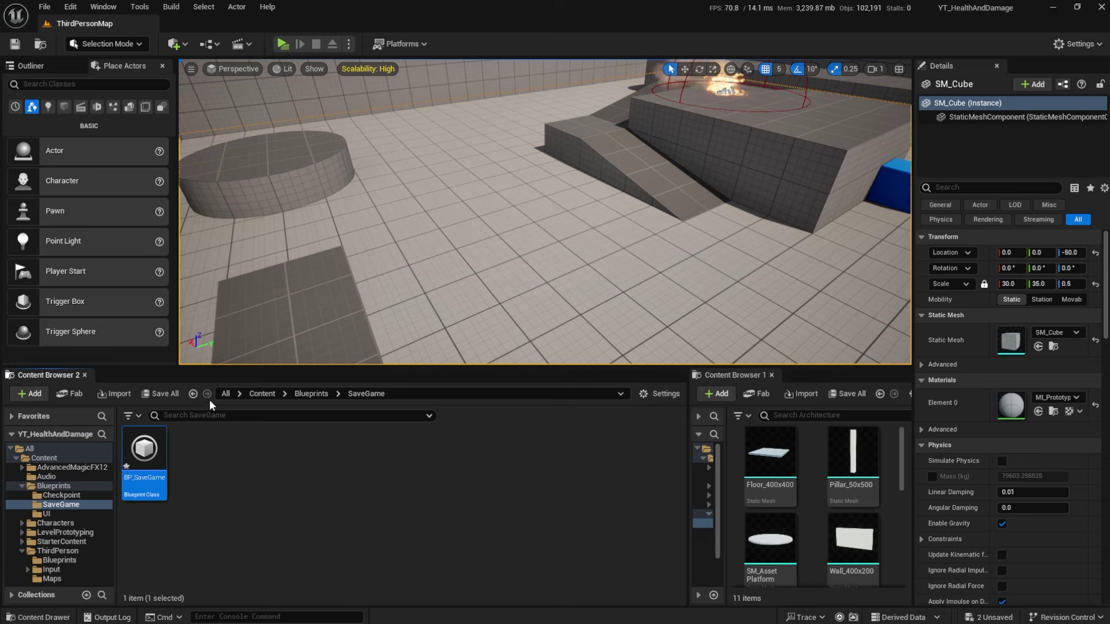
pyautogui.click(262, 393)
pyautogui.doubleClick(144, 448)
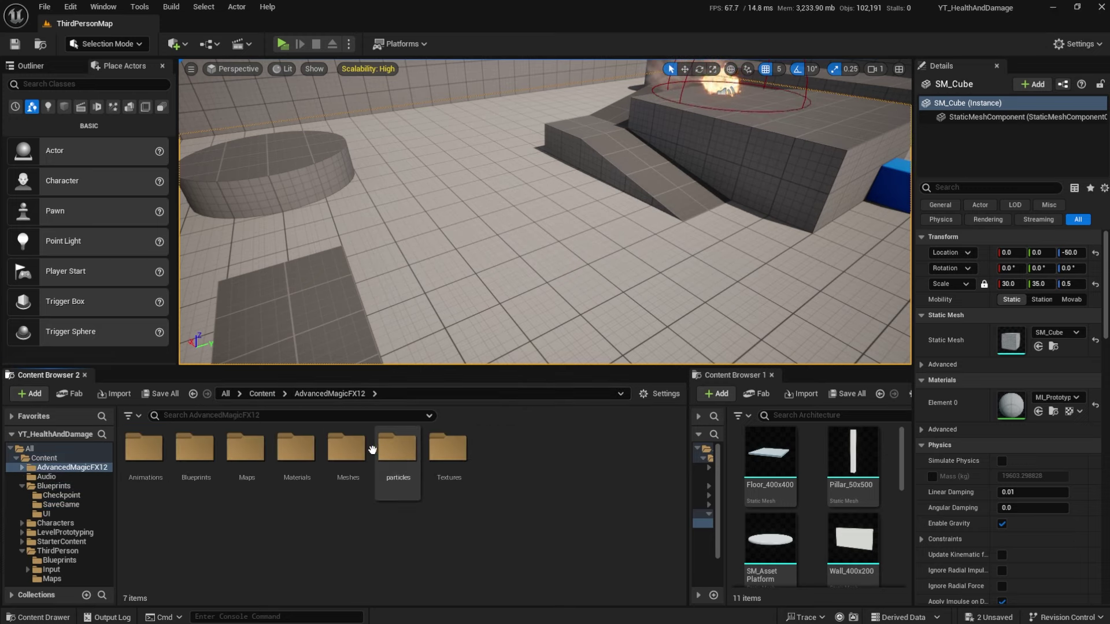
pyautogui.doubleClick(398, 450)
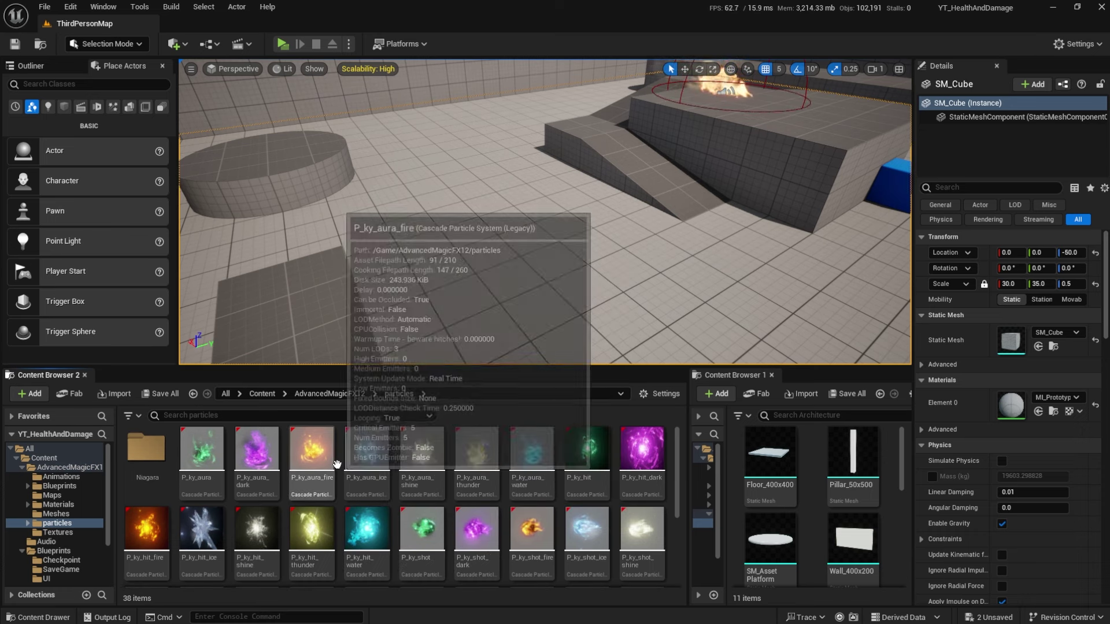
pyautogui.scroll(-3, 515, 460)
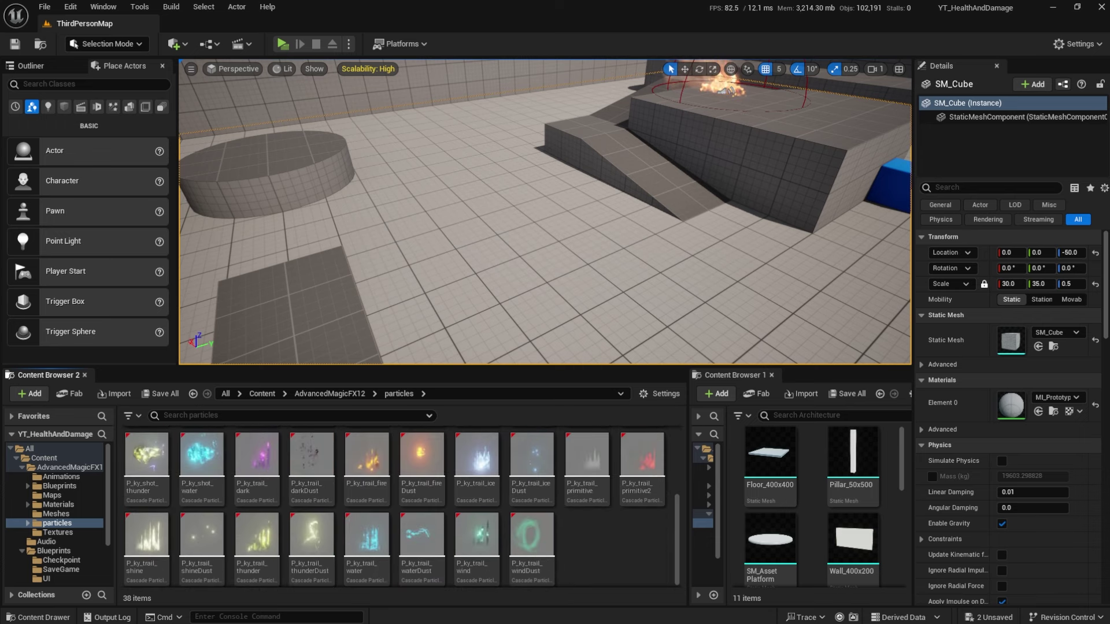
pyautogui.scroll(3, 254, 463)
# - Assign the P_ky_aura particle system as the Emitter Template of the Spawn Emitter at Location node
pyautogui.click(208, 441)
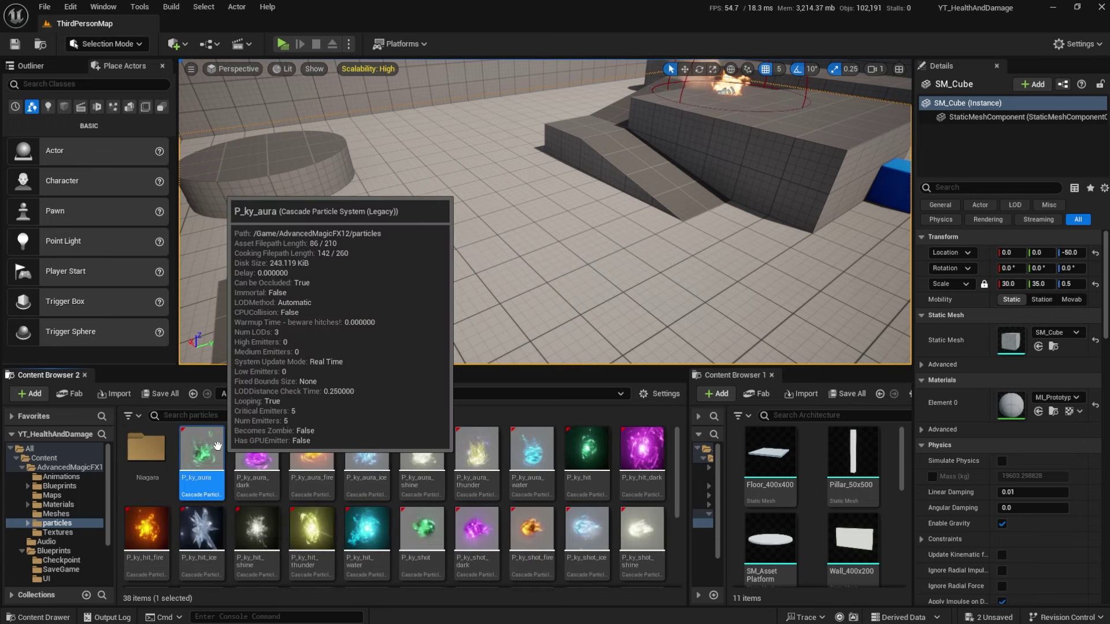
pyautogui.hotkey('alt', 'Tab')
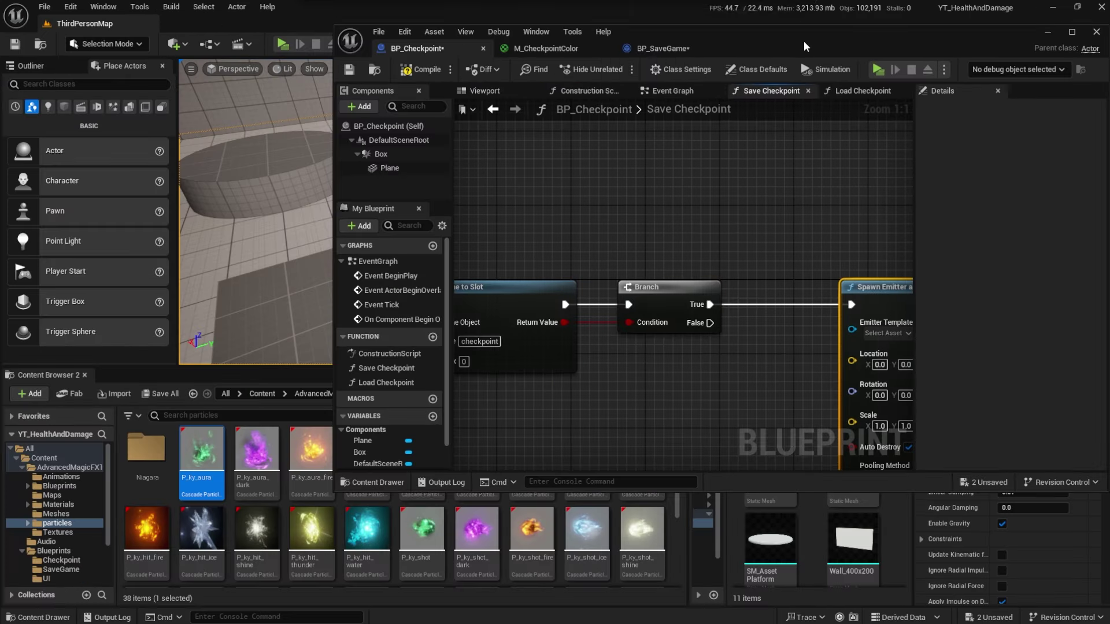
pyautogui.moveTo(803, 40); pyautogui.dragTo(734, 36)
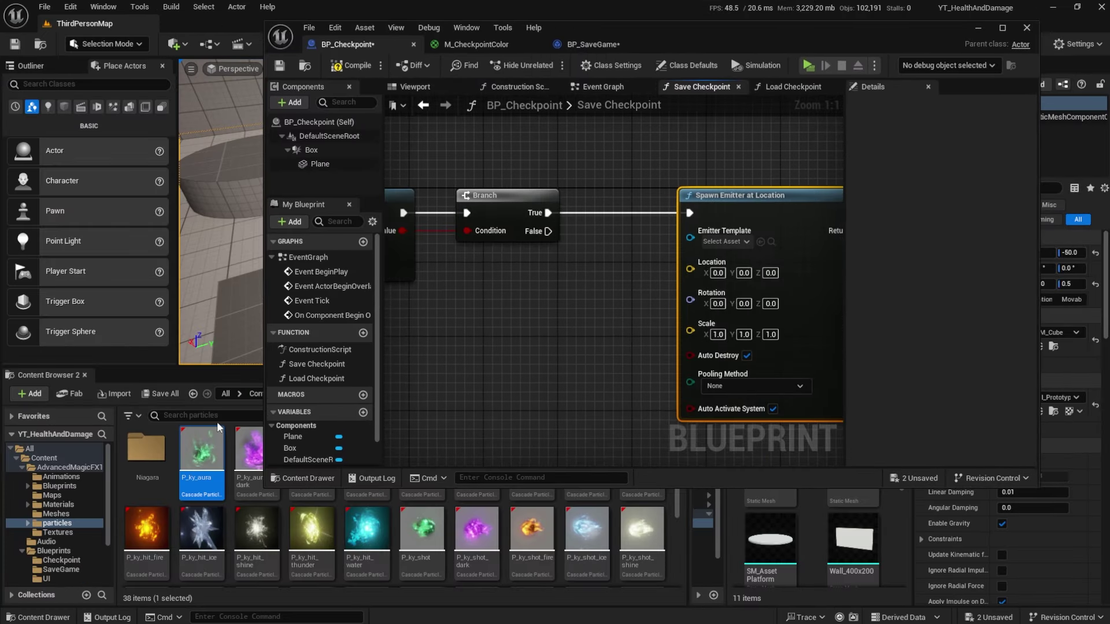
pyautogui.moveTo(778, 253); pyautogui.dragTo(750, 218)
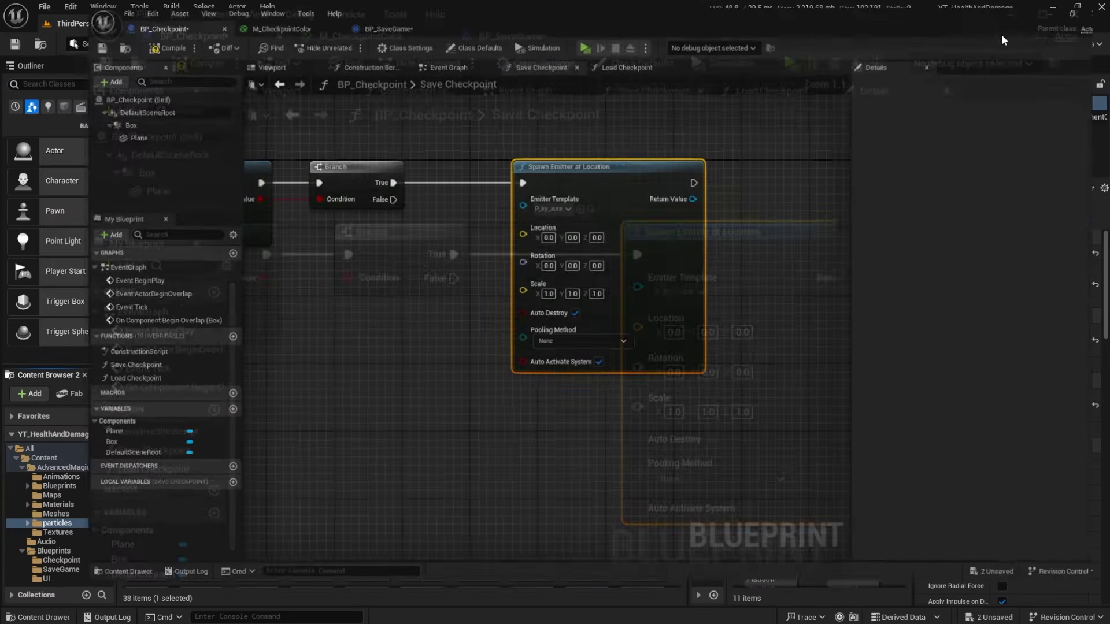
pyautogui.click(1002, 27)
# - Supply the Spawn Emitter node's Location from a Get Actor Location node targeting self
pyautogui.moveTo(650, 284); pyautogui.dragTo(518, 315)
pyautogui.write('get actor loca')
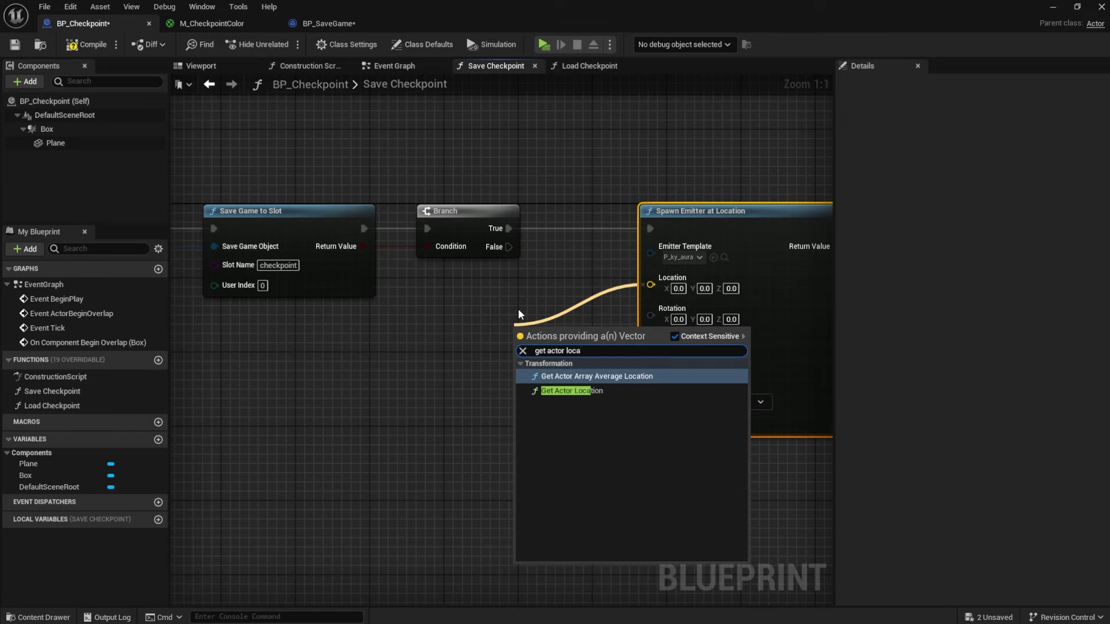
pyautogui.press('Down')
pyautogui.press('Return')
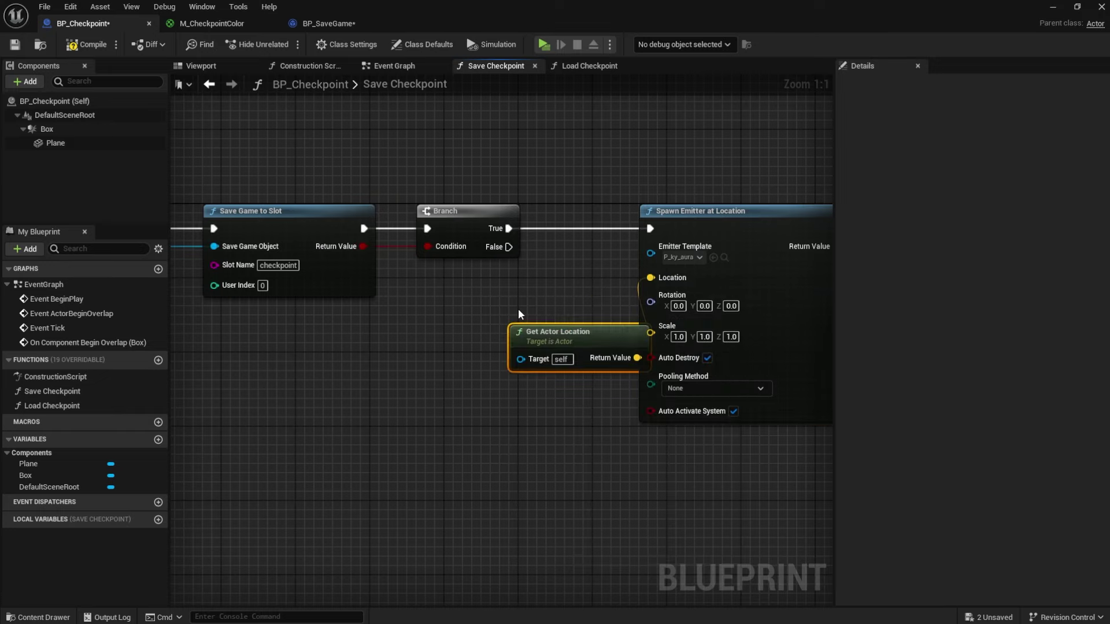
# - Set the Spawn Emitter at Location node's Scale to 0.5 on the X, Y and Z axes
pyautogui.write('.5')
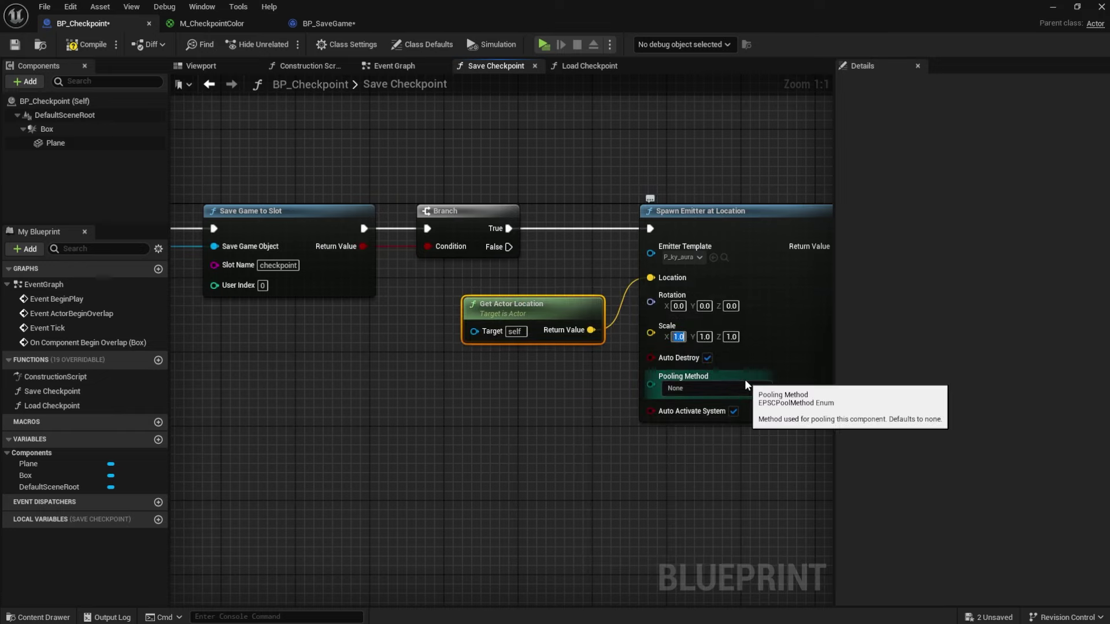
pyautogui.press('Tab')
pyautogui.write('.5')
pyautogui.press('Tab')
pyautogui.write('.5')
pyautogui.click(619, 370)
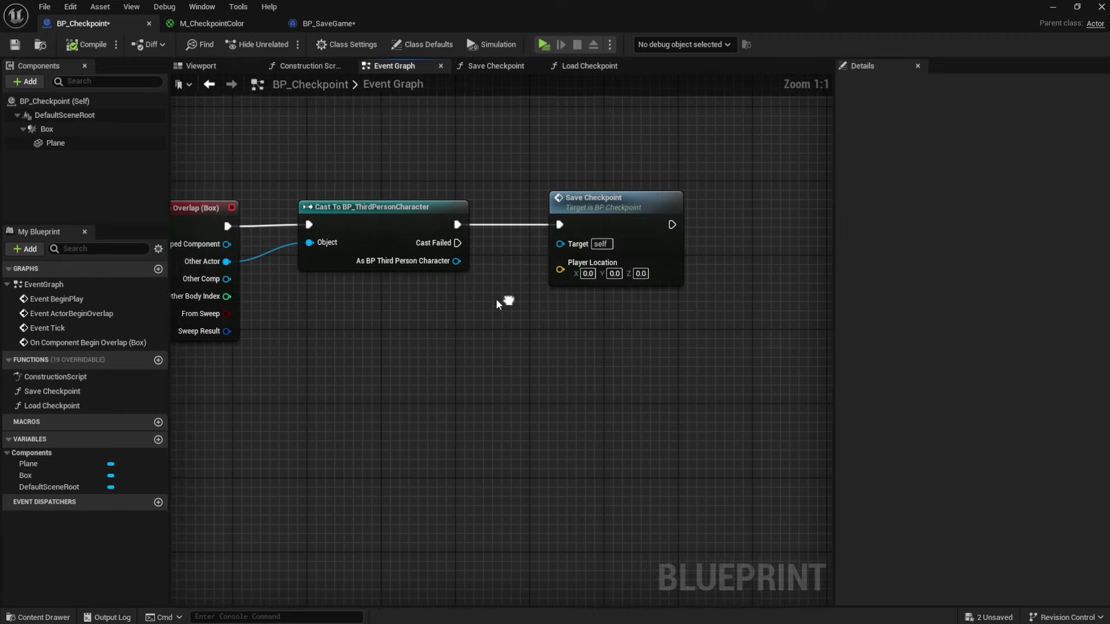
# - In the Event Graph, add a Get Actor Location node from the cast's As BP Third Person Character output
pyautogui.moveTo(495, 299); pyautogui.dragTo(485, 301, button='right')
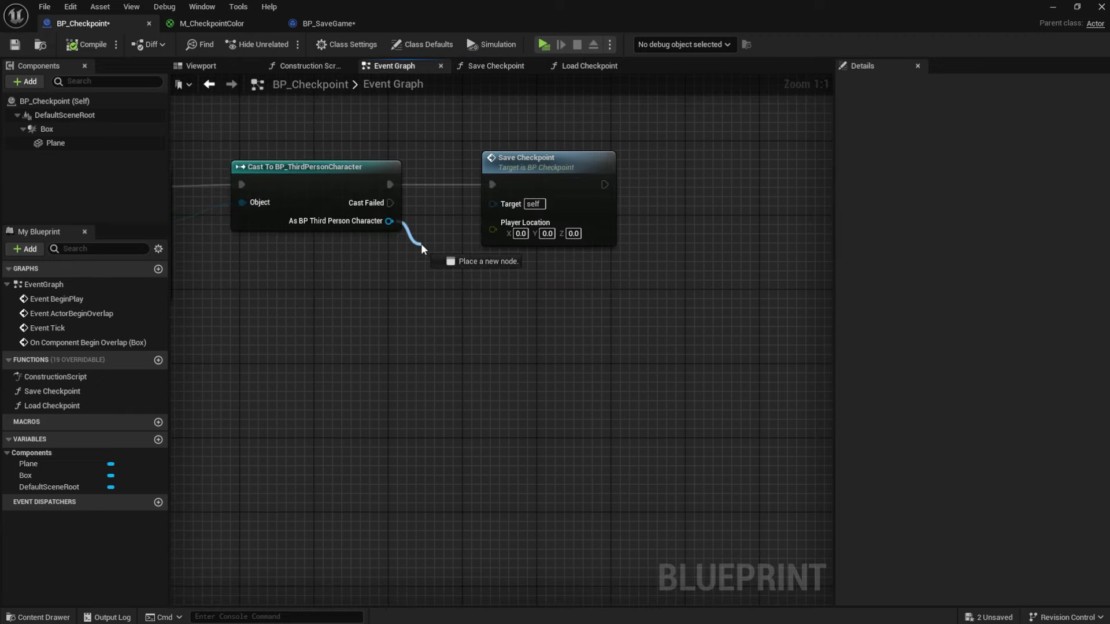
pyautogui.moveTo(473, 241); pyautogui.dragTo(387, 268)
pyautogui.write('ge')
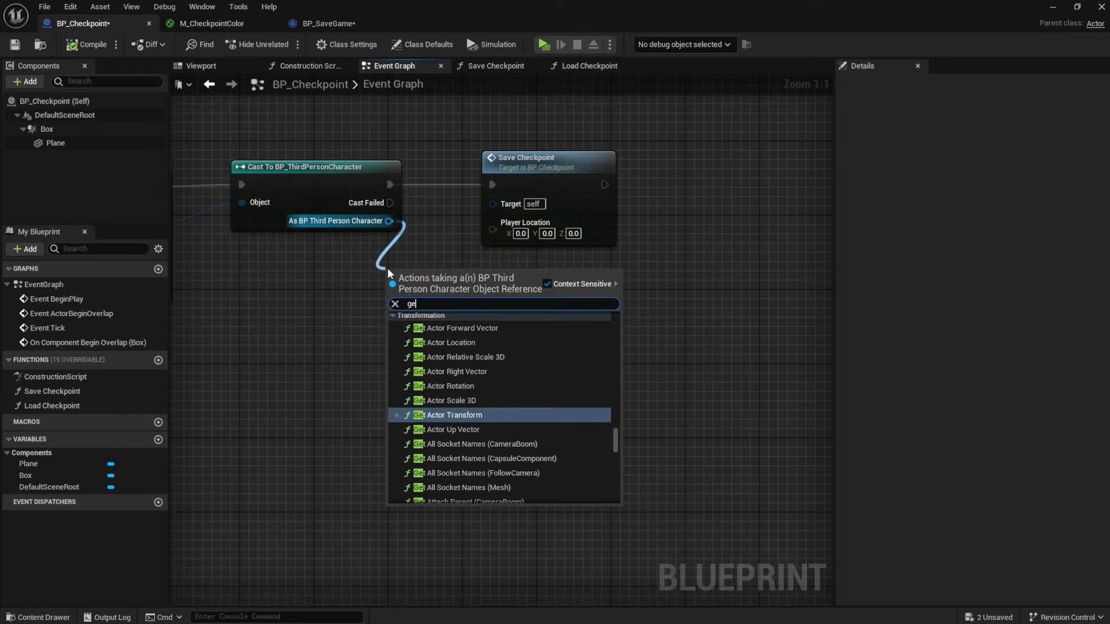
pyautogui.write('t actor lo')
pyautogui.press('Return')
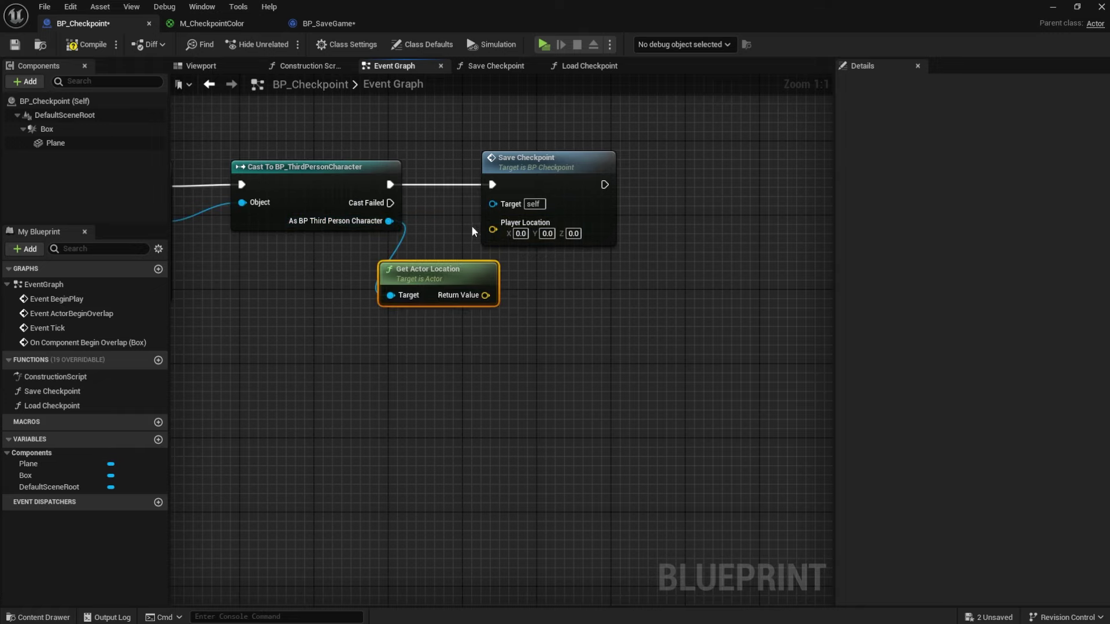
# - Connect Get Actor Location's Return Value to Save Checkpoint's Player Location and space out the nodes
pyautogui.moveTo(480, 297); pyautogui.dragTo(480, 296)
pyautogui.moveTo(516, 156); pyautogui.dragTo(571, 156)
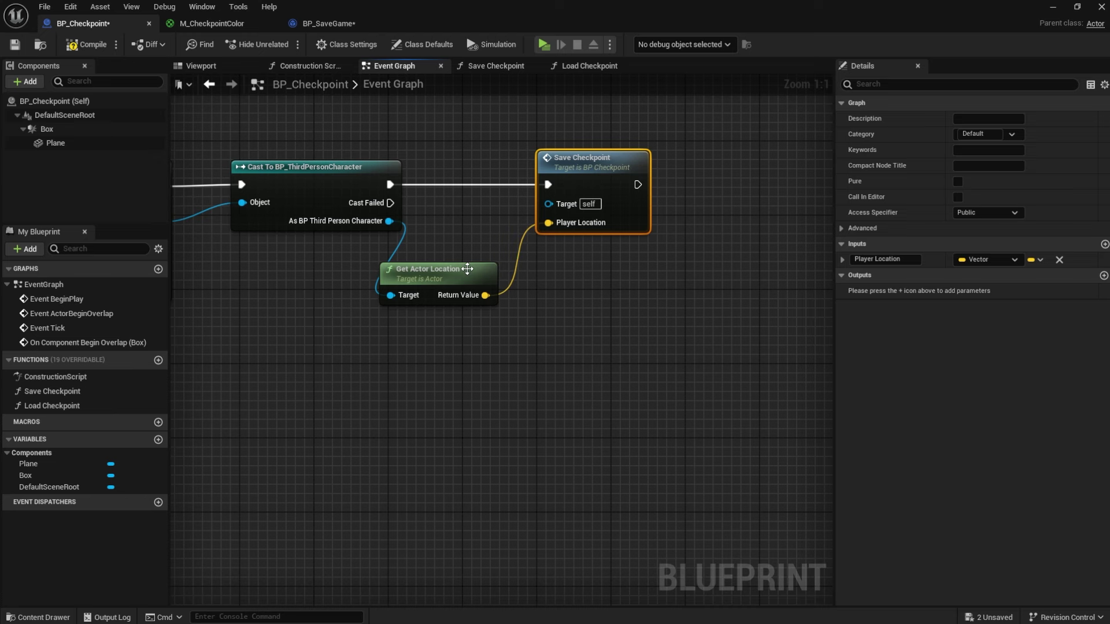
pyautogui.moveTo(463, 266); pyautogui.dragTo(491, 238)
pyautogui.click(544, 270)
pyautogui.moveTo(431, 209); pyautogui.dragTo(538, 262, button='right')
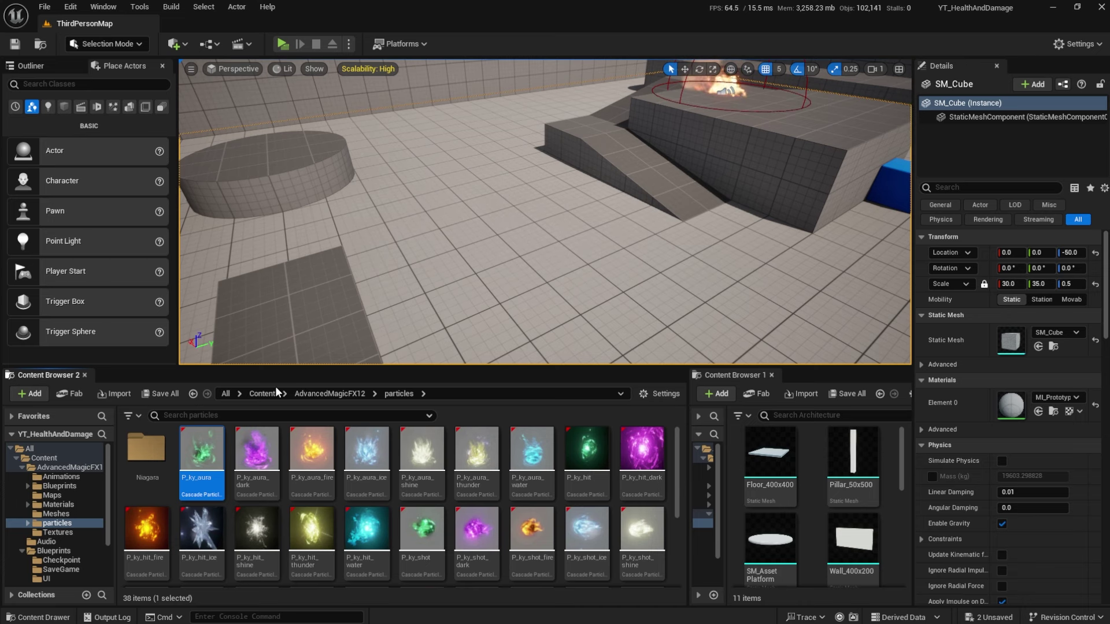
# - Open the Event Graph of BP_ThirdPersonCharacter from the Blueprints folder inside Content's ThirdPerson folder
pyautogui.click(275, 393)
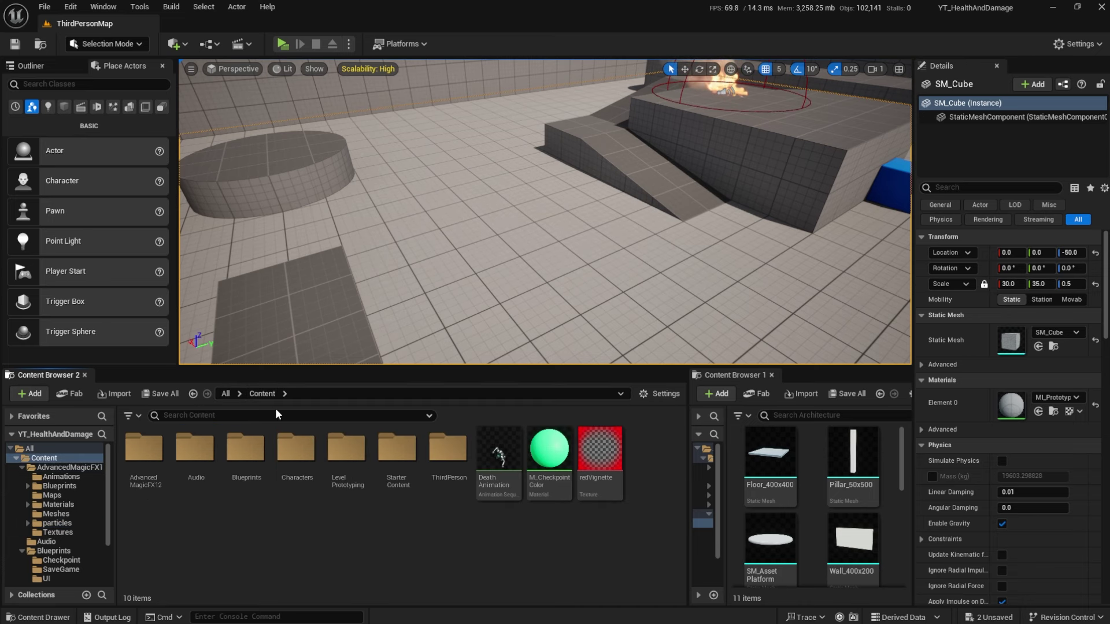
pyautogui.doubleClick(463, 454)
pyautogui.doubleClick(144, 448)
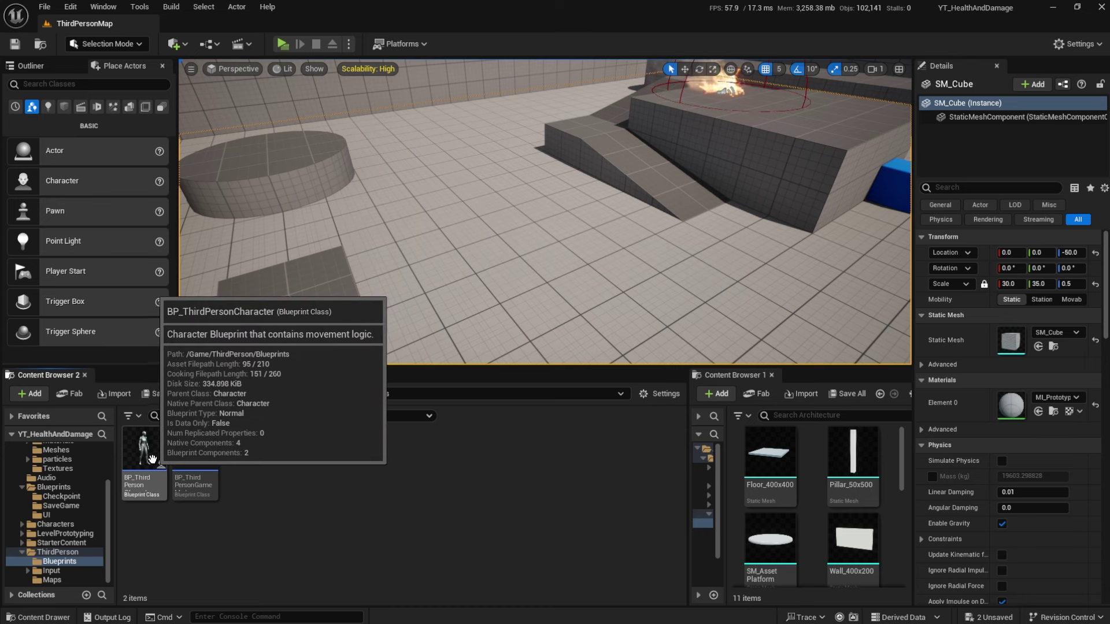
pyautogui.doubleClick(145, 447)
pyautogui.click(582, 65)
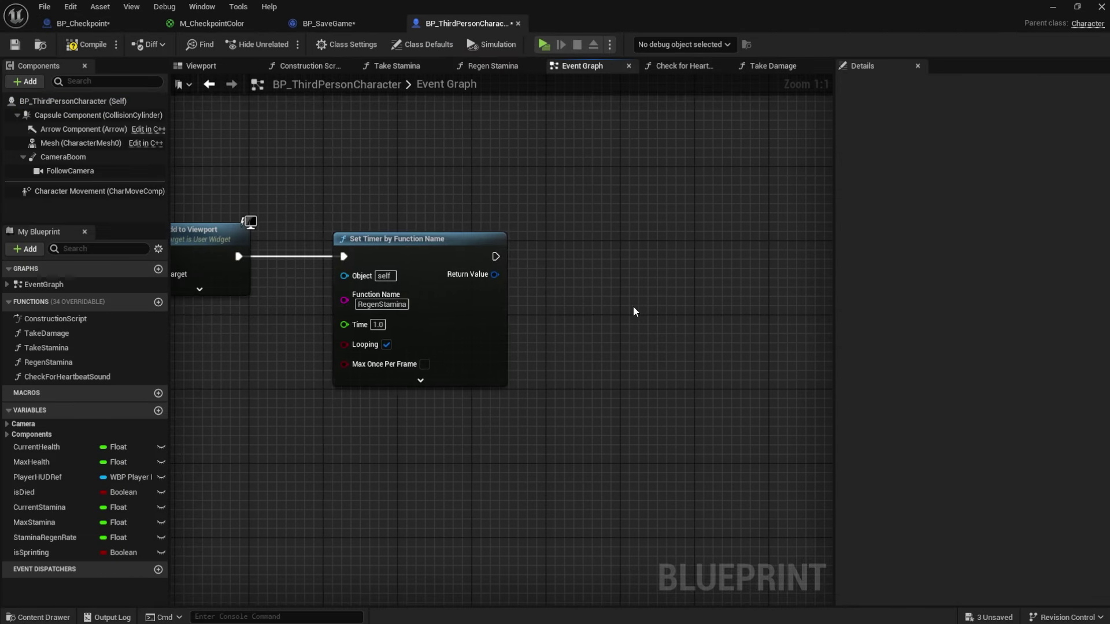
# - Create a new function named LoadCheckpoint in BP_ThirdPersonCharacter
pyautogui.scroll(-4, 630, 310)
pyautogui.moveTo(624, 318); pyautogui.dragTo(492, 339, button='right')
pyautogui.scroll(4, 492, 338)
pyautogui.click(158, 302)
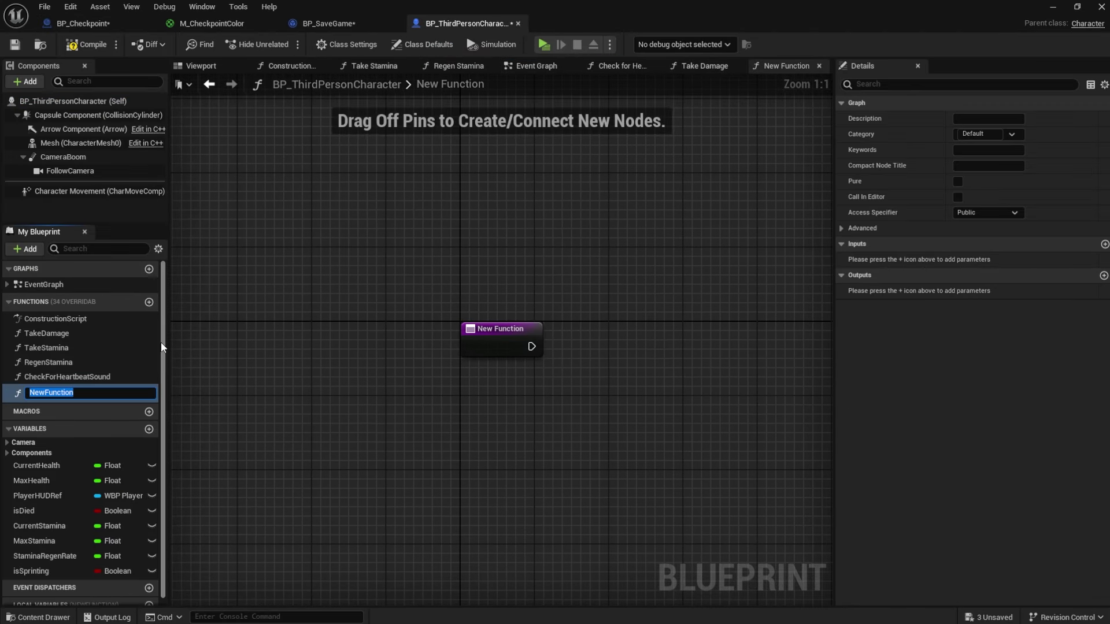
pyautogui.write('LoadCheckpoint')
pyautogui.press('Return')
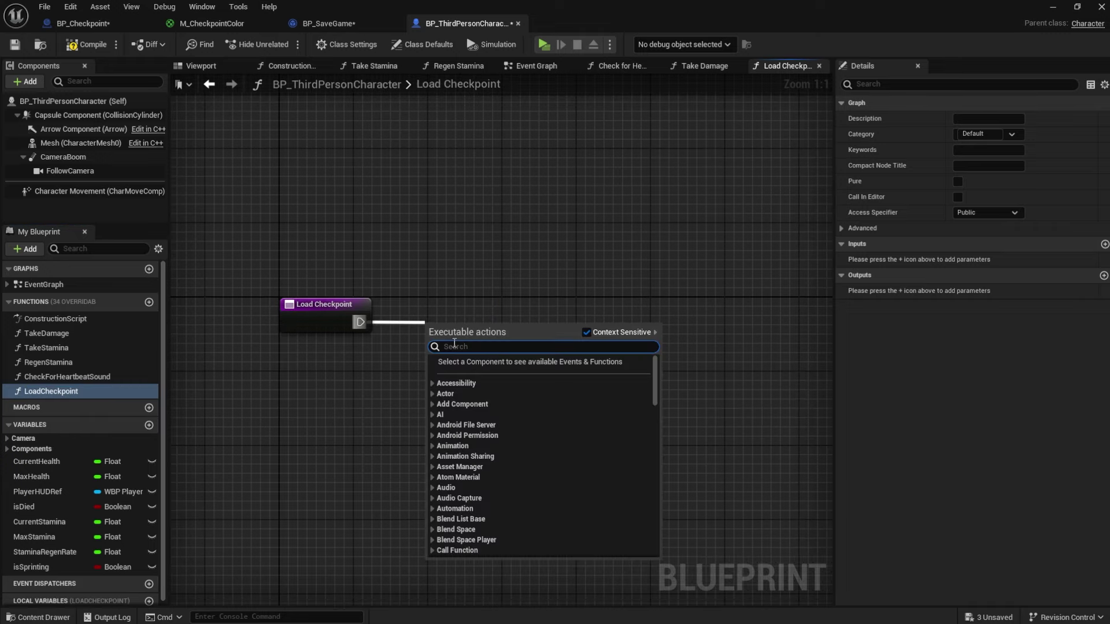
# - Add Load Game from Slot with slot name checkpoint after the function entry and cast its Return Value to BP_SaveGame
pyautogui.write('load game from slot')
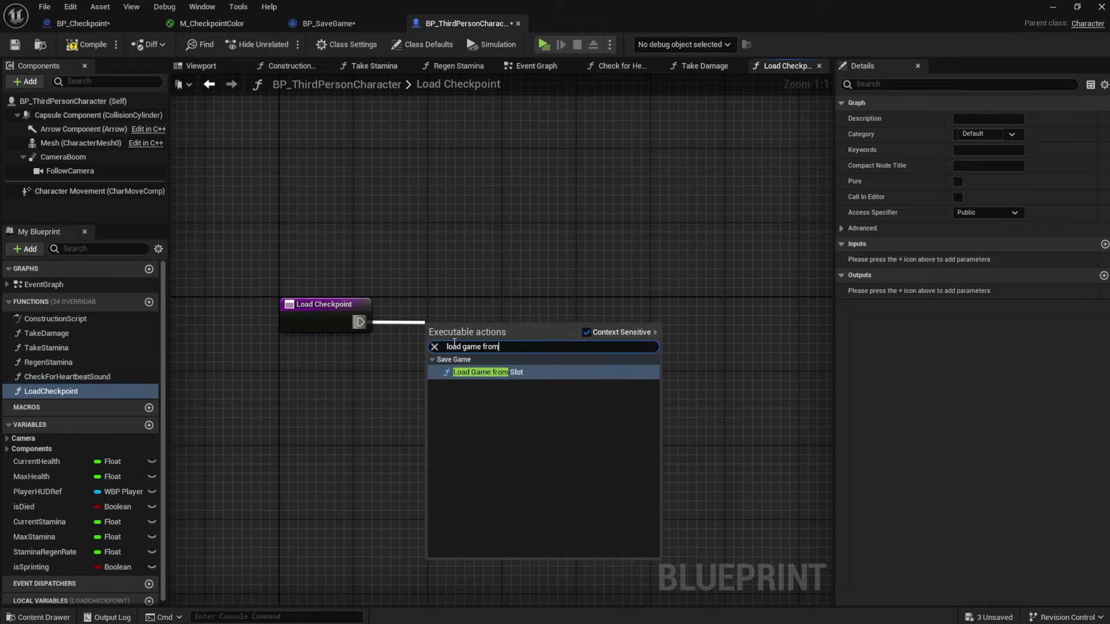
pyautogui.press('Return')
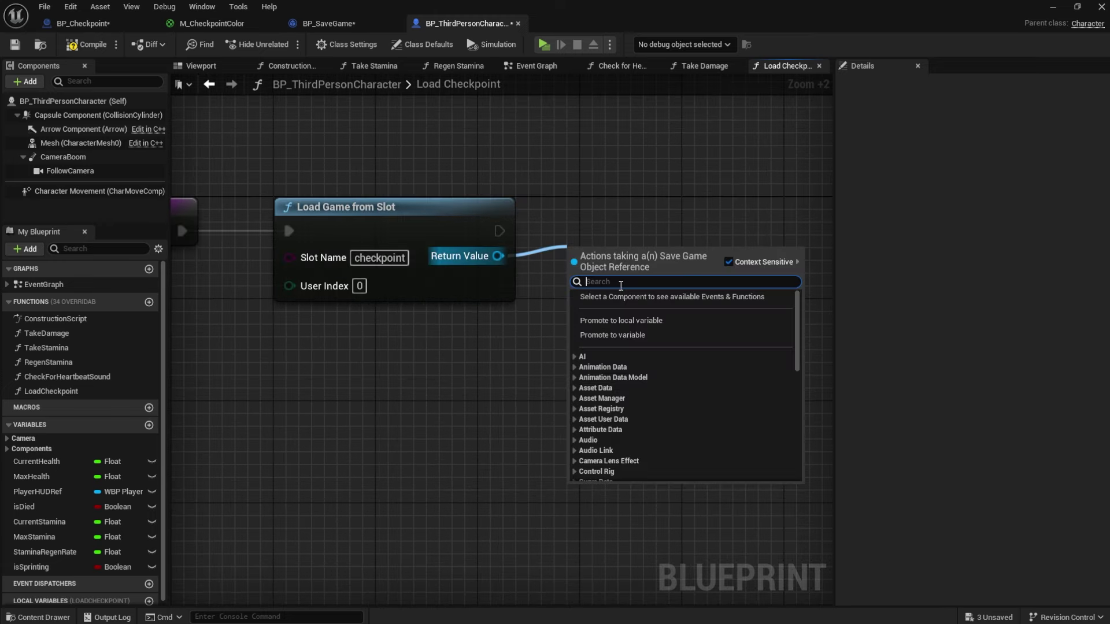
pyautogui.write('cast to bp_')
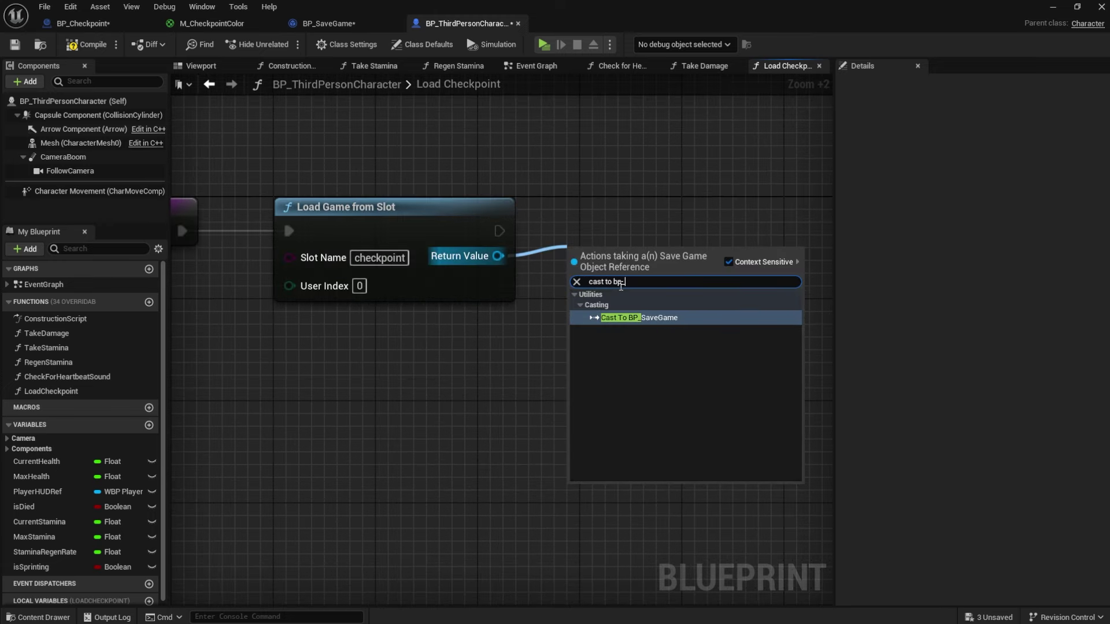
pyautogui.press('Return')
# - Add a getter for Last Checkpoint Location from the cast's As BP Save Game output
pyautogui.moveTo(592, 223); pyautogui.dragTo(317, 237, button='right')
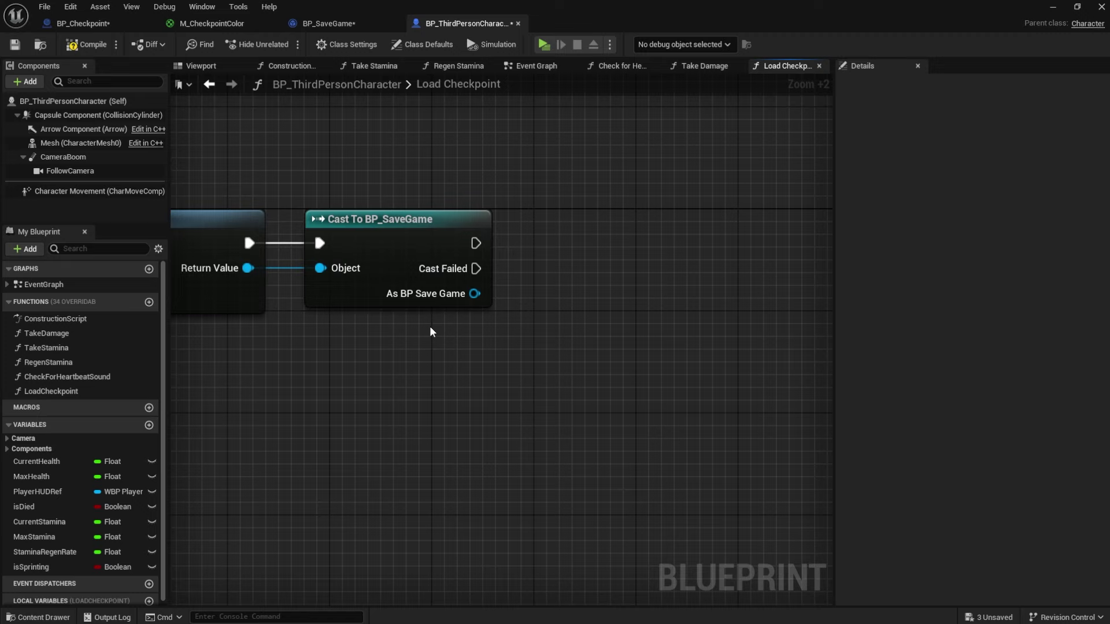
pyautogui.moveTo(474, 294); pyautogui.dragTo(530, 317)
pyautogui.write('get')
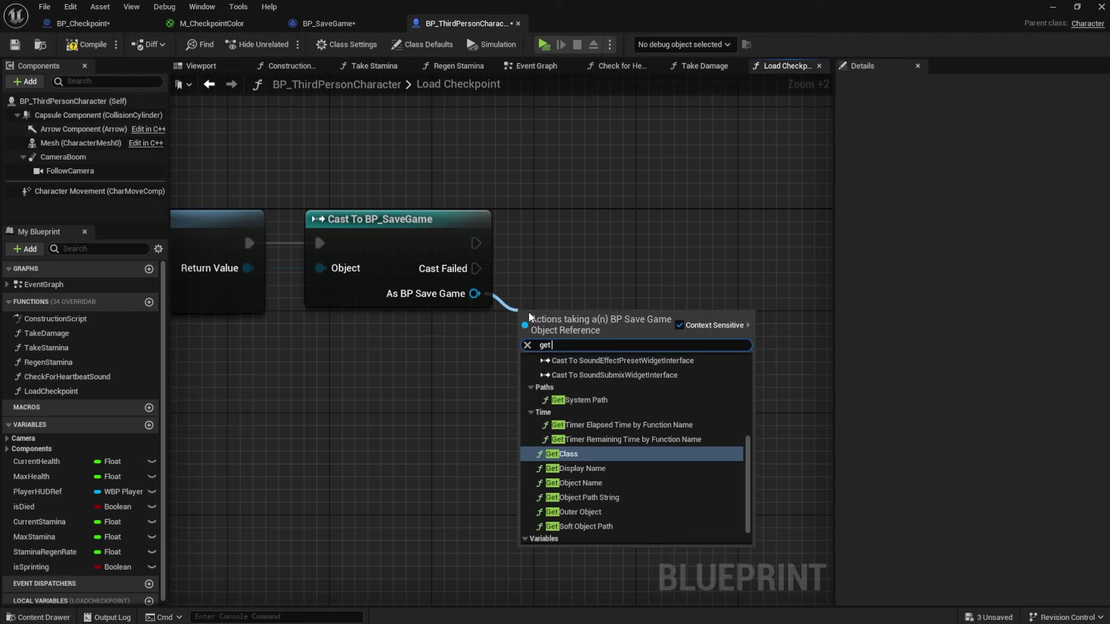
pyautogui.write(' last')
pyautogui.press('Return')
# - Add a Set Actor Location node after the cast and feed its New Location from Last Checkpoint Location
pyautogui.moveTo(770, 140); pyautogui.dragTo(514, 205, button='right')
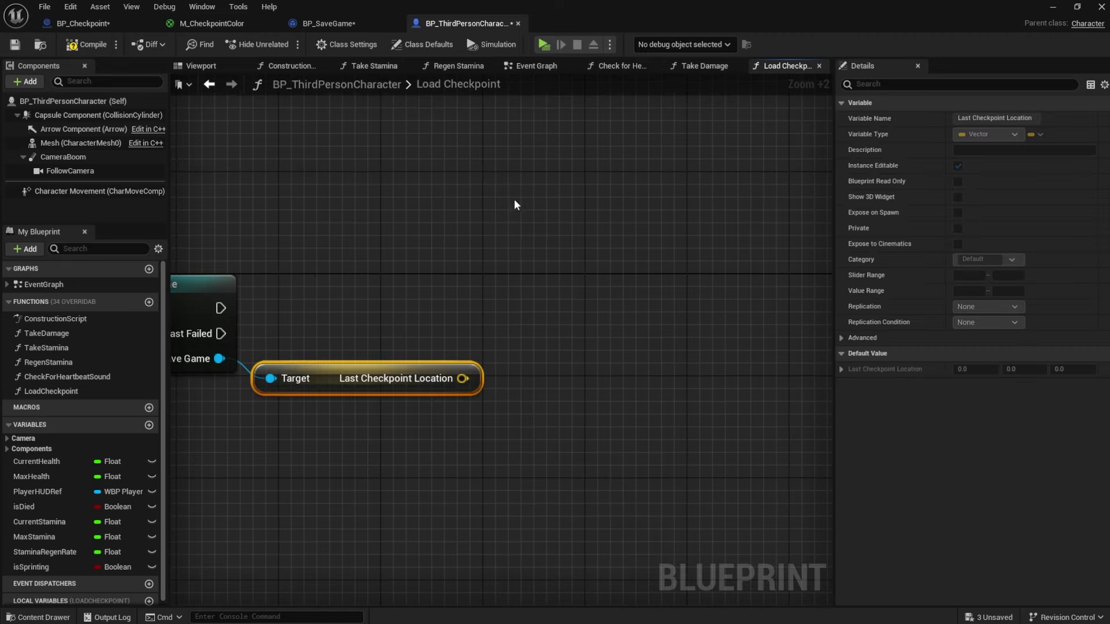
pyautogui.scroll(-2, 514, 205)
pyautogui.moveTo(575, 233); pyautogui.dragTo(657, 228)
pyautogui.write('set actor loca')
pyautogui.press('Down')
pyautogui.press('Down')
pyautogui.press('Return')
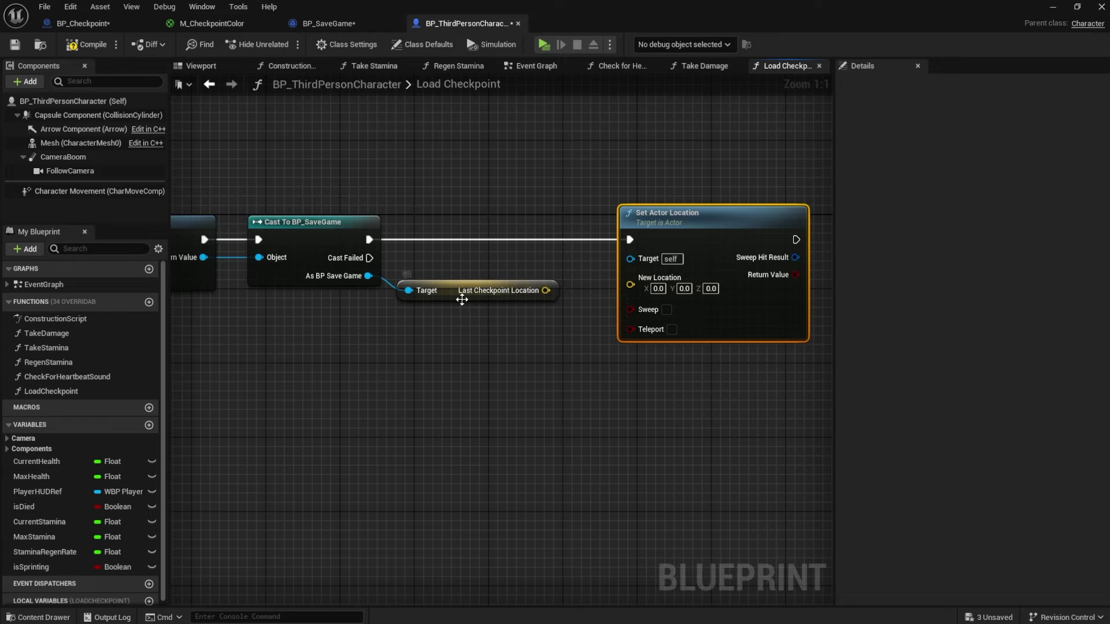
pyautogui.moveTo(520, 291); pyautogui.dragTo(629, 286)
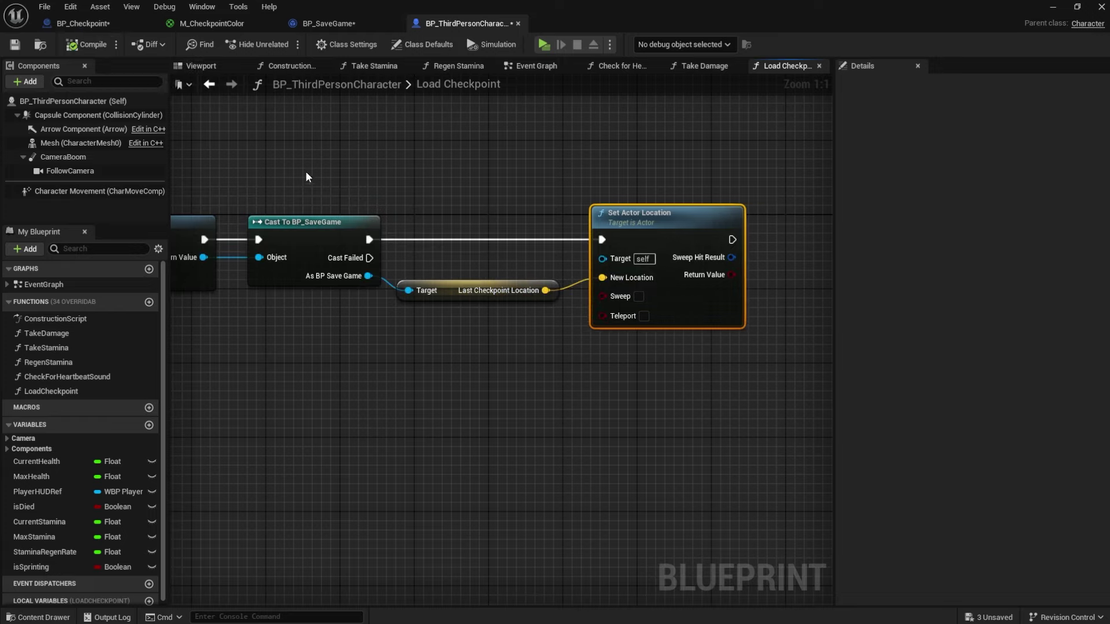
# - Place a LoadCheckpoint call in the character's Event Graph and return to the level editor
pyautogui.scroll(-4, 465, 287)
pyautogui.moveTo(325, 318); pyautogui.dragTo(452, 296, button='right')
pyautogui.scroll(4, 452, 295)
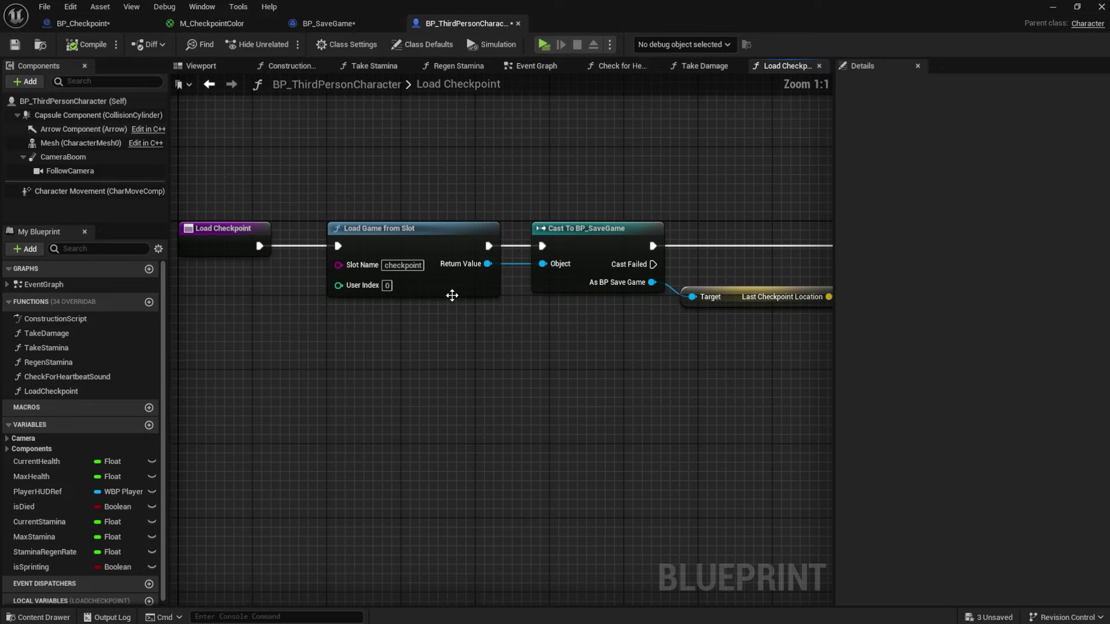
pyautogui.click(551, 66)
pyautogui.moveTo(77, 391); pyautogui.dragTo(610, 245)
pyautogui.click(1101, 6)
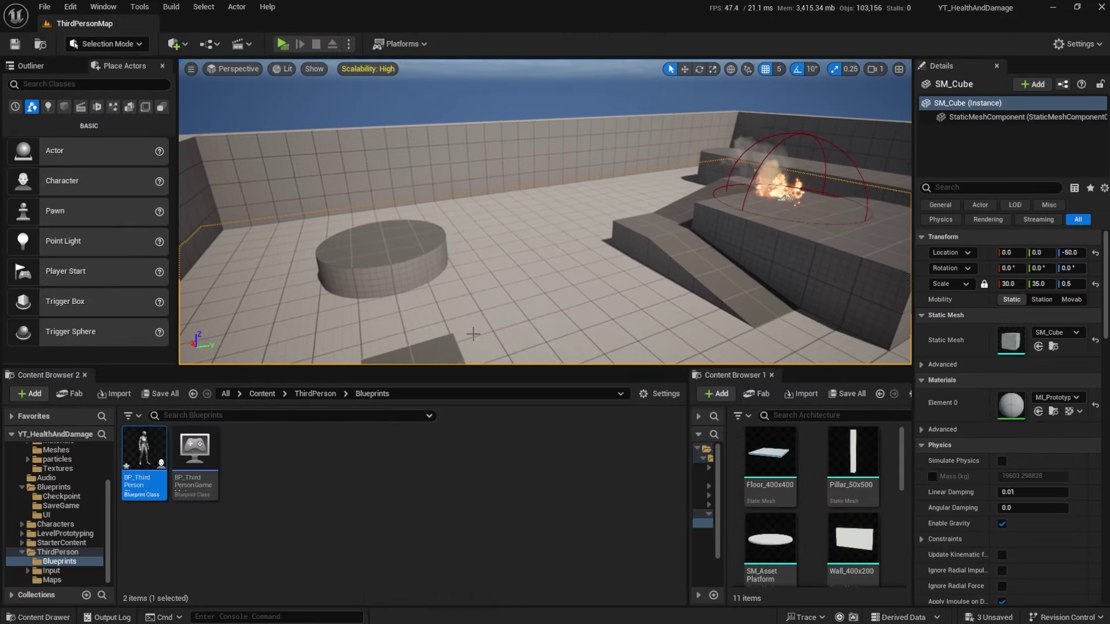
# - Place BP_Checkpoint from the Blueprints/Checkpoint folder on the level floor at about X 1855, Y 1030
pyautogui.click(315, 394)
pyautogui.click(272, 392)
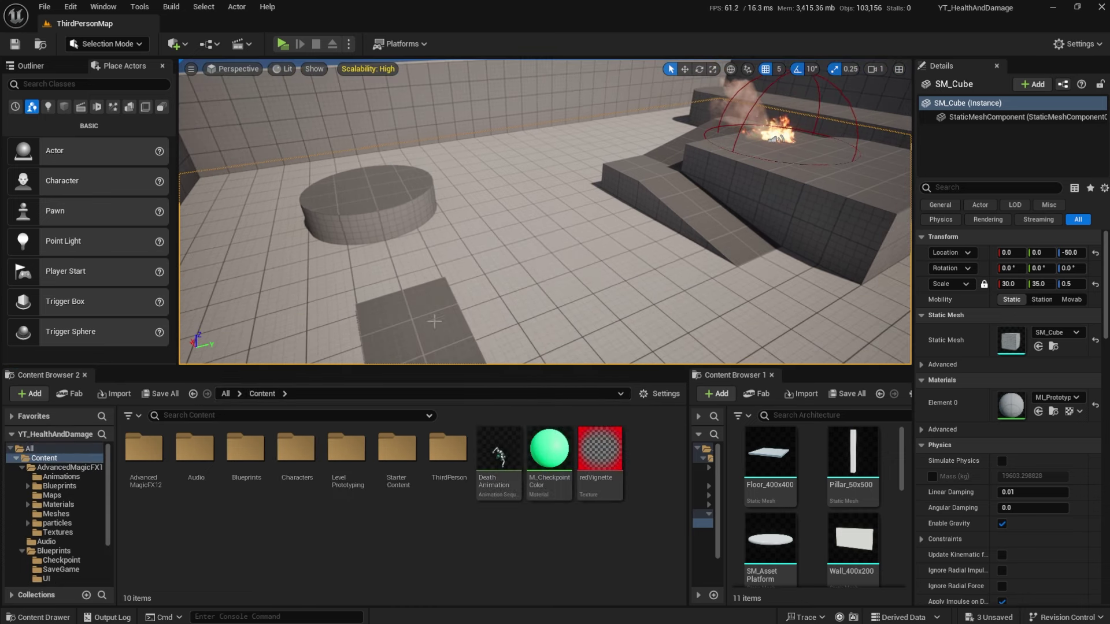
pyautogui.doubleClick(247, 451)
pyautogui.doubleClick(141, 454)
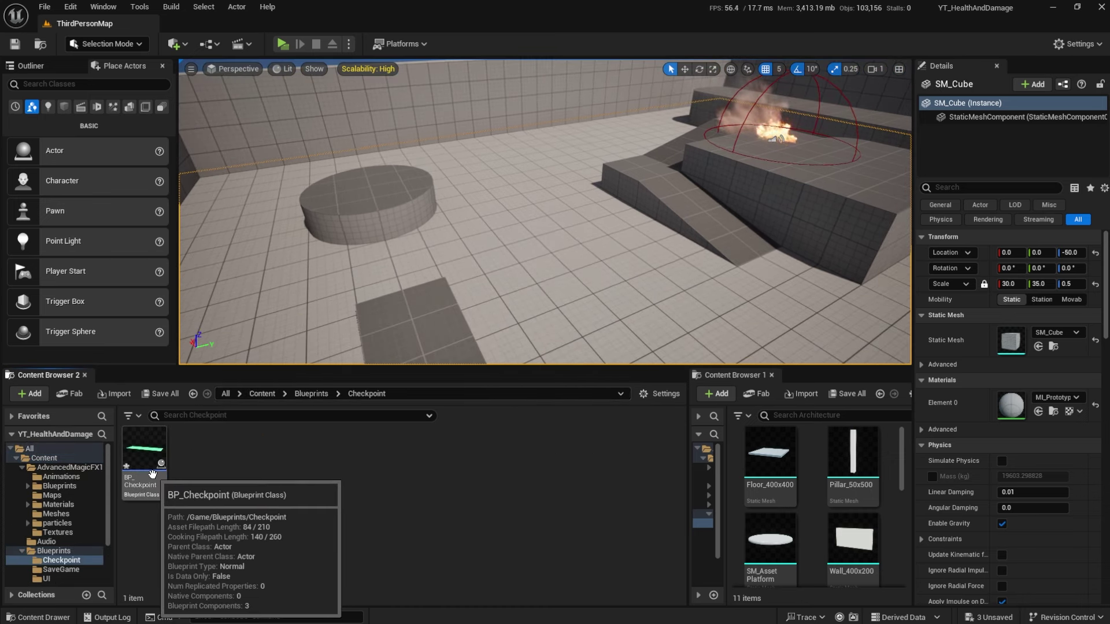
pyautogui.moveTo(139, 465); pyautogui.dragTo(508, 229)
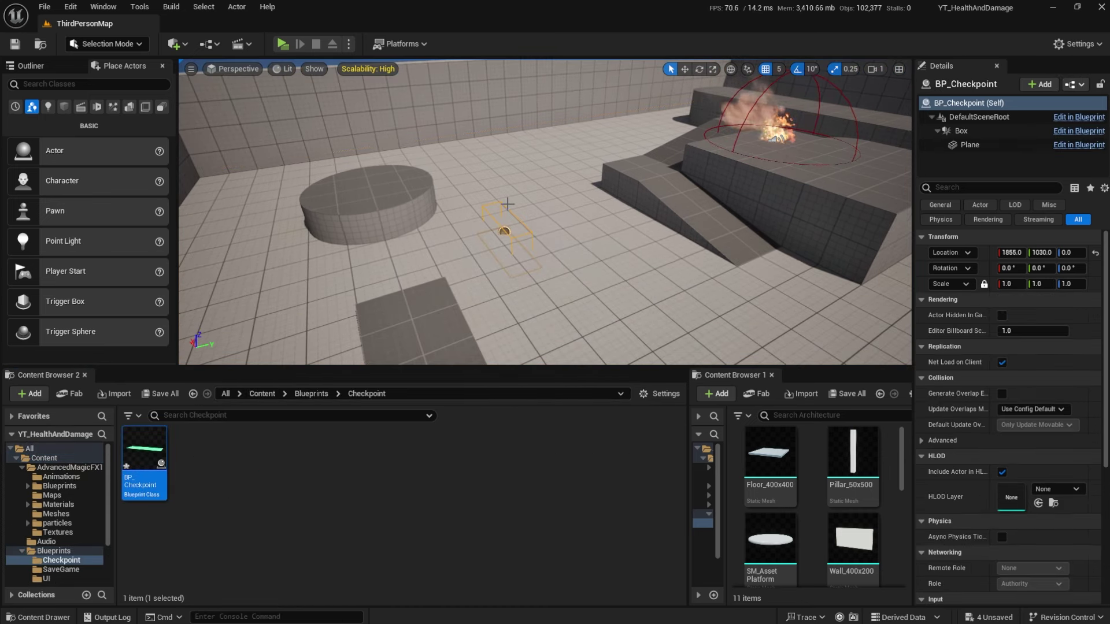
# - Raise the placed checkpoint to Z 60 and rotate it to about -90° around the Z axis
pyautogui.moveTo(553, 197); pyautogui.dragTo(539, 239, button='right')
pyautogui.press('w')
pyautogui.moveTo(515, 159); pyautogui.dragTo(515, 139)
pyautogui.press('e')
pyautogui.moveTo(506, 198); pyautogui.dragTo(469, 190)
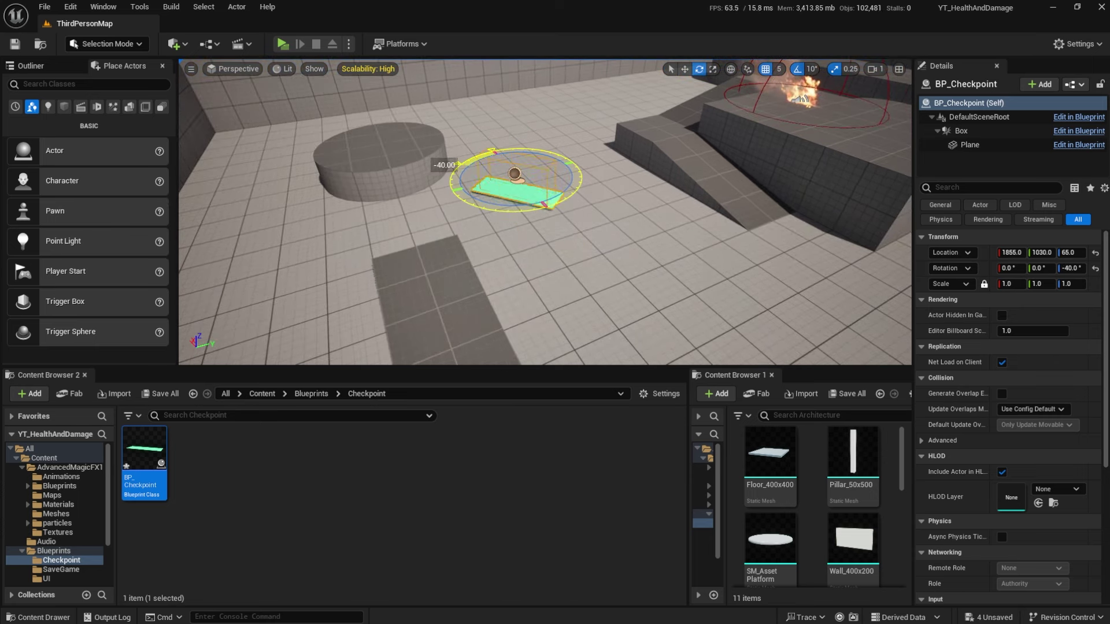
pyautogui.moveTo(549, 190); pyautogui.dragTo(523, 174, button='right')
pyautogui.press('w')
pyautogui.moveTo(575, 179); pyautogui.dragTo(574, 190)
pyautogui.click(663, 206)
pyautogui.moveTo(662, 206); pyautogui.dragTo(531, 254, button='right')
pyautogui.hotkey('ctrl', 'z')
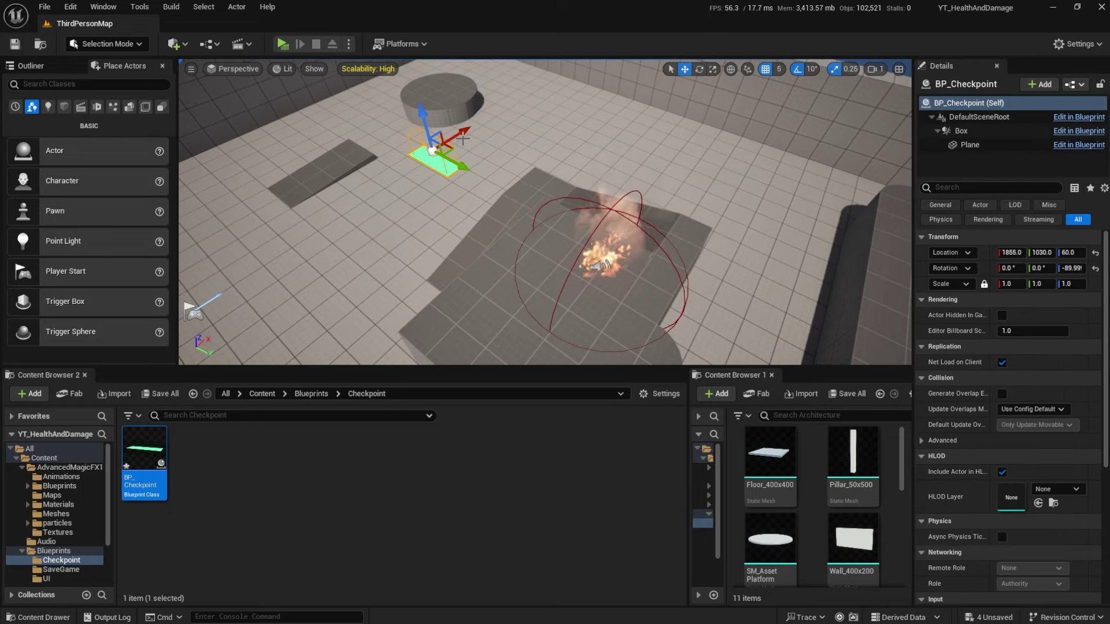
# - Duplicate the checkpoint, rotate the copy to 0° around Z, and move it to about X 2405, Y 2390, Z 60
pyautogui.moveTo(457, 143); pyautogui.dragTo(703, 173)
pyautogui.moveTo(702, 173); pyautogui.dragTo(601, 171, button='right')
pyautogui.press('e')
pyautogui.moveTo(601, 171); pyautogui.dragTo(619, 127)
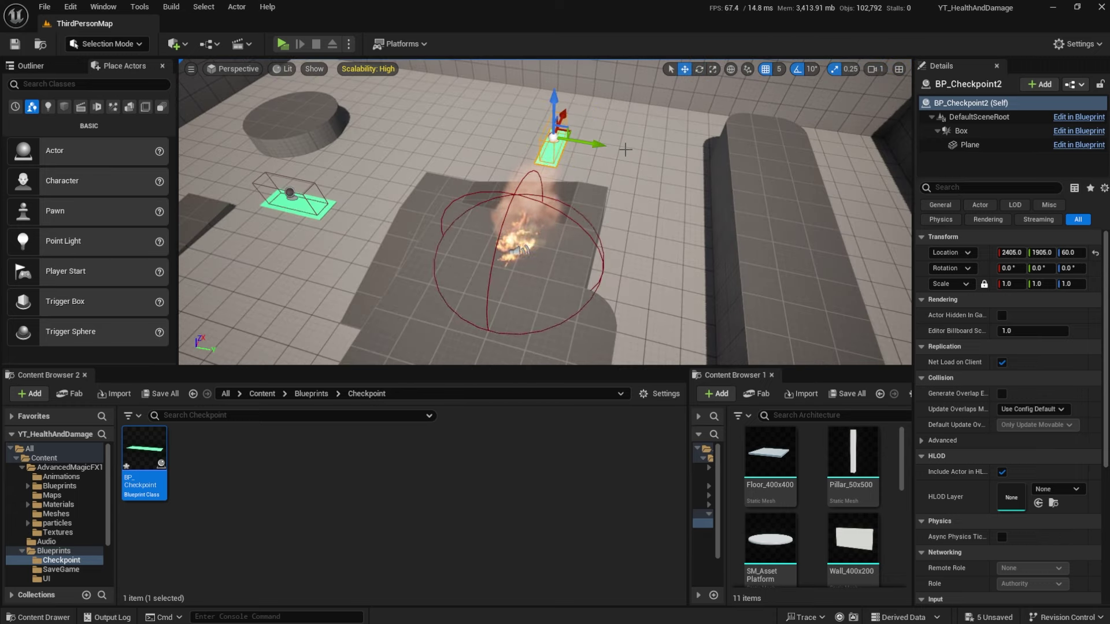
pyautogui.moveTo(693, 155); pyautogui.dragTo(716, 163)
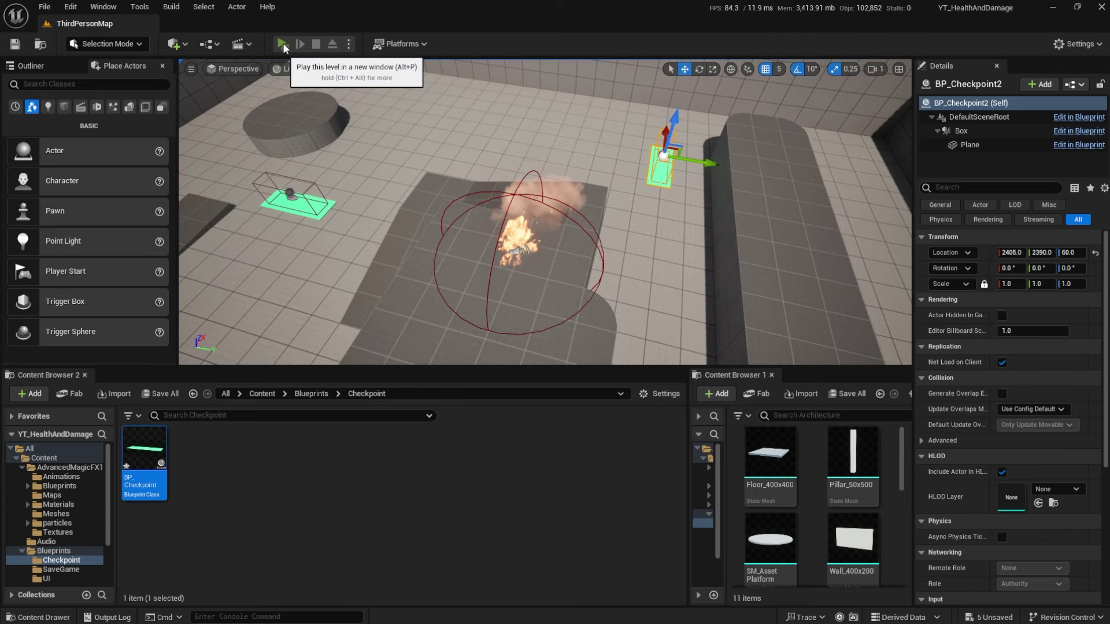
# - Play the level and run the character onto the first checkpoint and away from it to test the save effect
pyautogui.click(283, 43)
pyautogui.press('w')
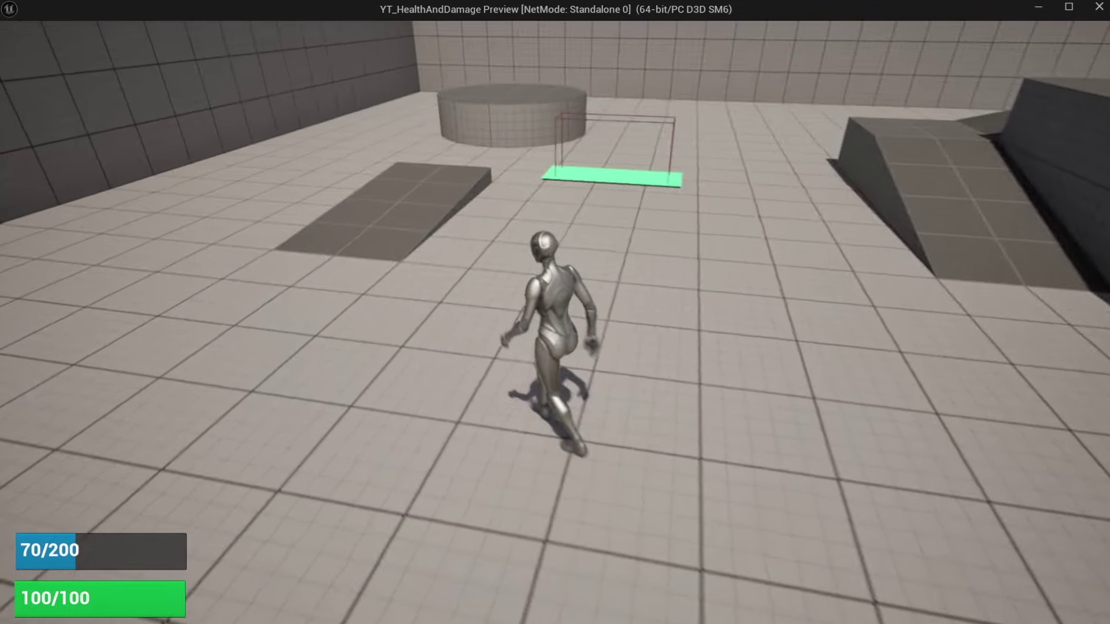
pyautogui.press('w')
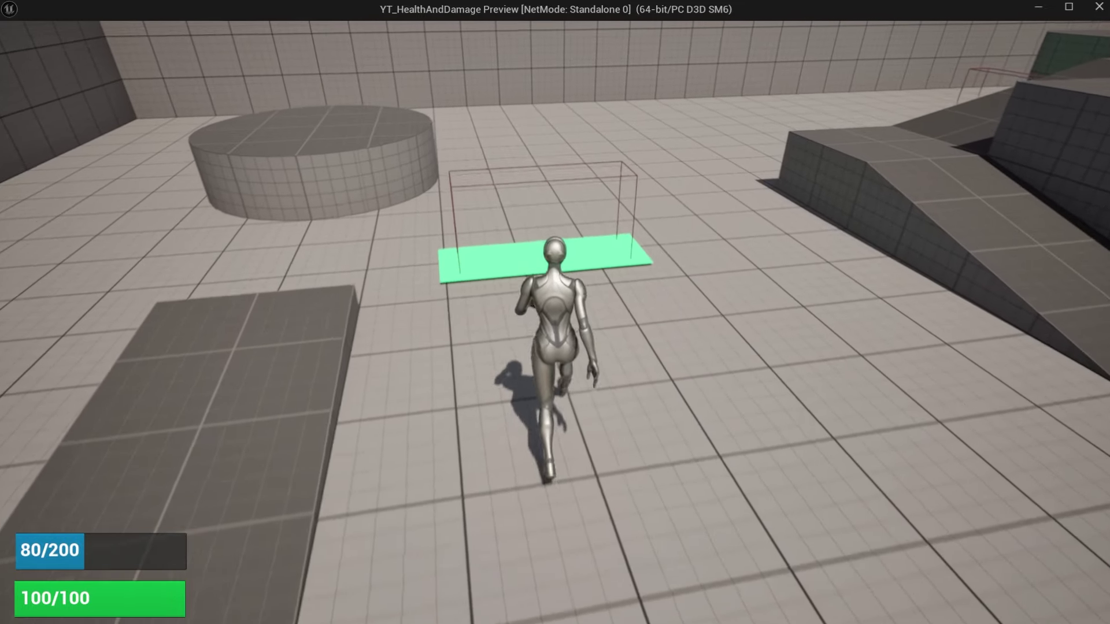
pyautogui.press('w')
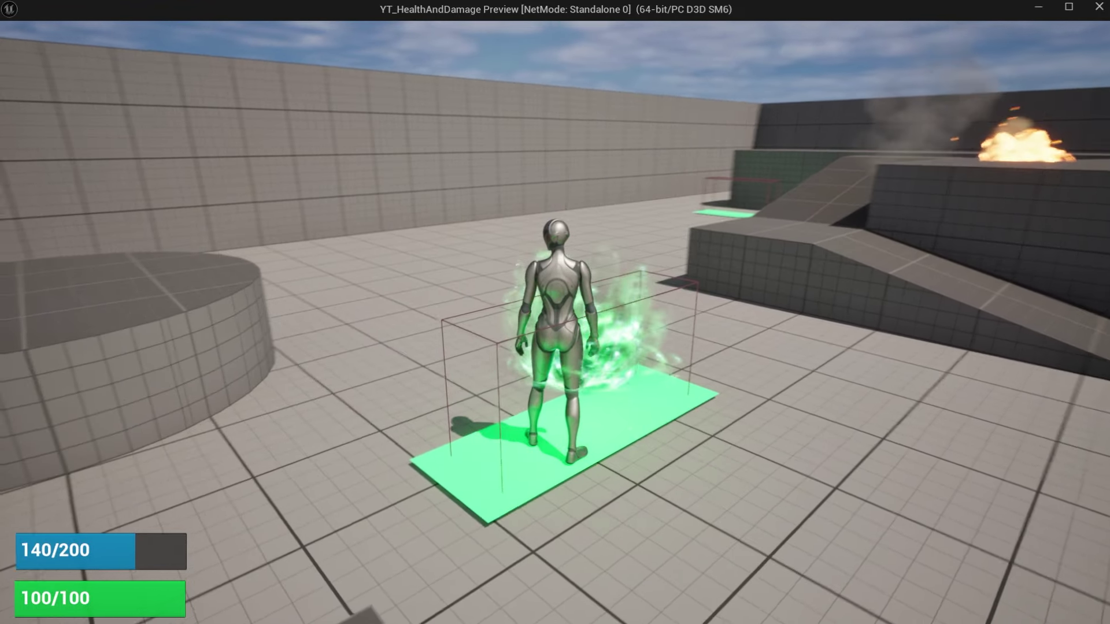
pyautogui.press('a')
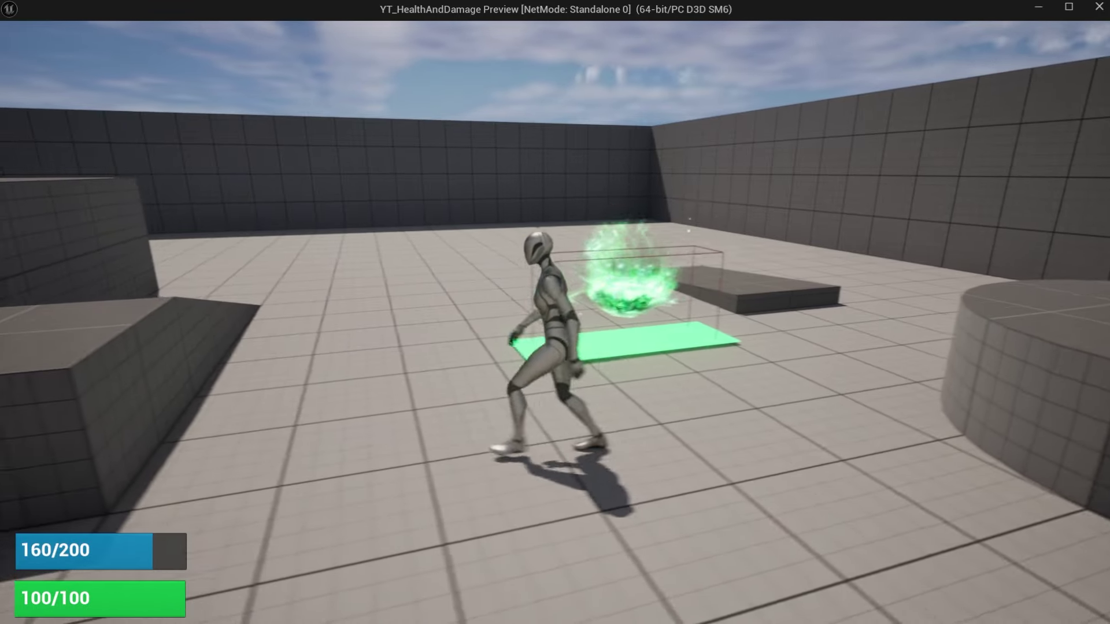
pyautogui.press('s')
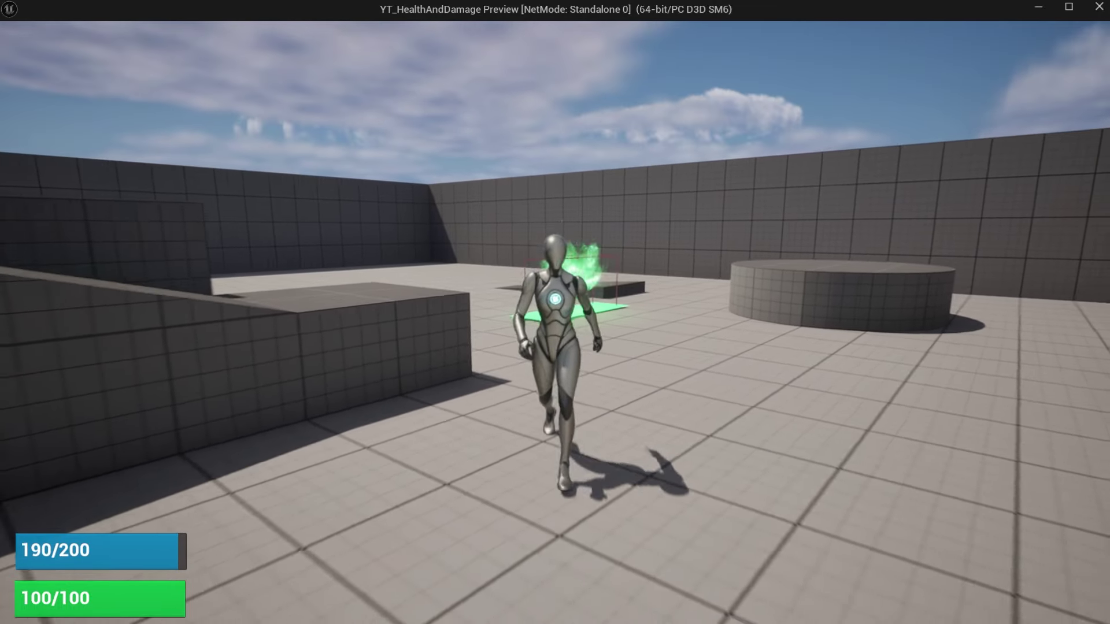
pyautogui.press('w')
pyautogui.press('d')
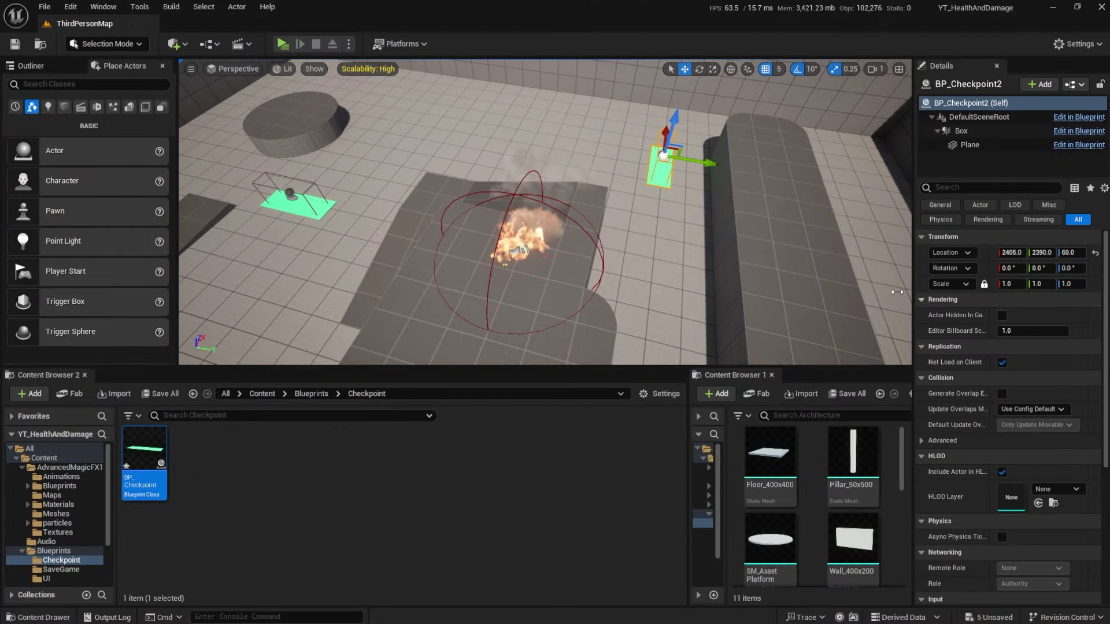
# - Play the level again to check the saved start location, moving the character around the first checkpoint
pyautogui.moveTo(543, 214); pyautogui.dragTo(584, 213, button='right')
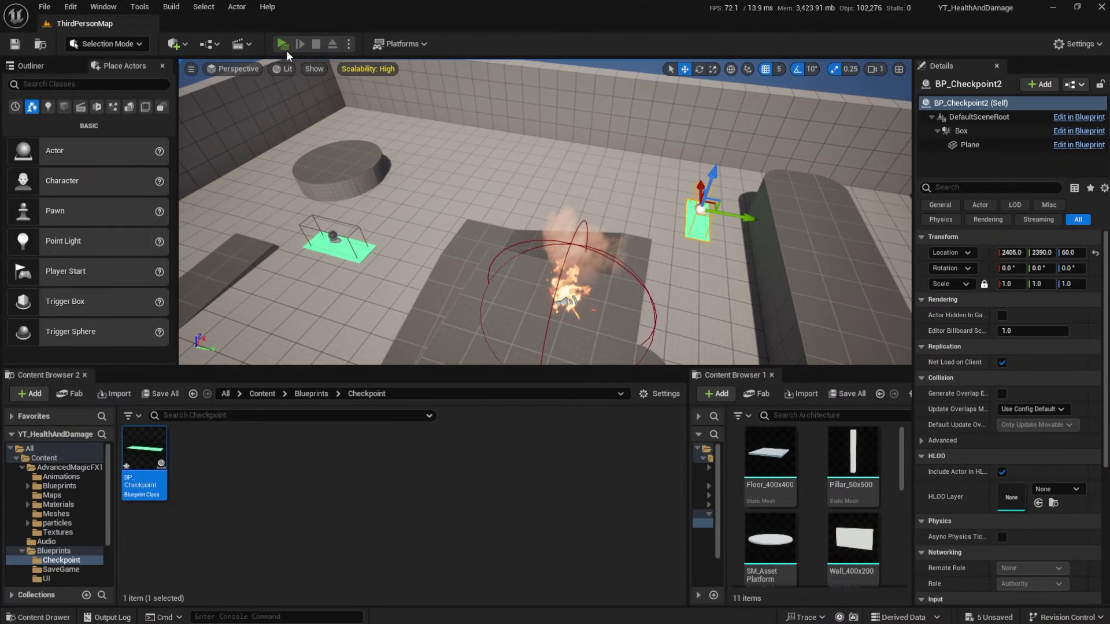
pyautogui.click(283, 45)
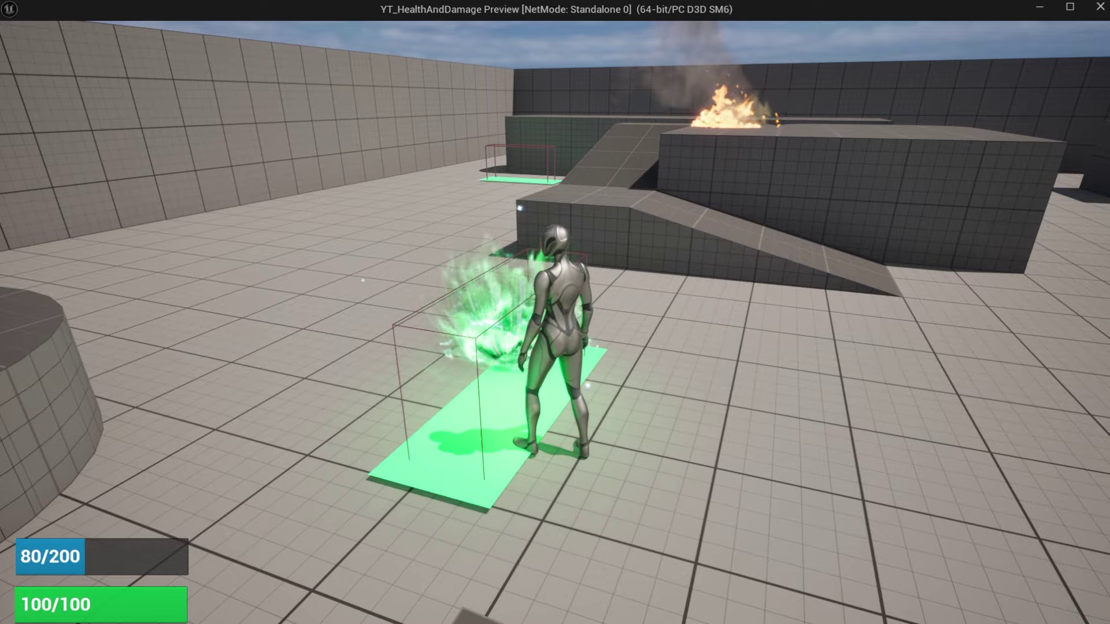
pyautogui.press('w')
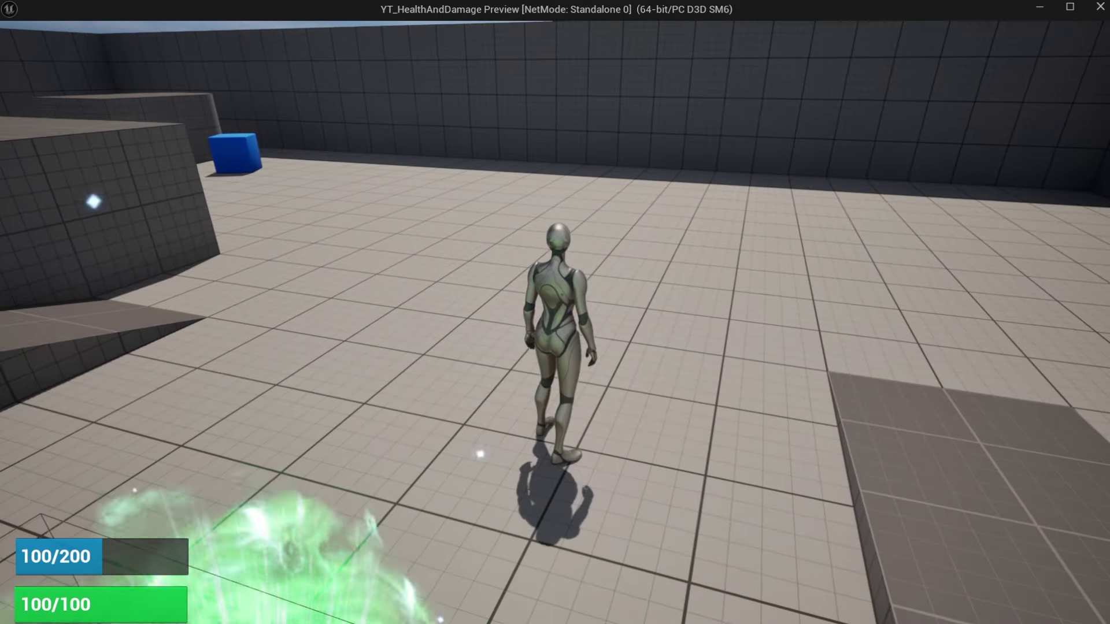
pyautogui.press('a')
pyautogui.press('w')
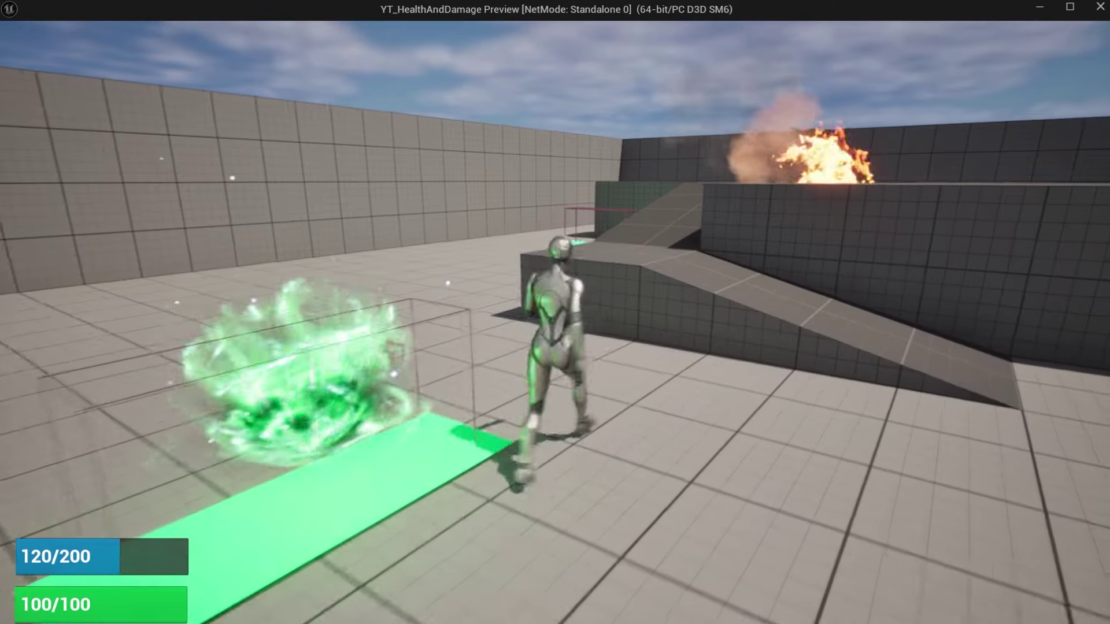
# - Run the character past the ramp block onto the second checkpoint to save there, and end the play session
pyautogui.press('s')
pyautogui.press('w')
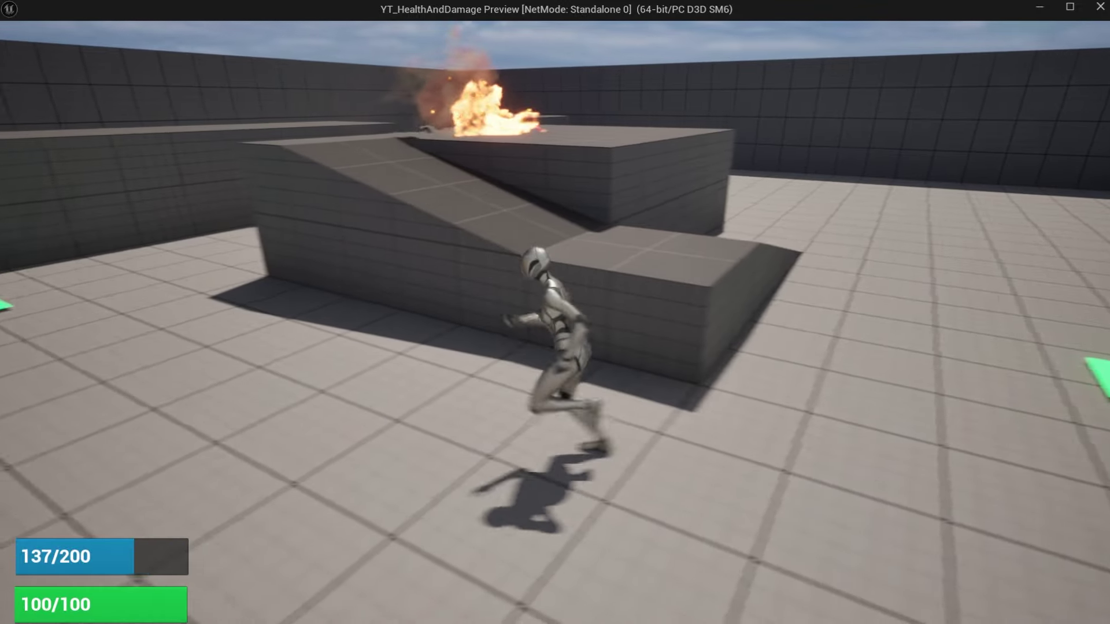
pyautogui.press('w')
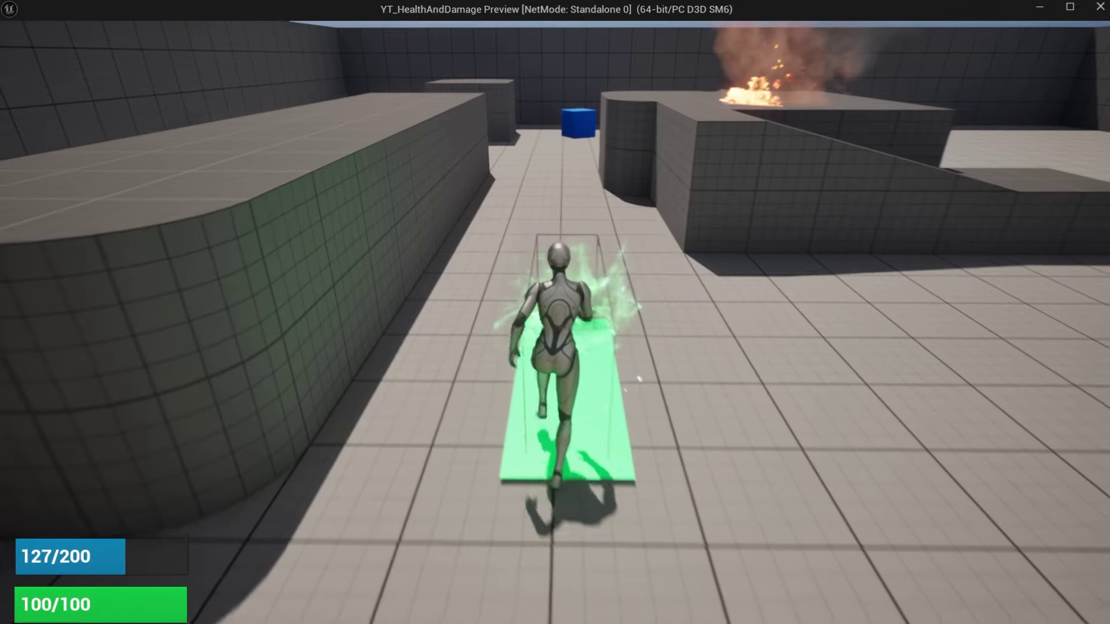
pyautogui.press('w')
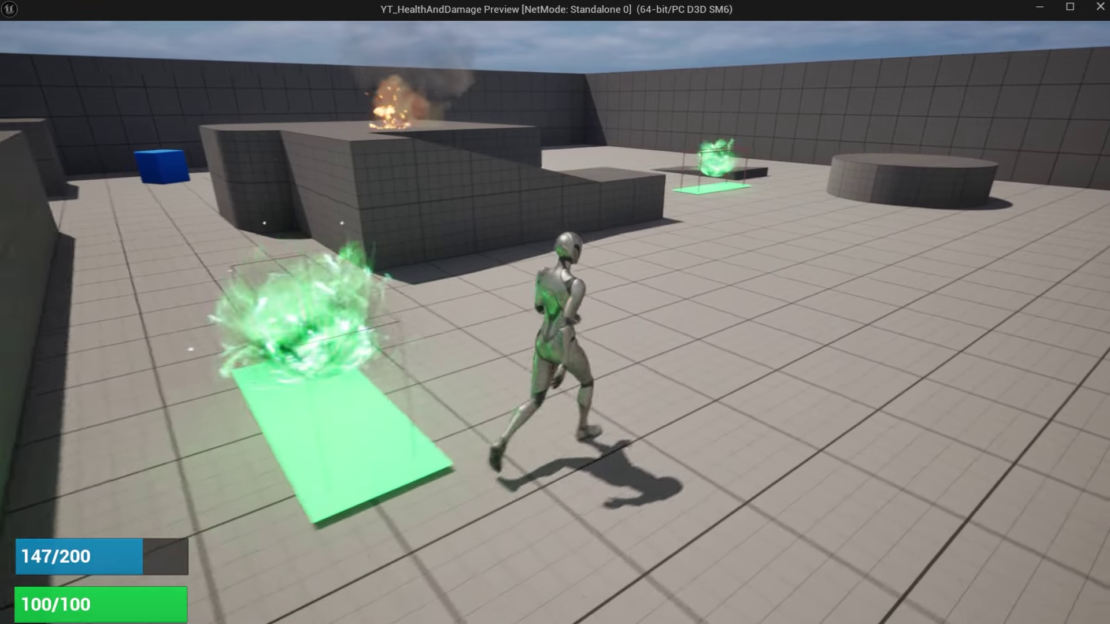
pyautogui.press('Escape')
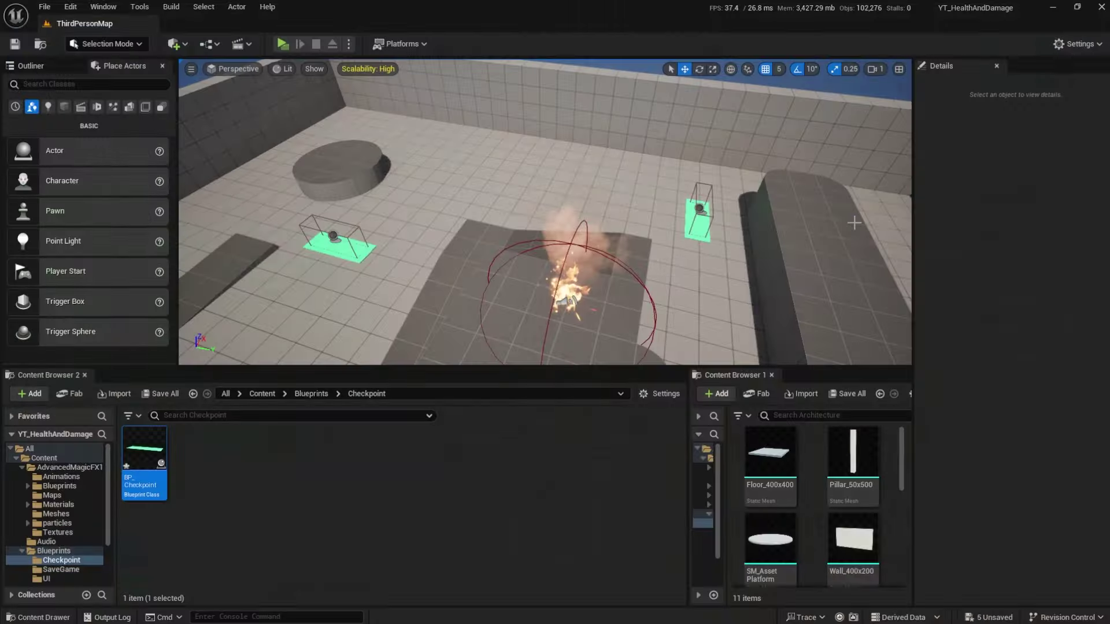
# - Restart play from the second checkpoint and run the character up the ramp into the fire until its health is depleted
pyautogui.click(290, 46)
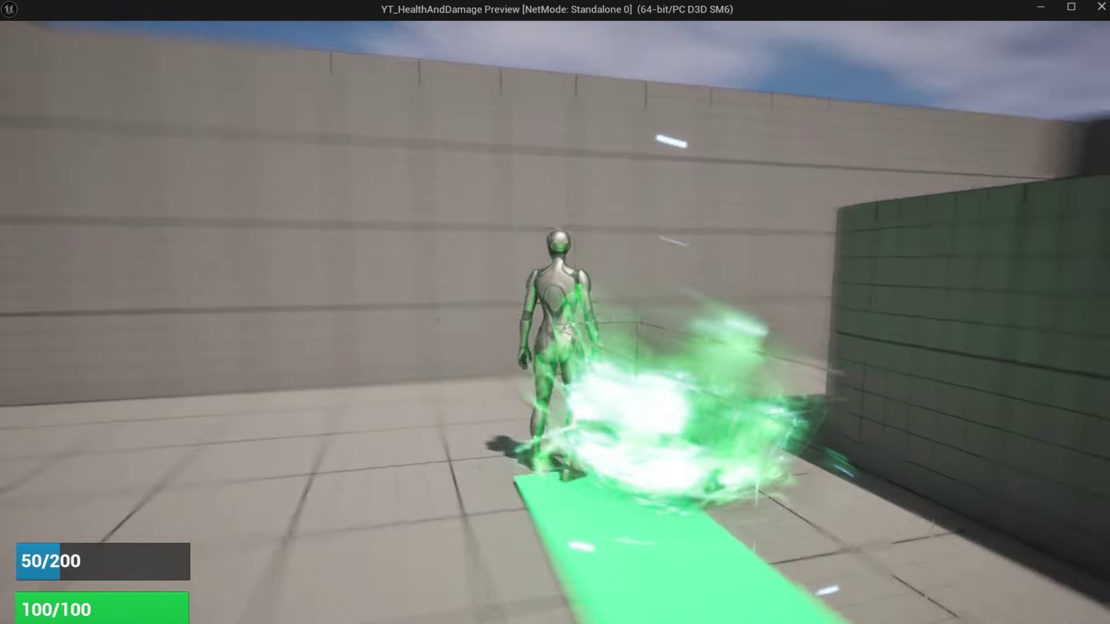
pyautogui.press('w')
pyautogui.press('w')
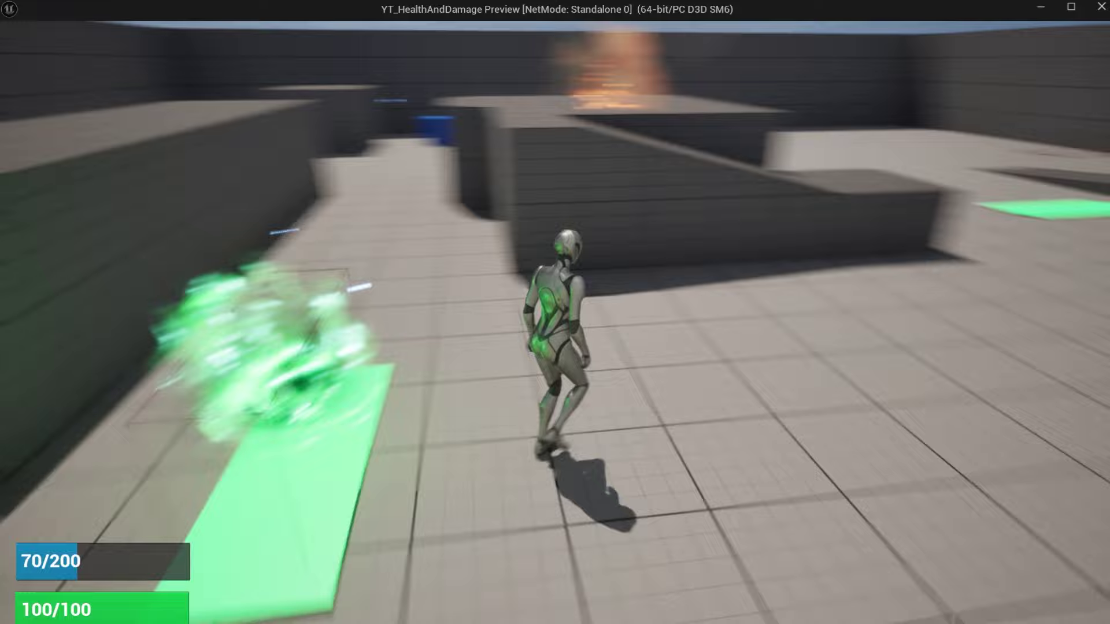
pyautogui.press('w')
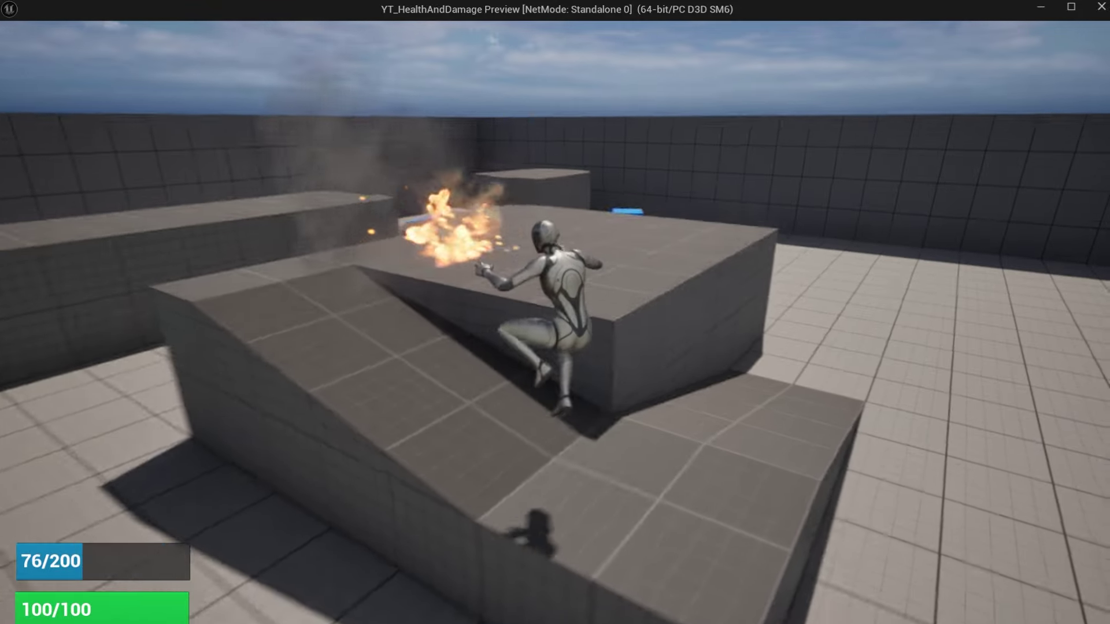
pyautogui.press('w')
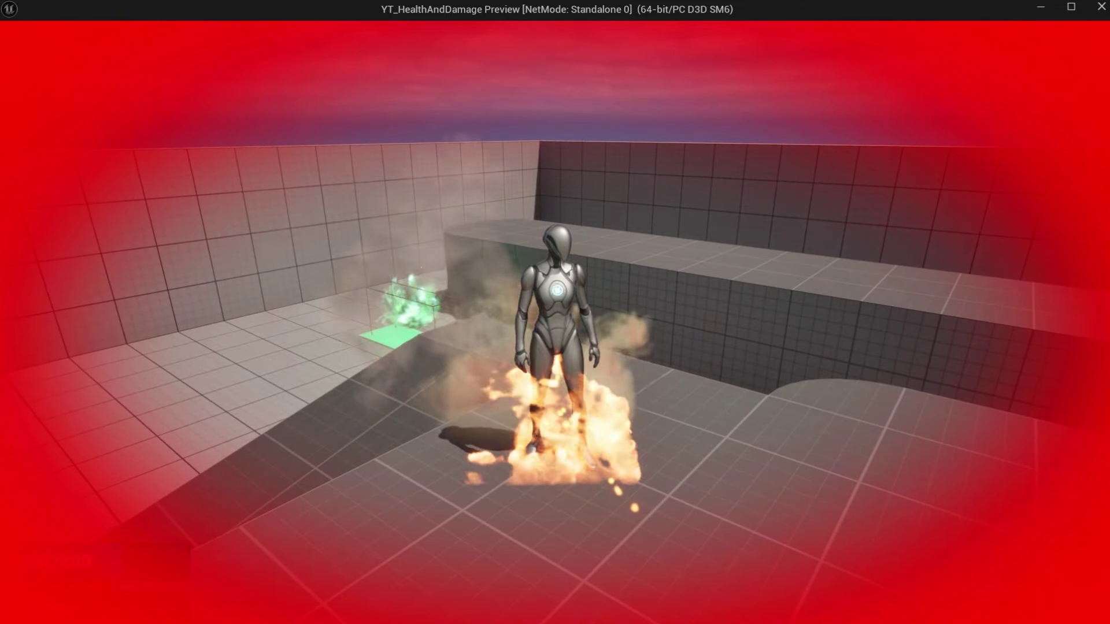
pyautogui.press('a')
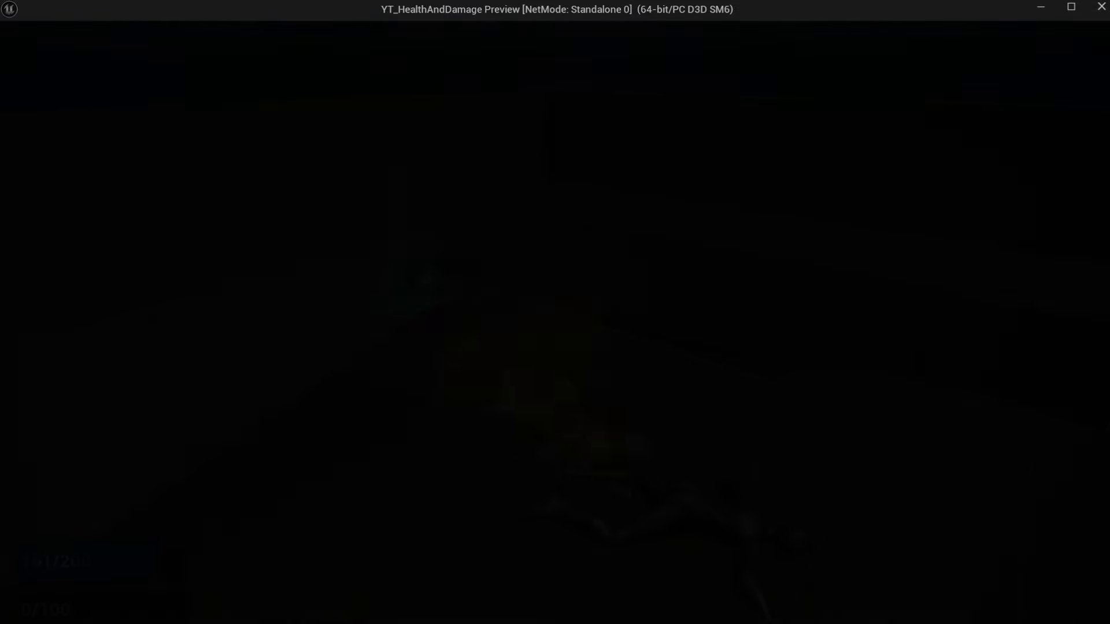
# - Test the respawn at the second checkpoint by moving the character off the green pad and around it
pyautogui.press('s')
pyautogui.press('d')
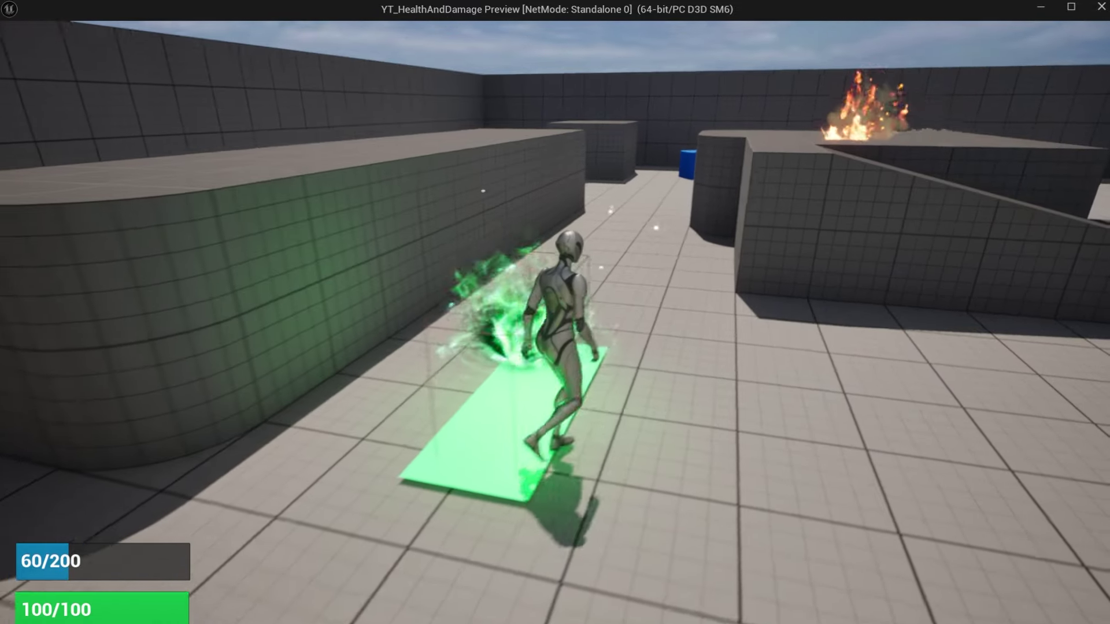
pyautogui.press('s')
pyautogui.press('w')
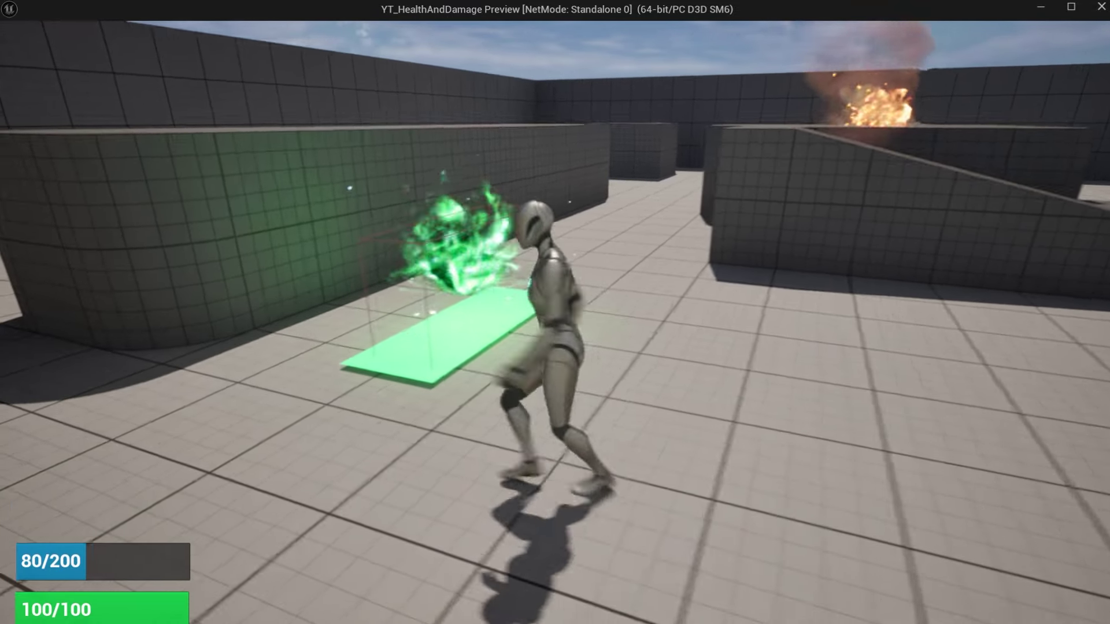
pyautogui.press('w')
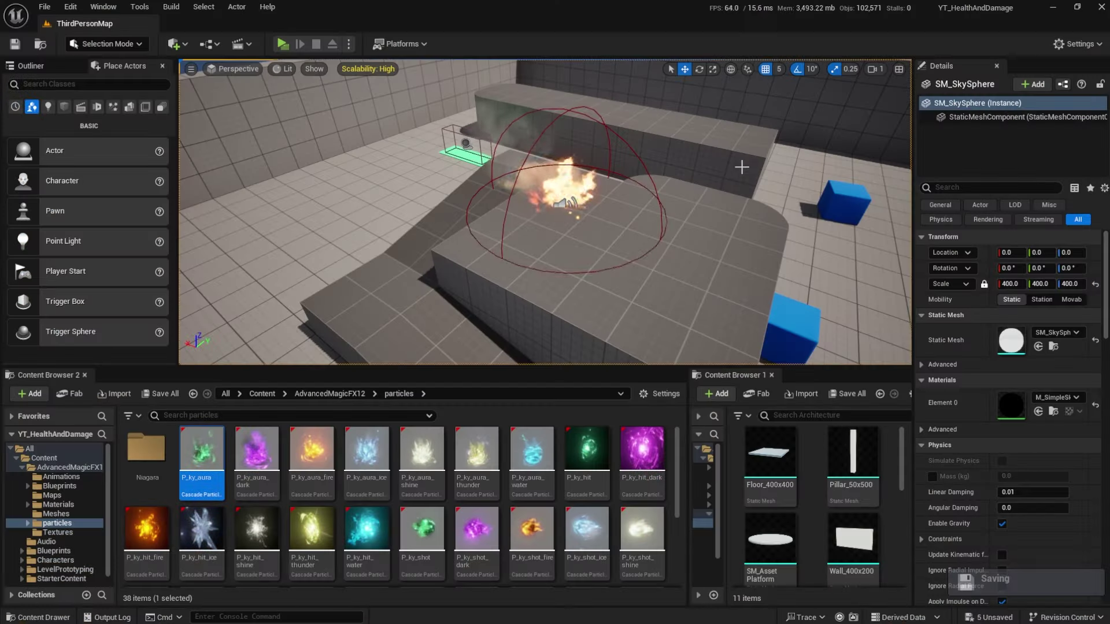